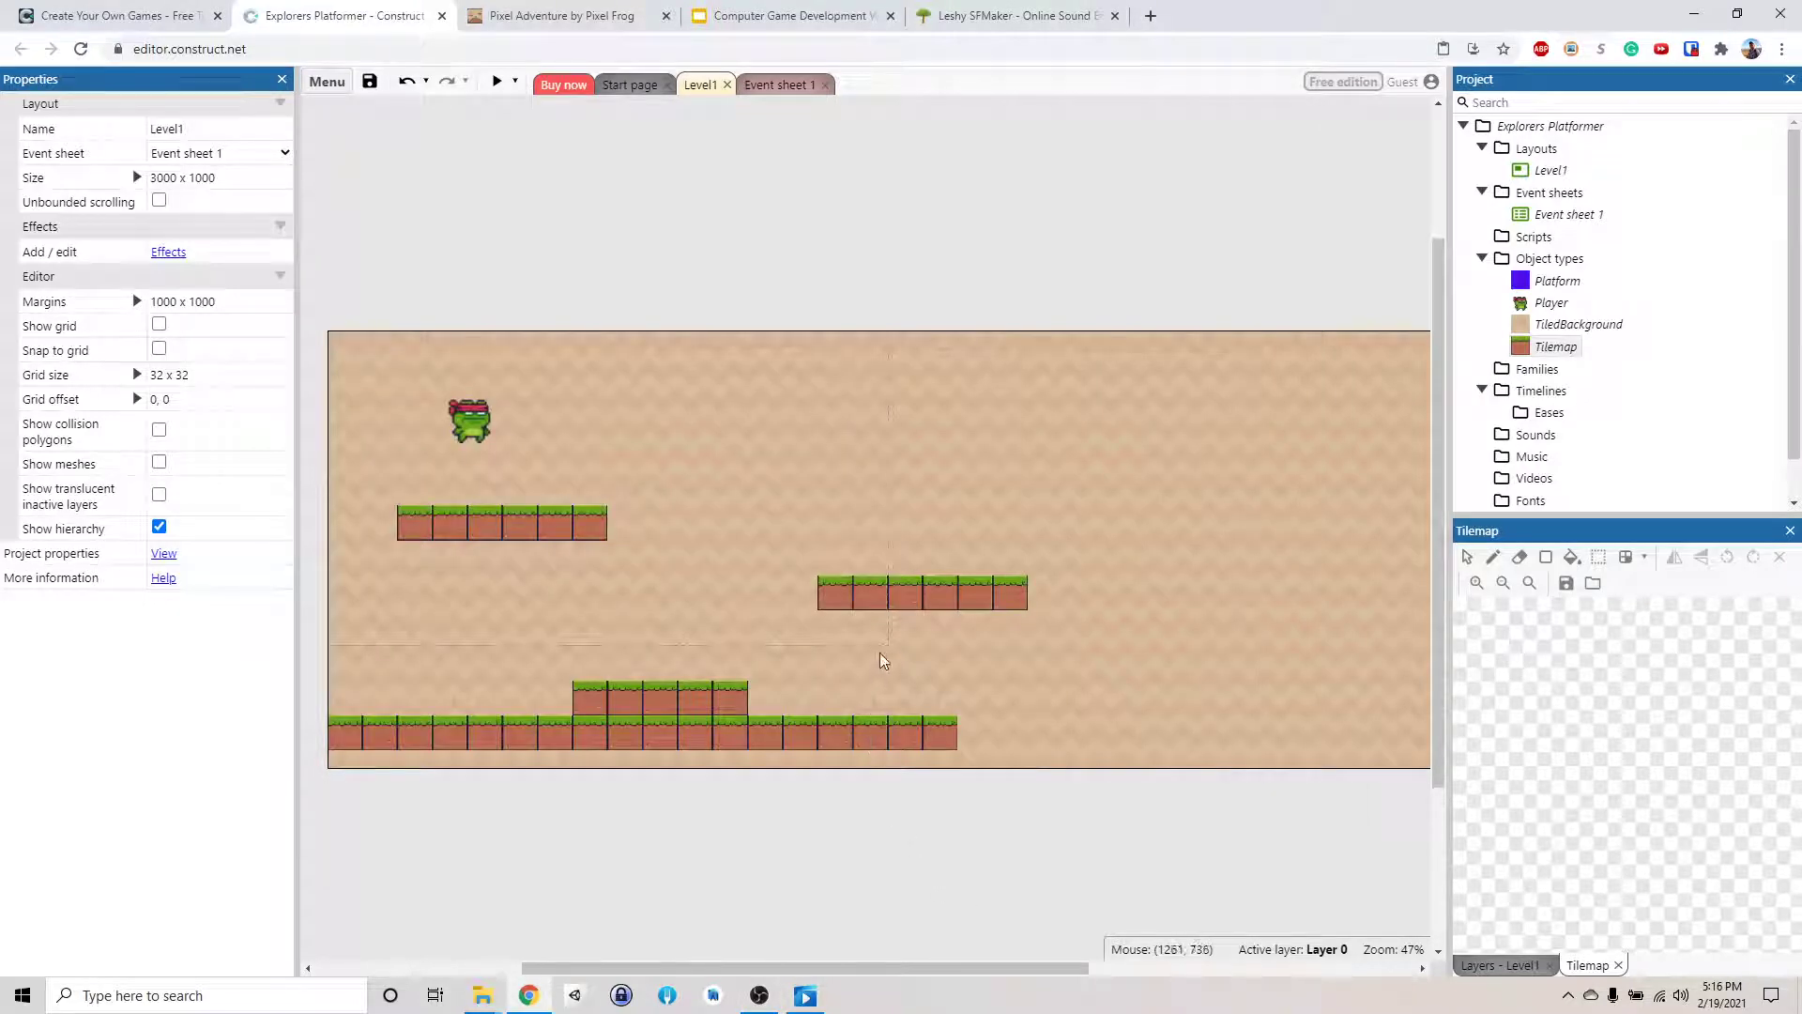
- Paint two grass-topped Tilemap tiles on the pyramid's middle block, then erase the topmost one
left_click(1550, 349)
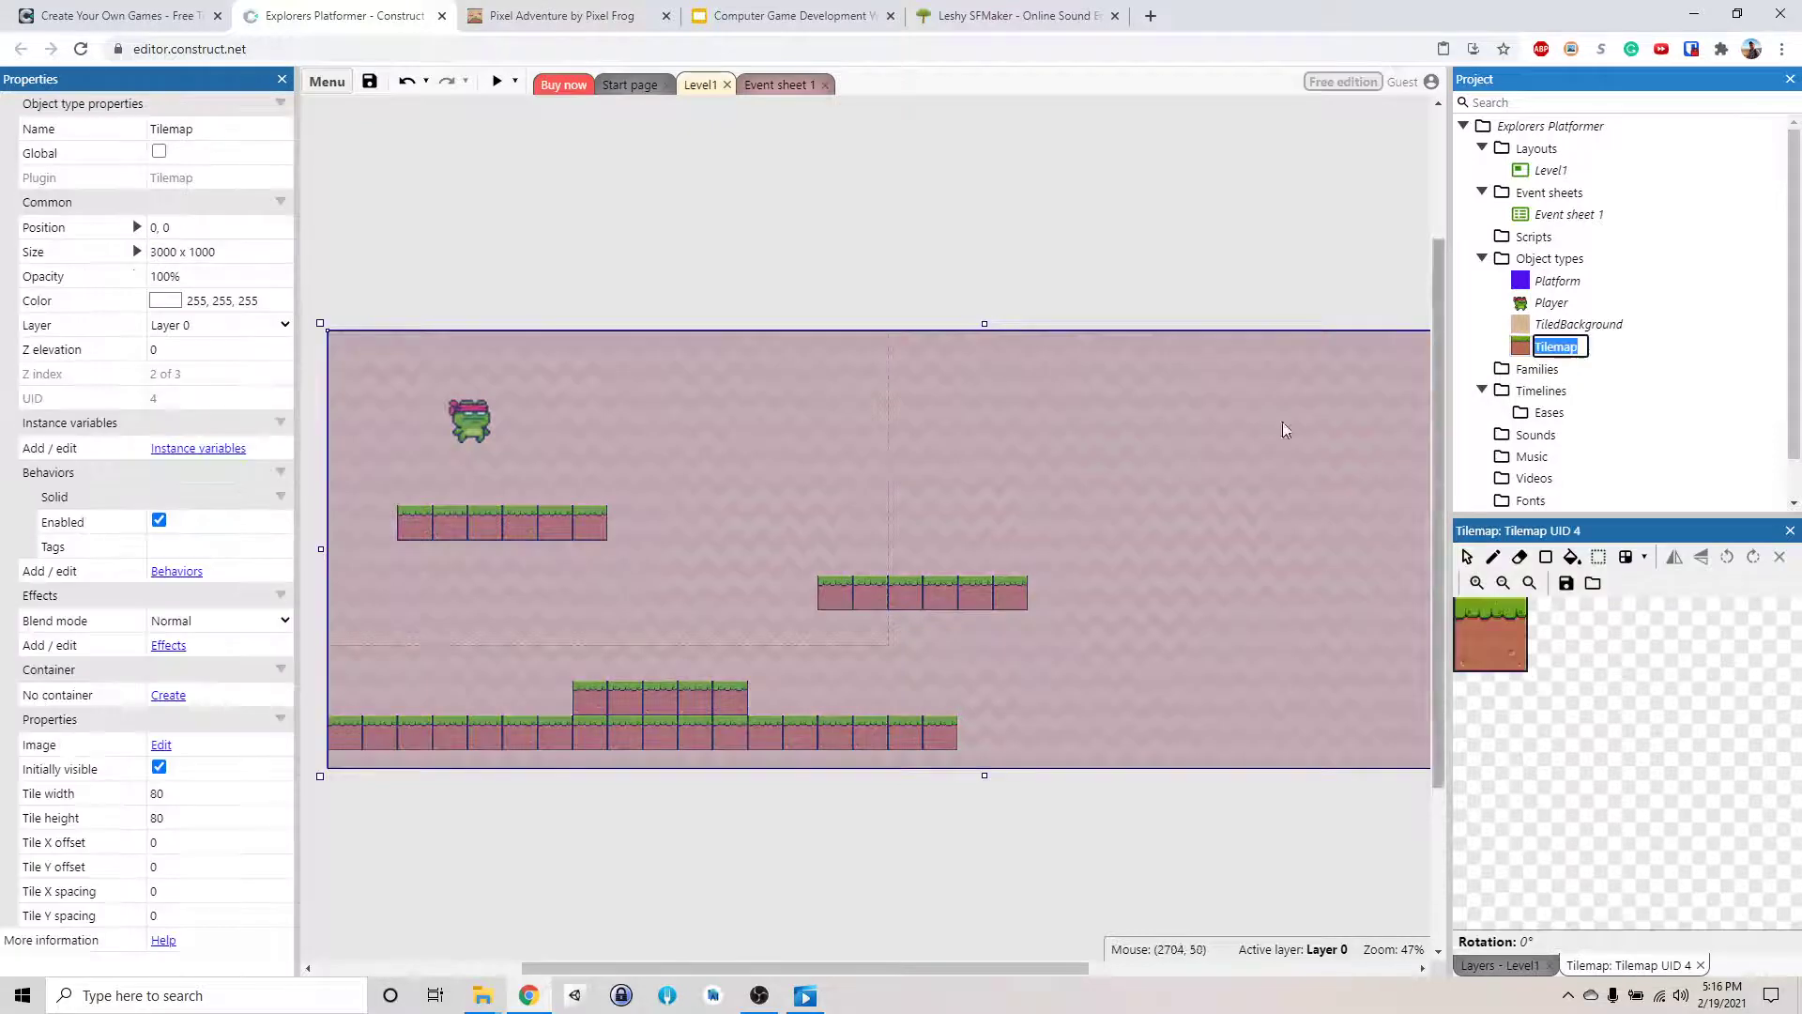
left_click(1493, 558)
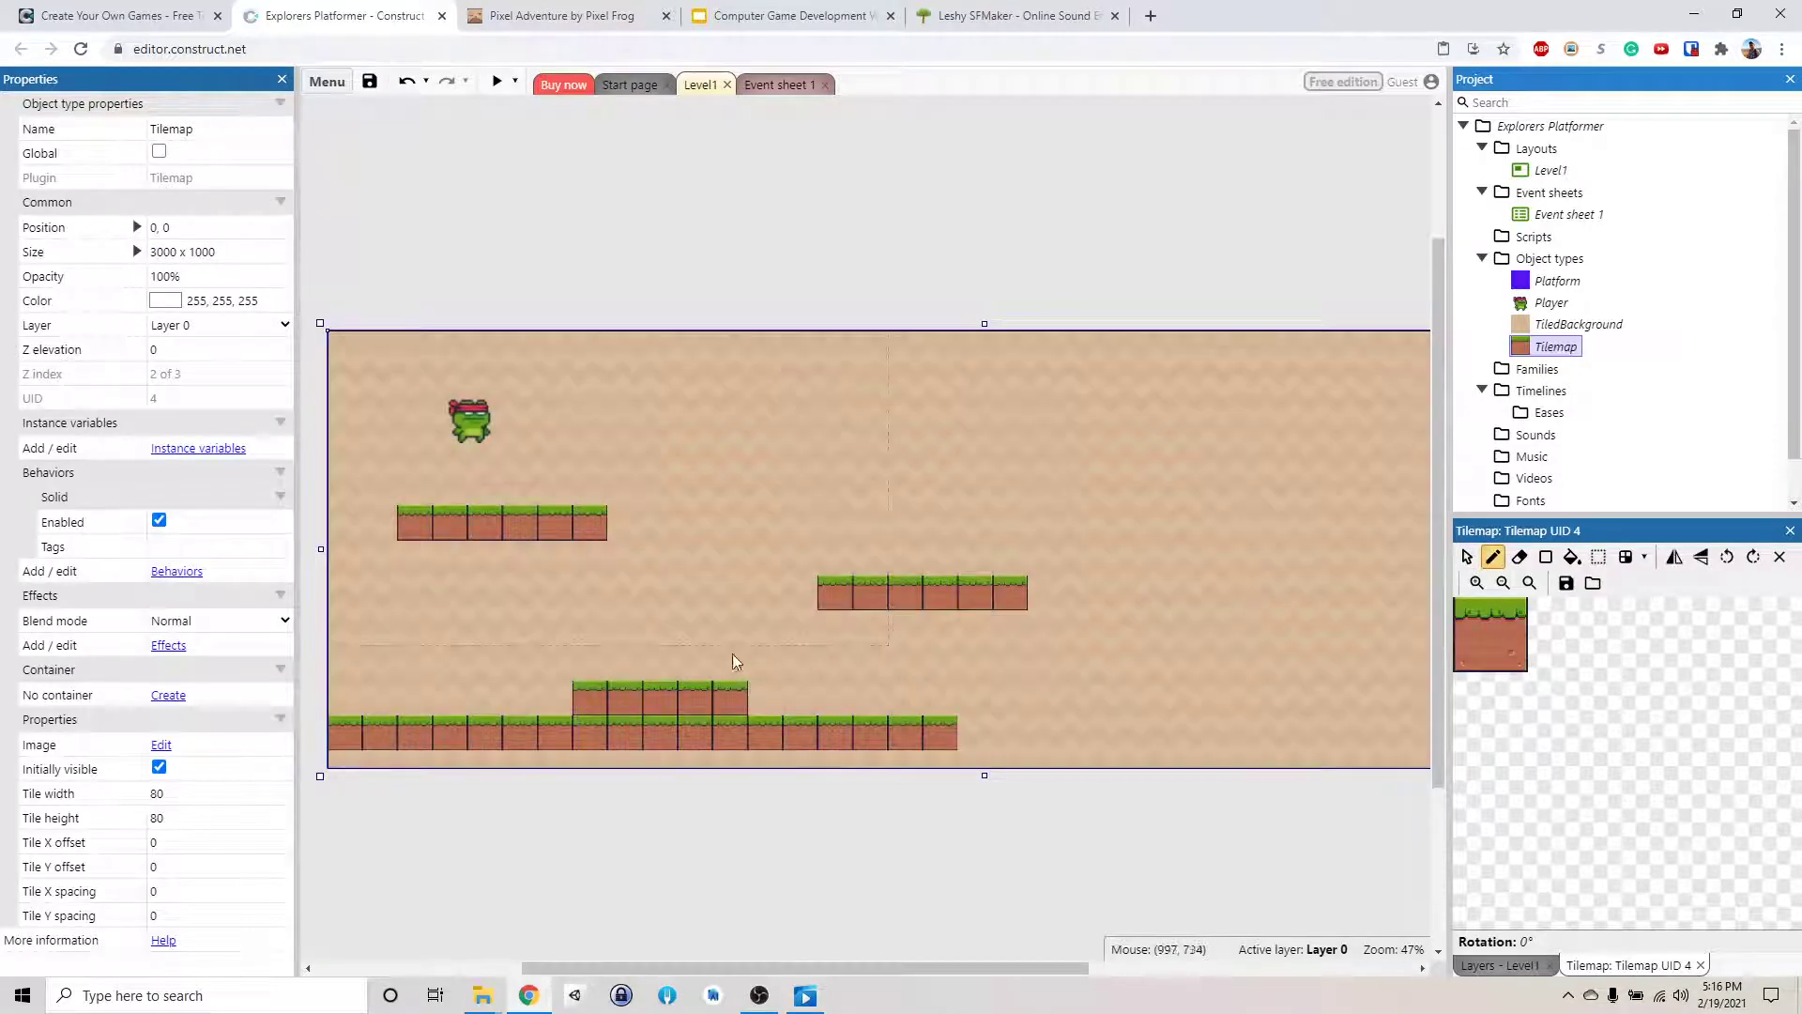
left_click(1520, 647)
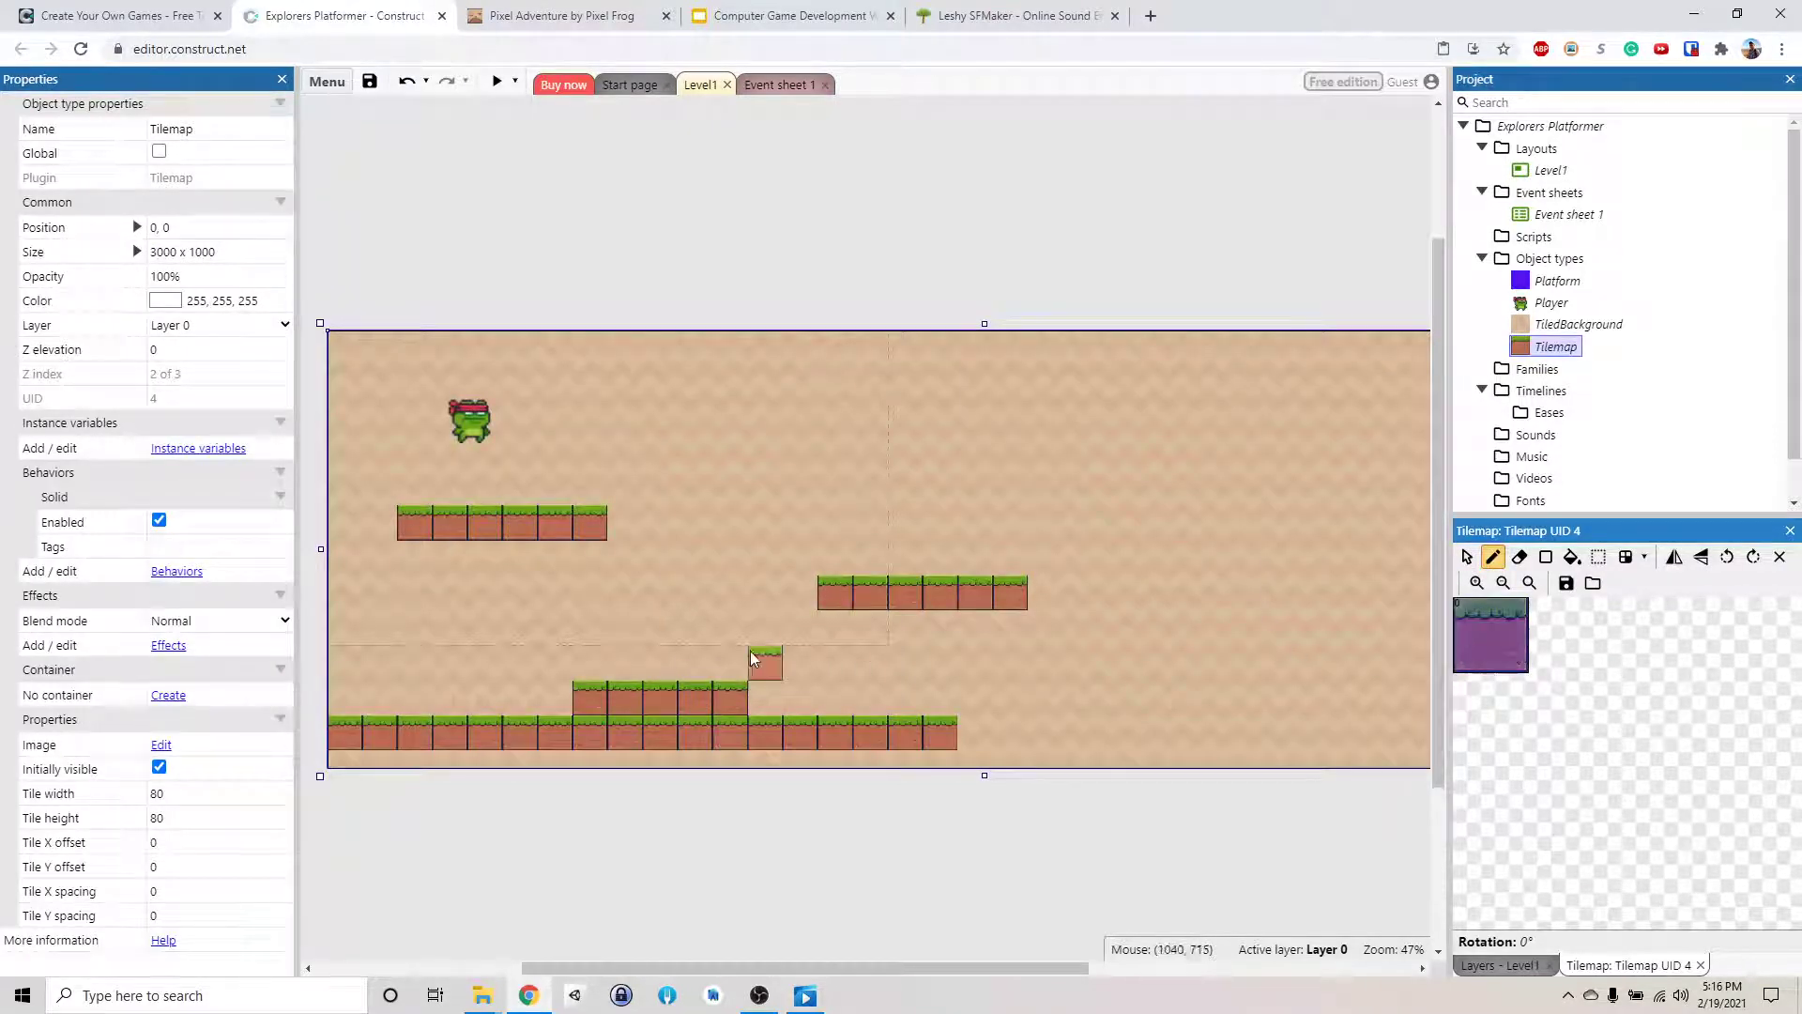
left_click(694, 672)
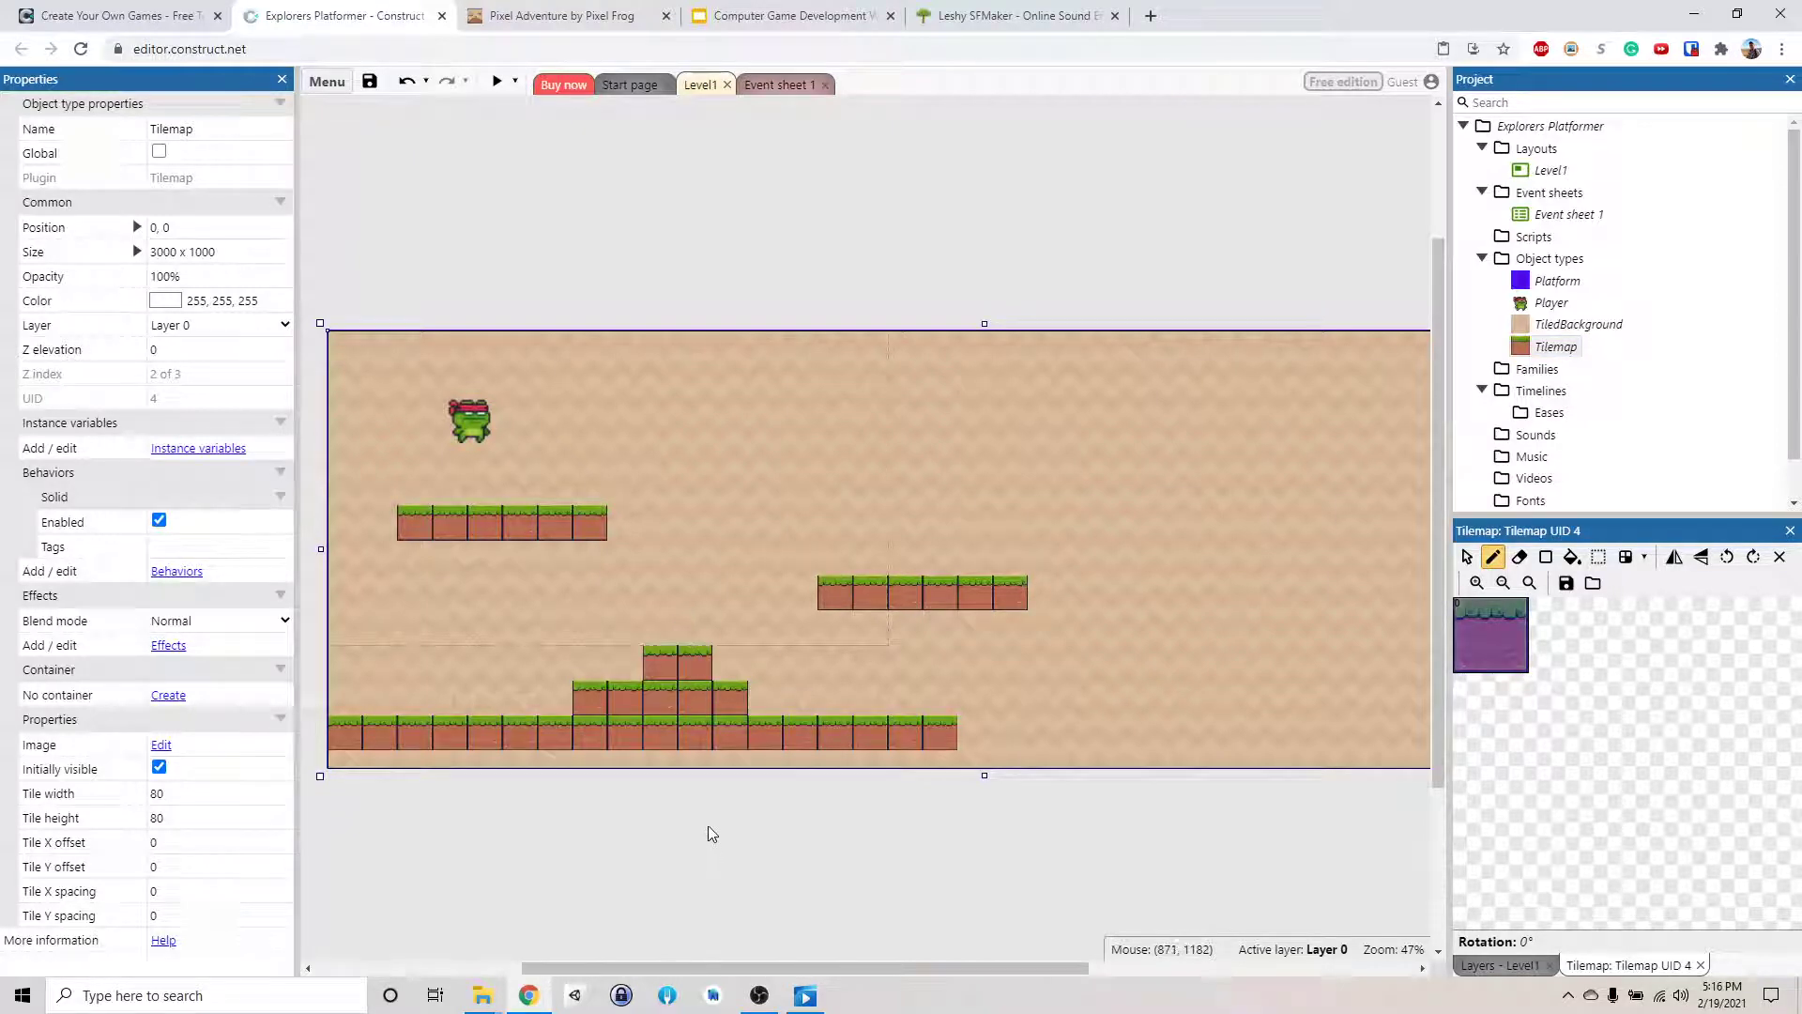
left_click(694, 629)
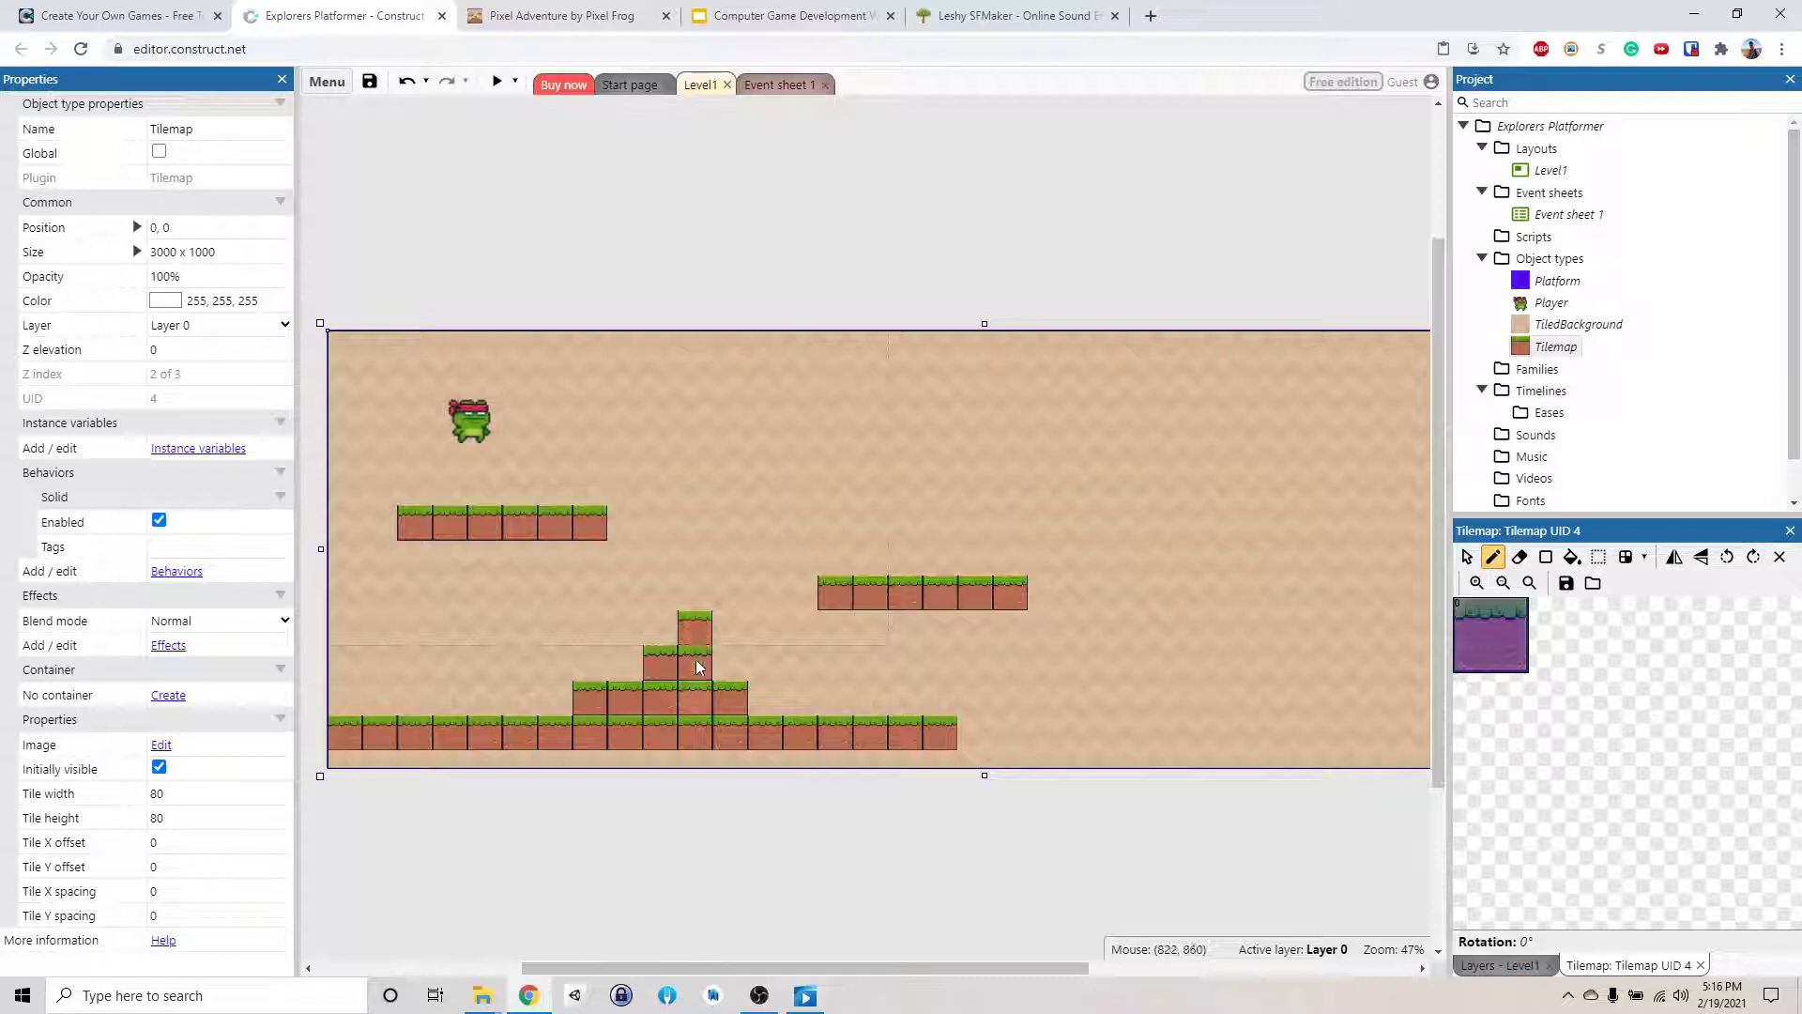
left_click(1520, 557)
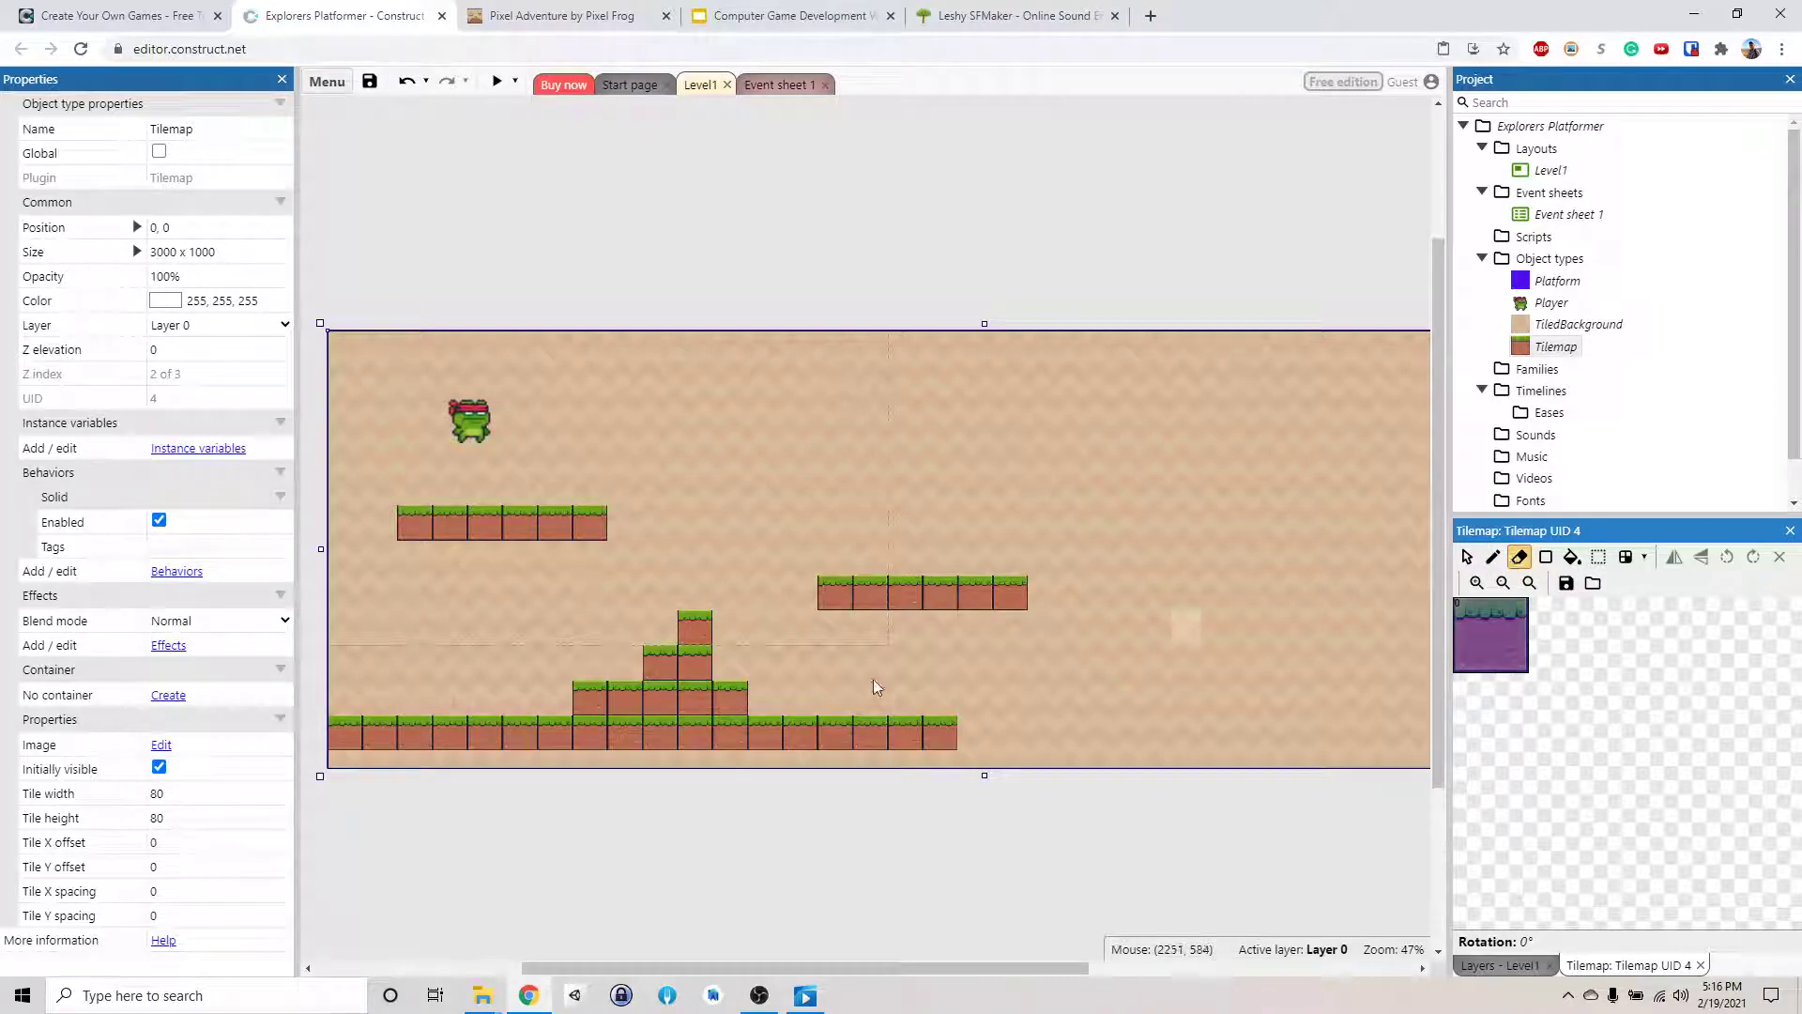
left_click(702, 641)
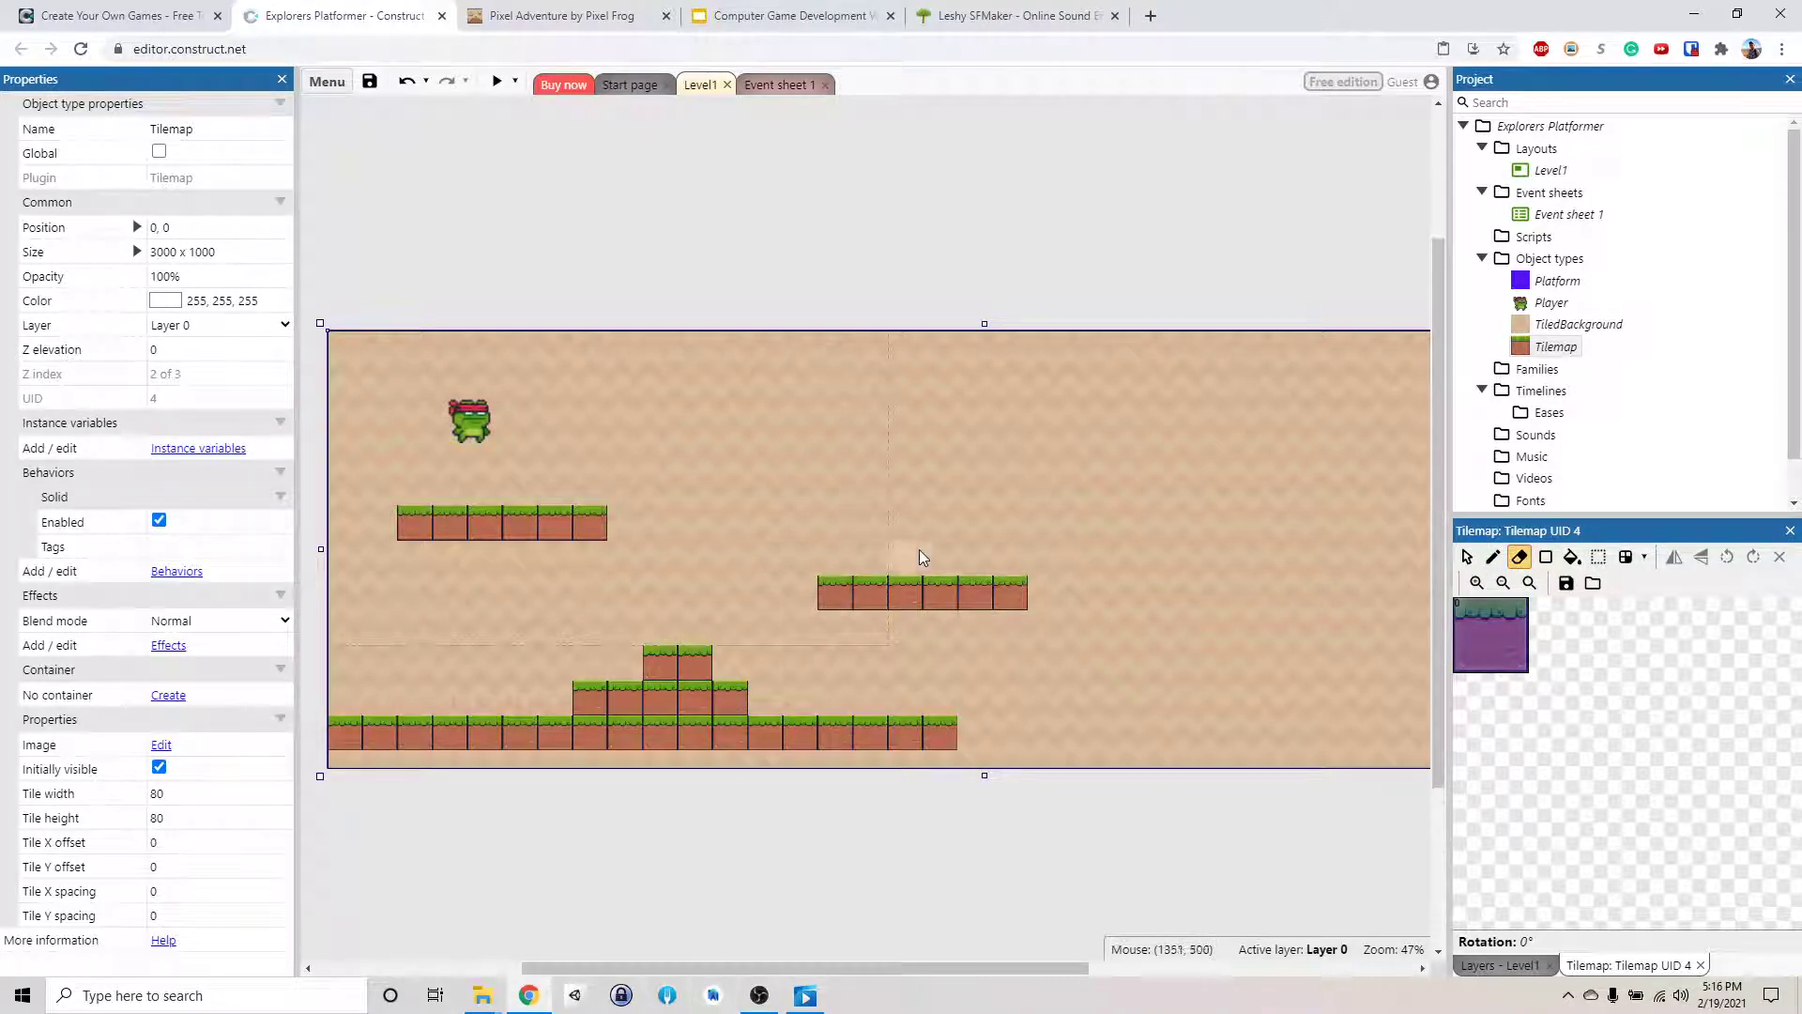
left_click(496, 82)
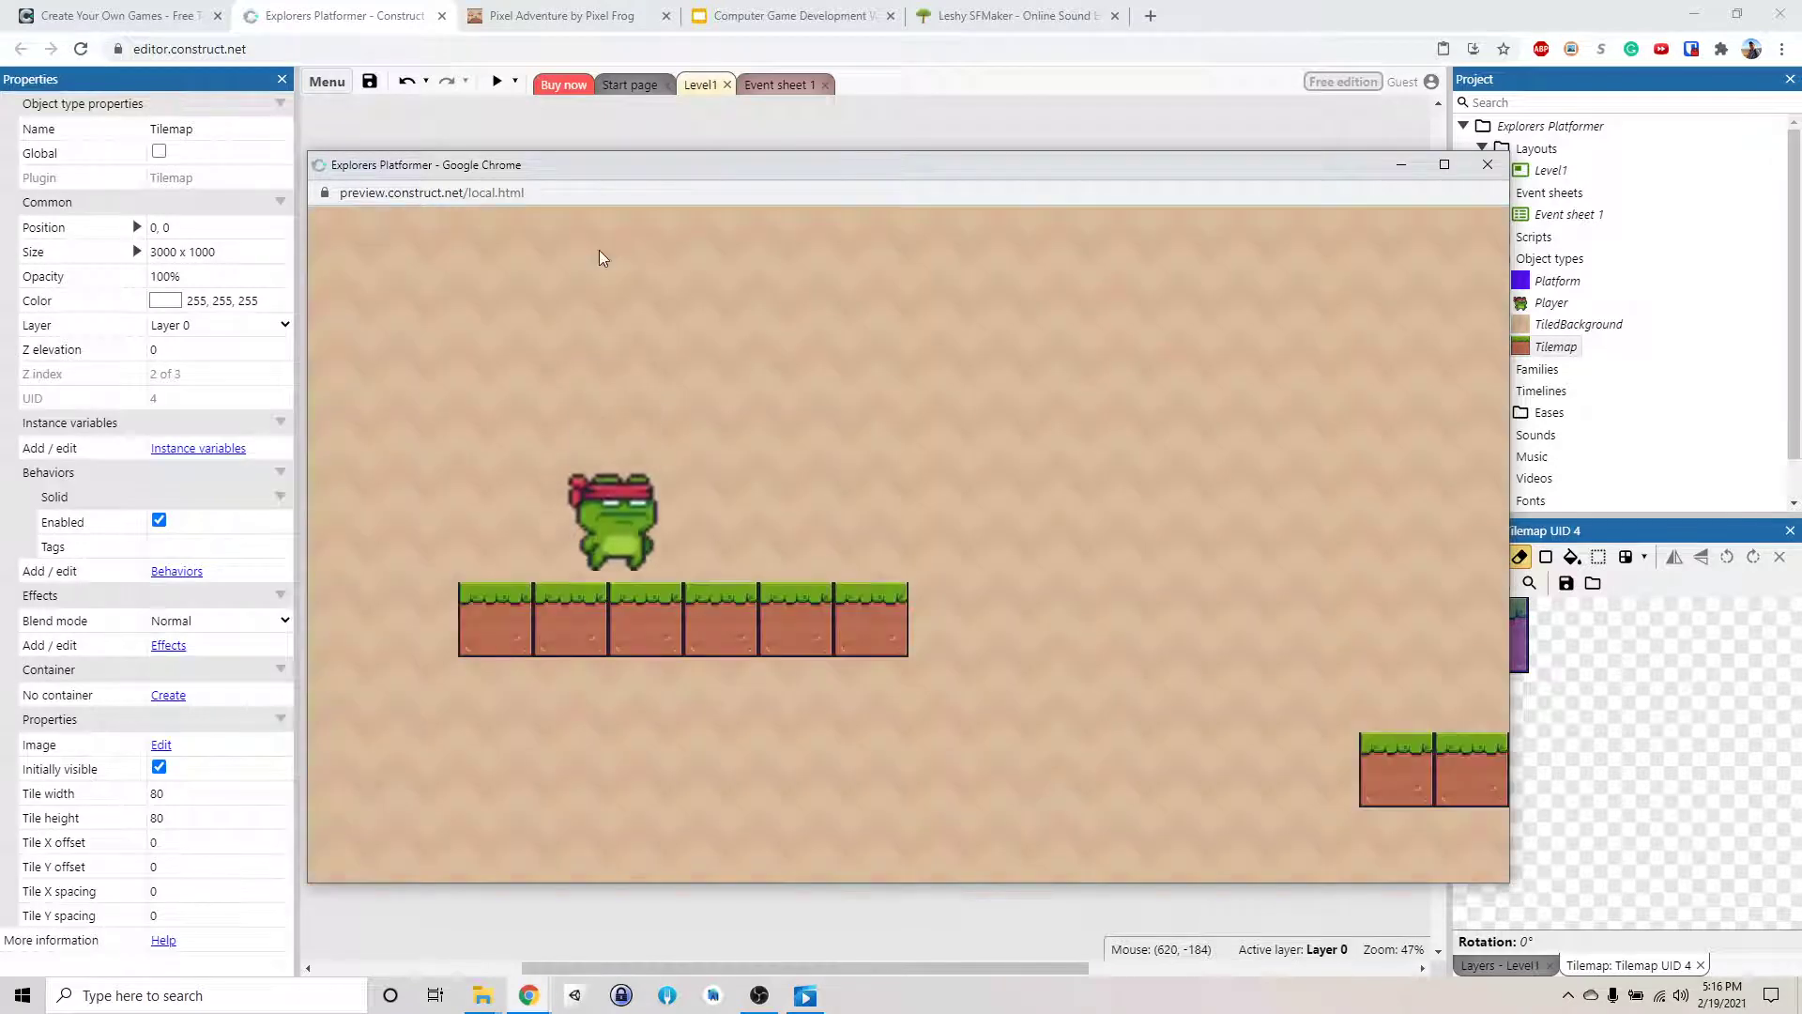
key("Right")
key("Up")
key("Right")
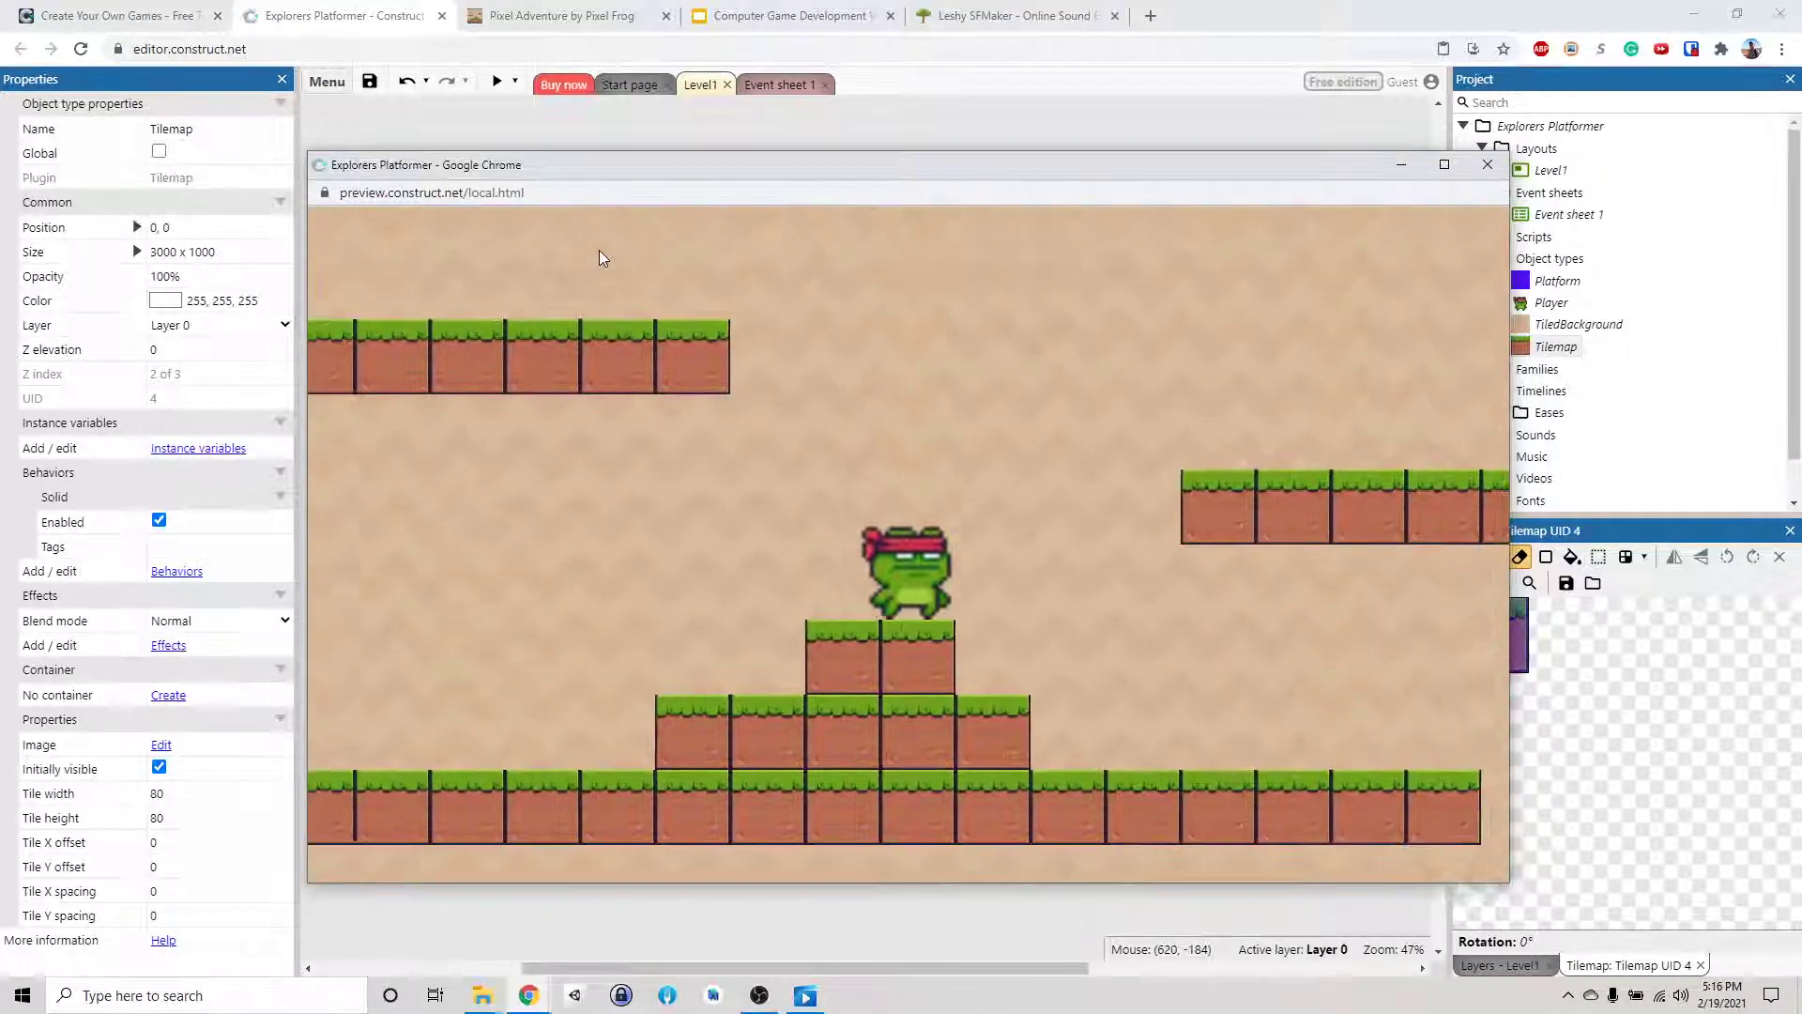
key("Left")
key("Right")
key("Up")
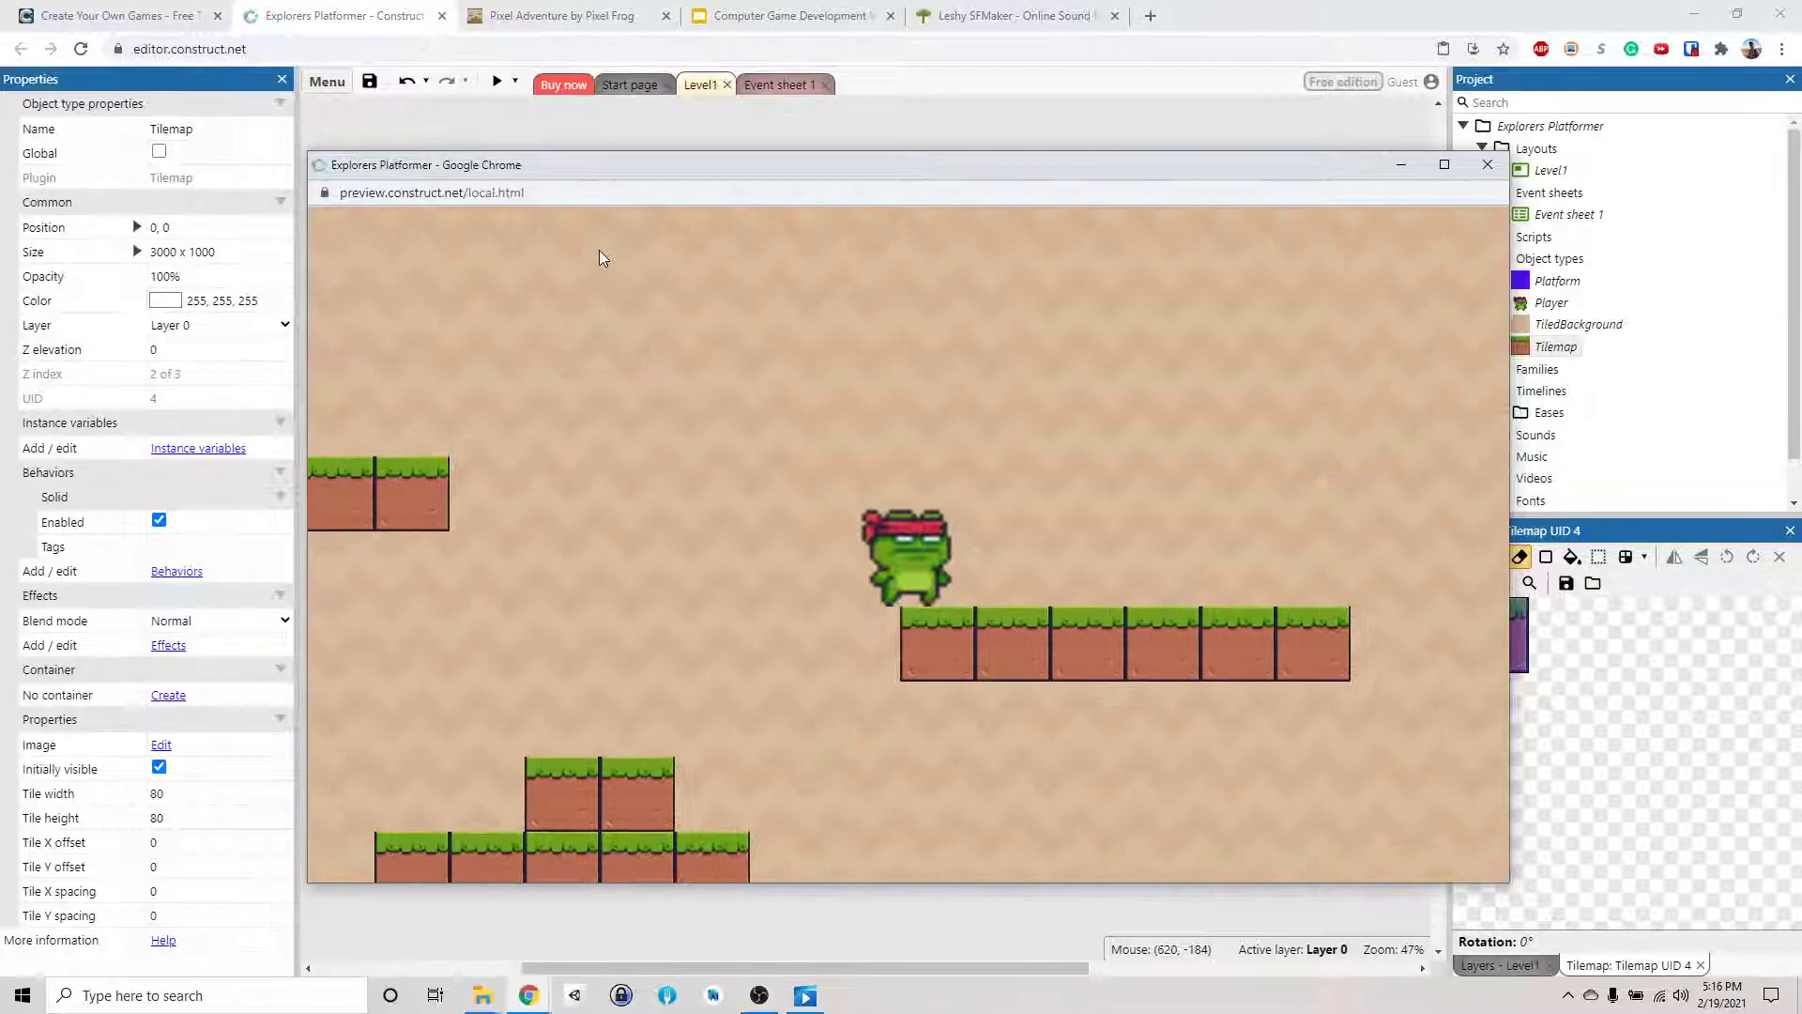
key("Right")
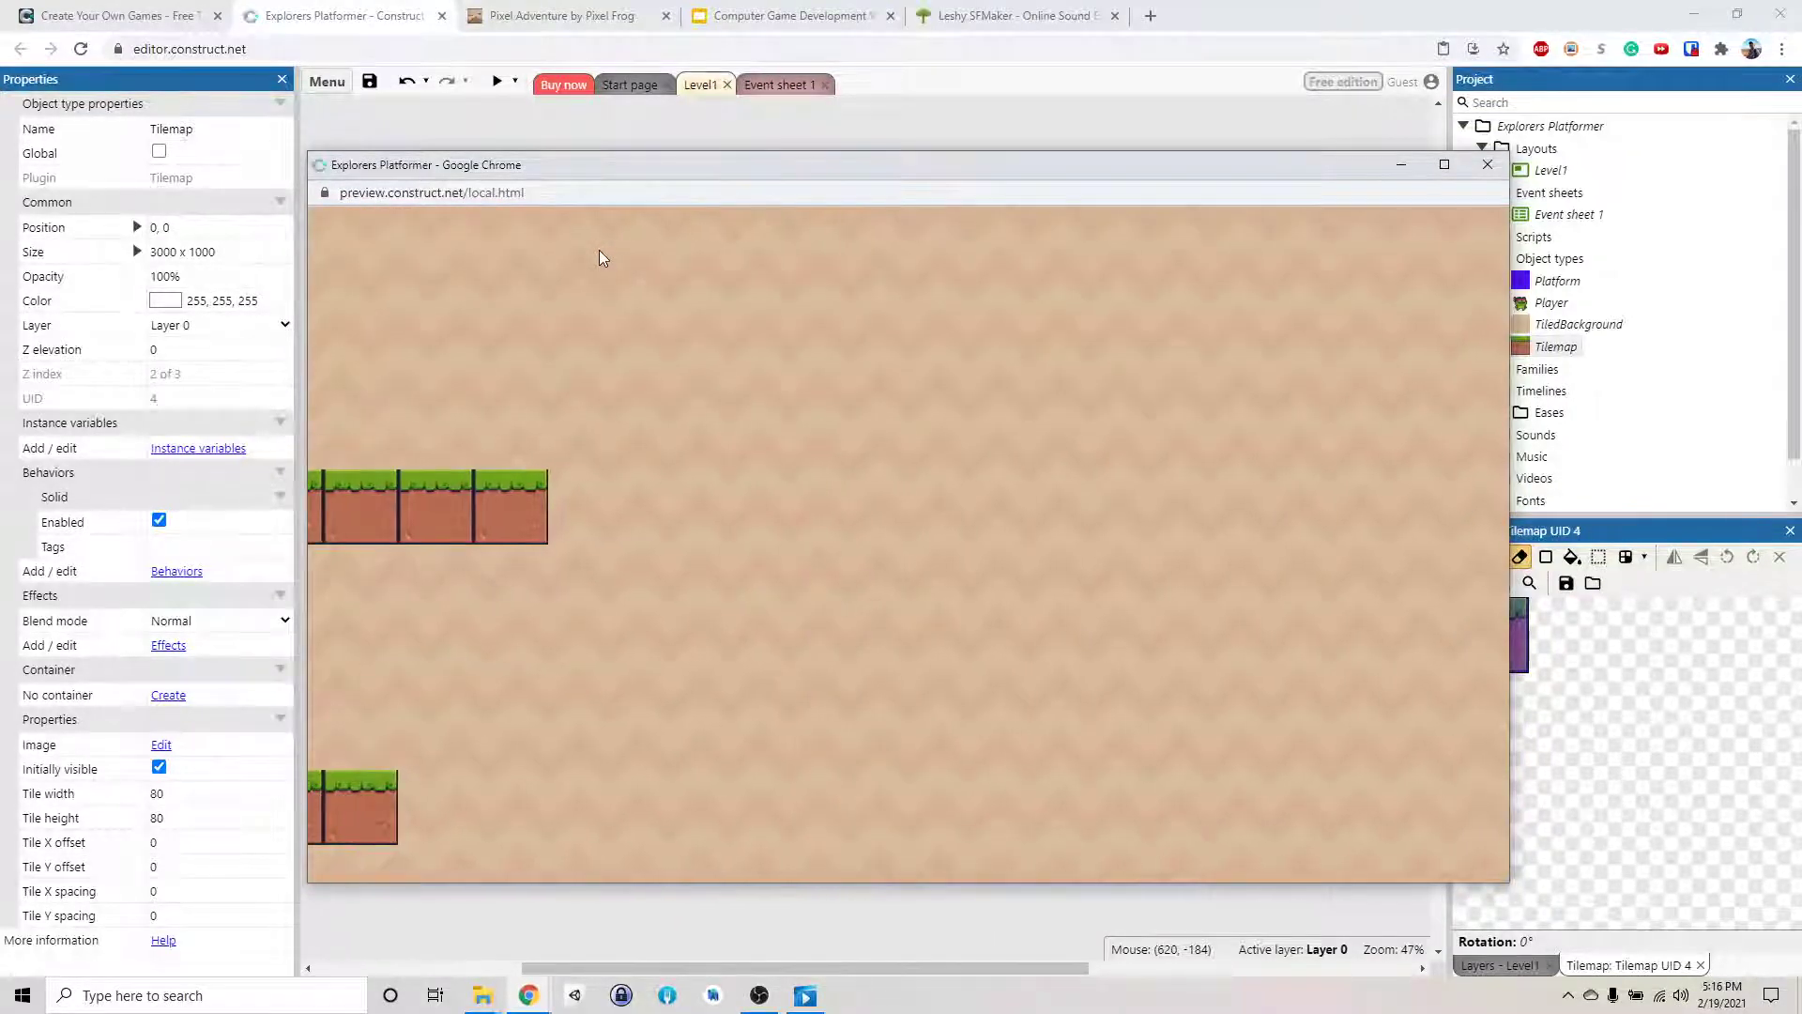
key("Left")
key("Right")
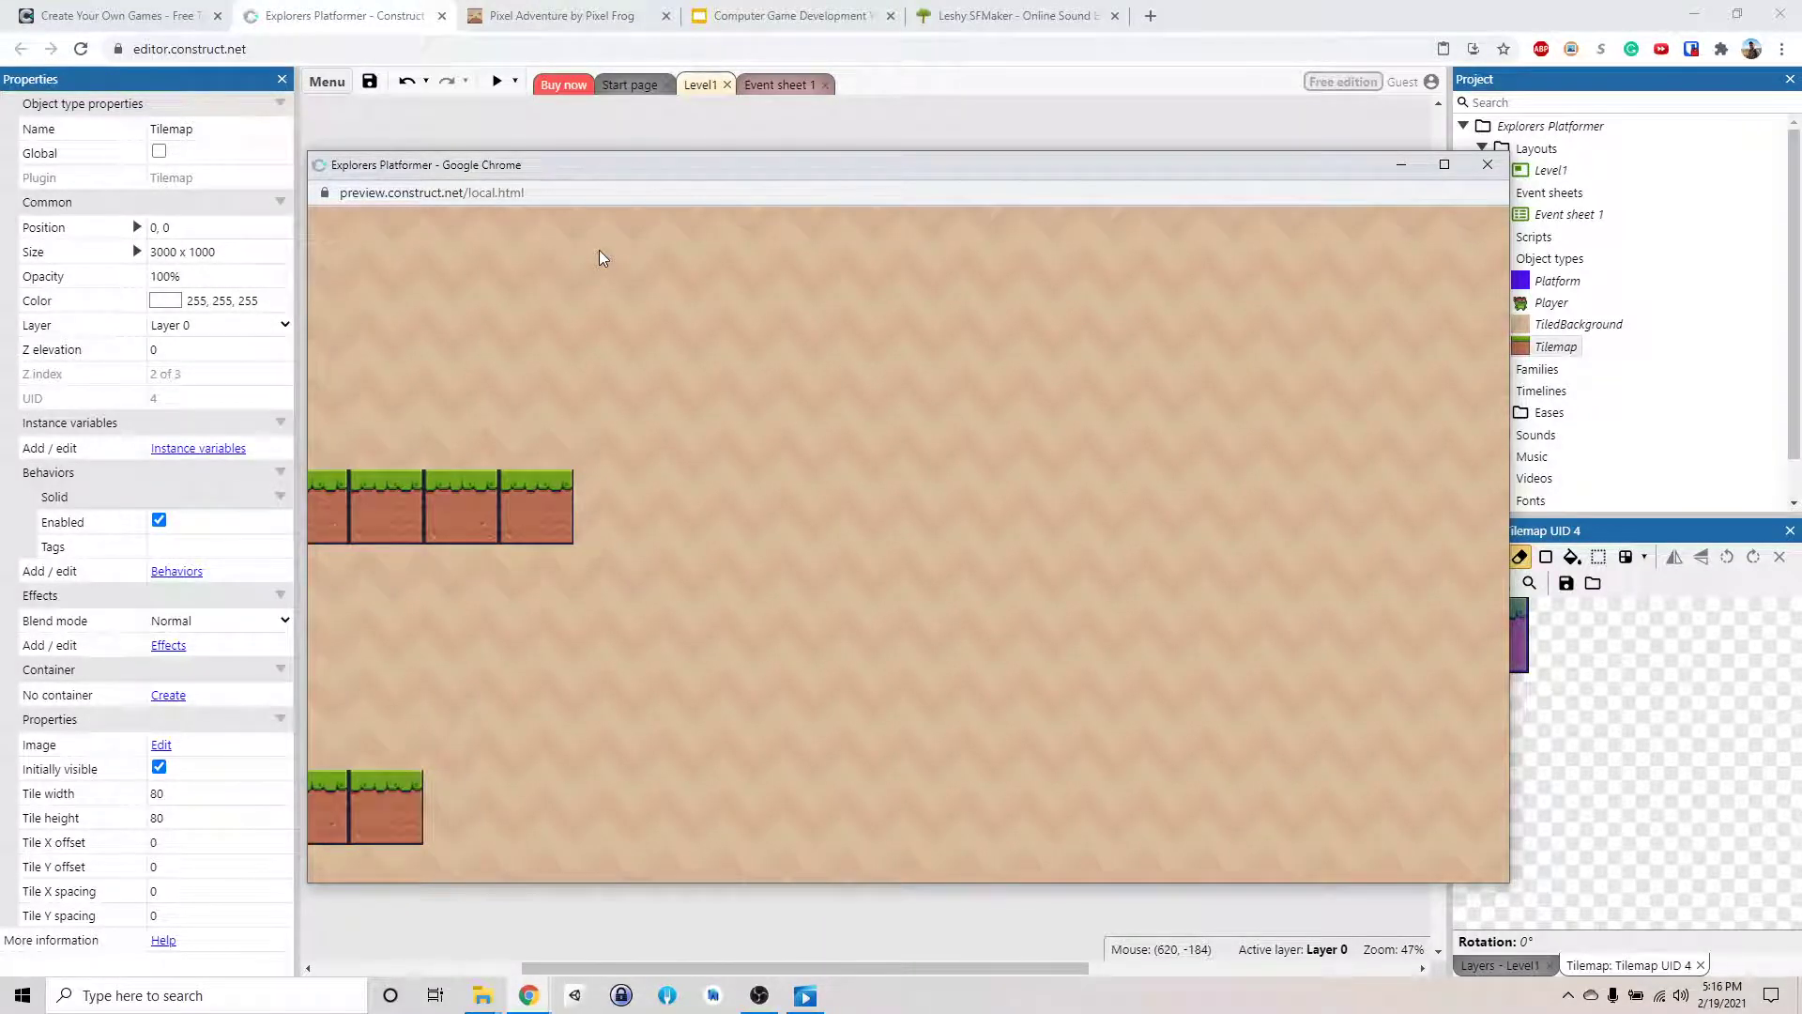
left_click(1488, 163)
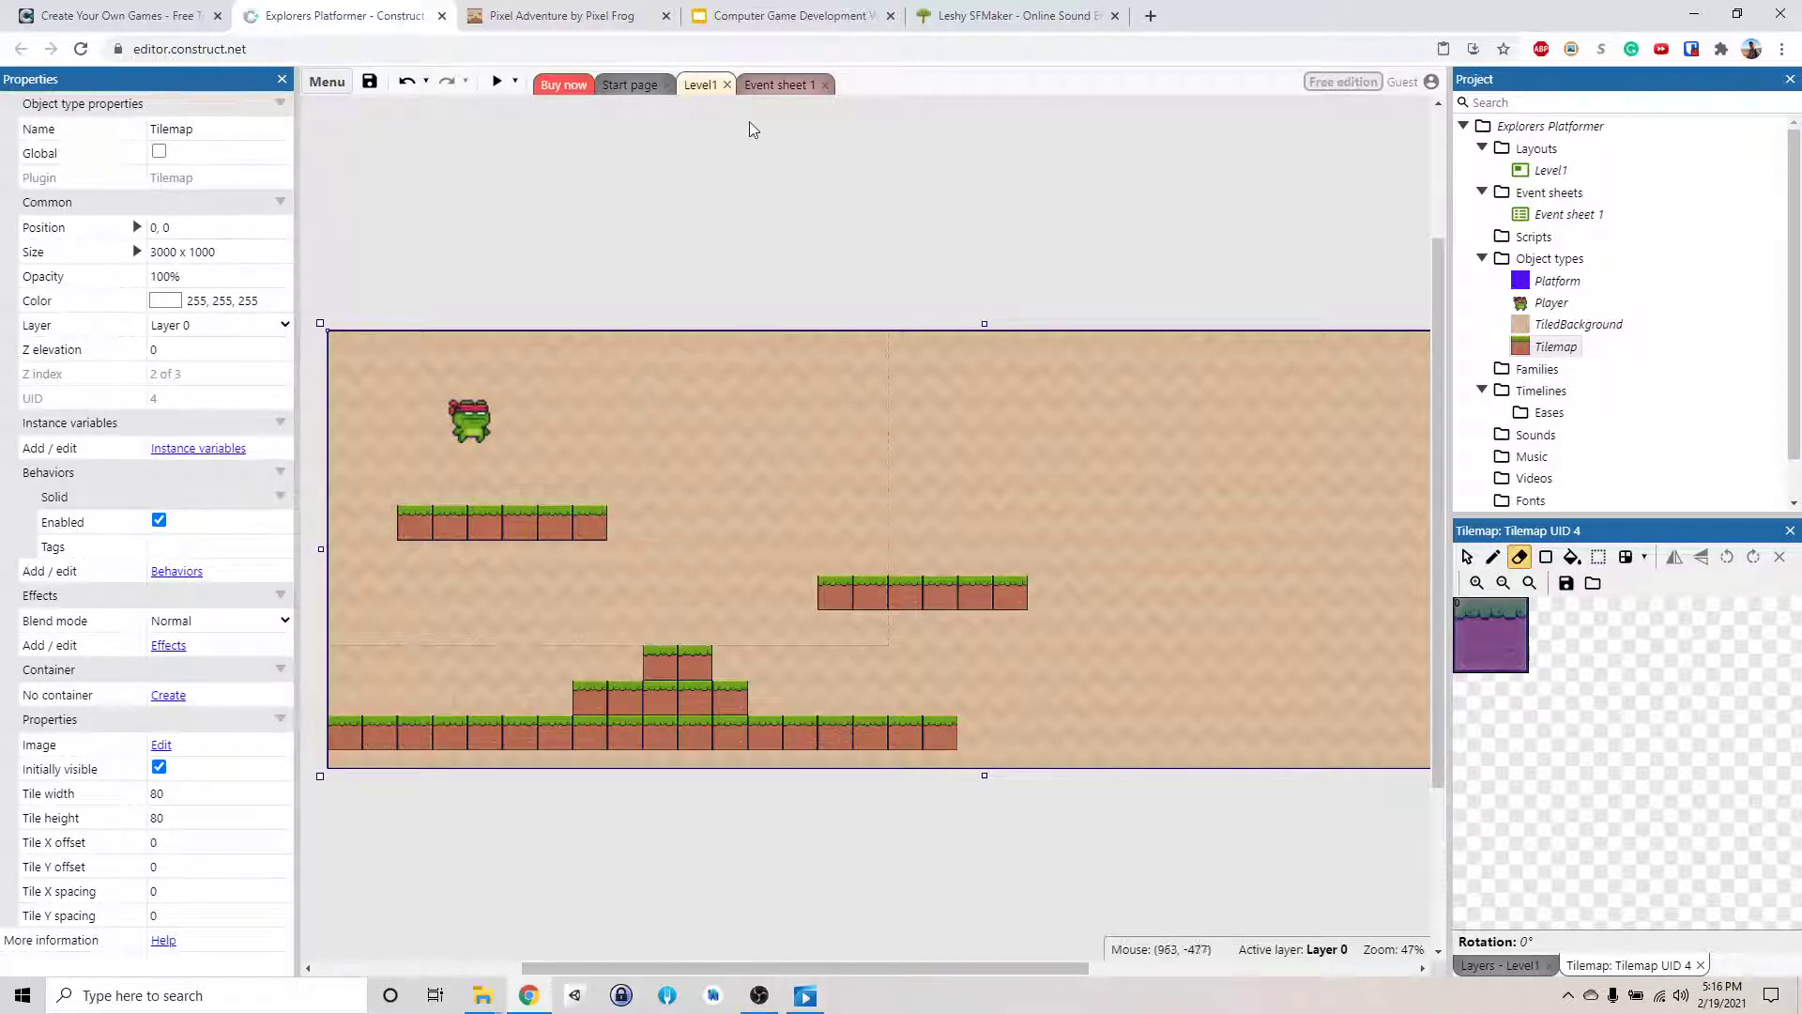
- On Event sheet 1, begin a new event to bring up the condition object picker
left_click(784, 85)
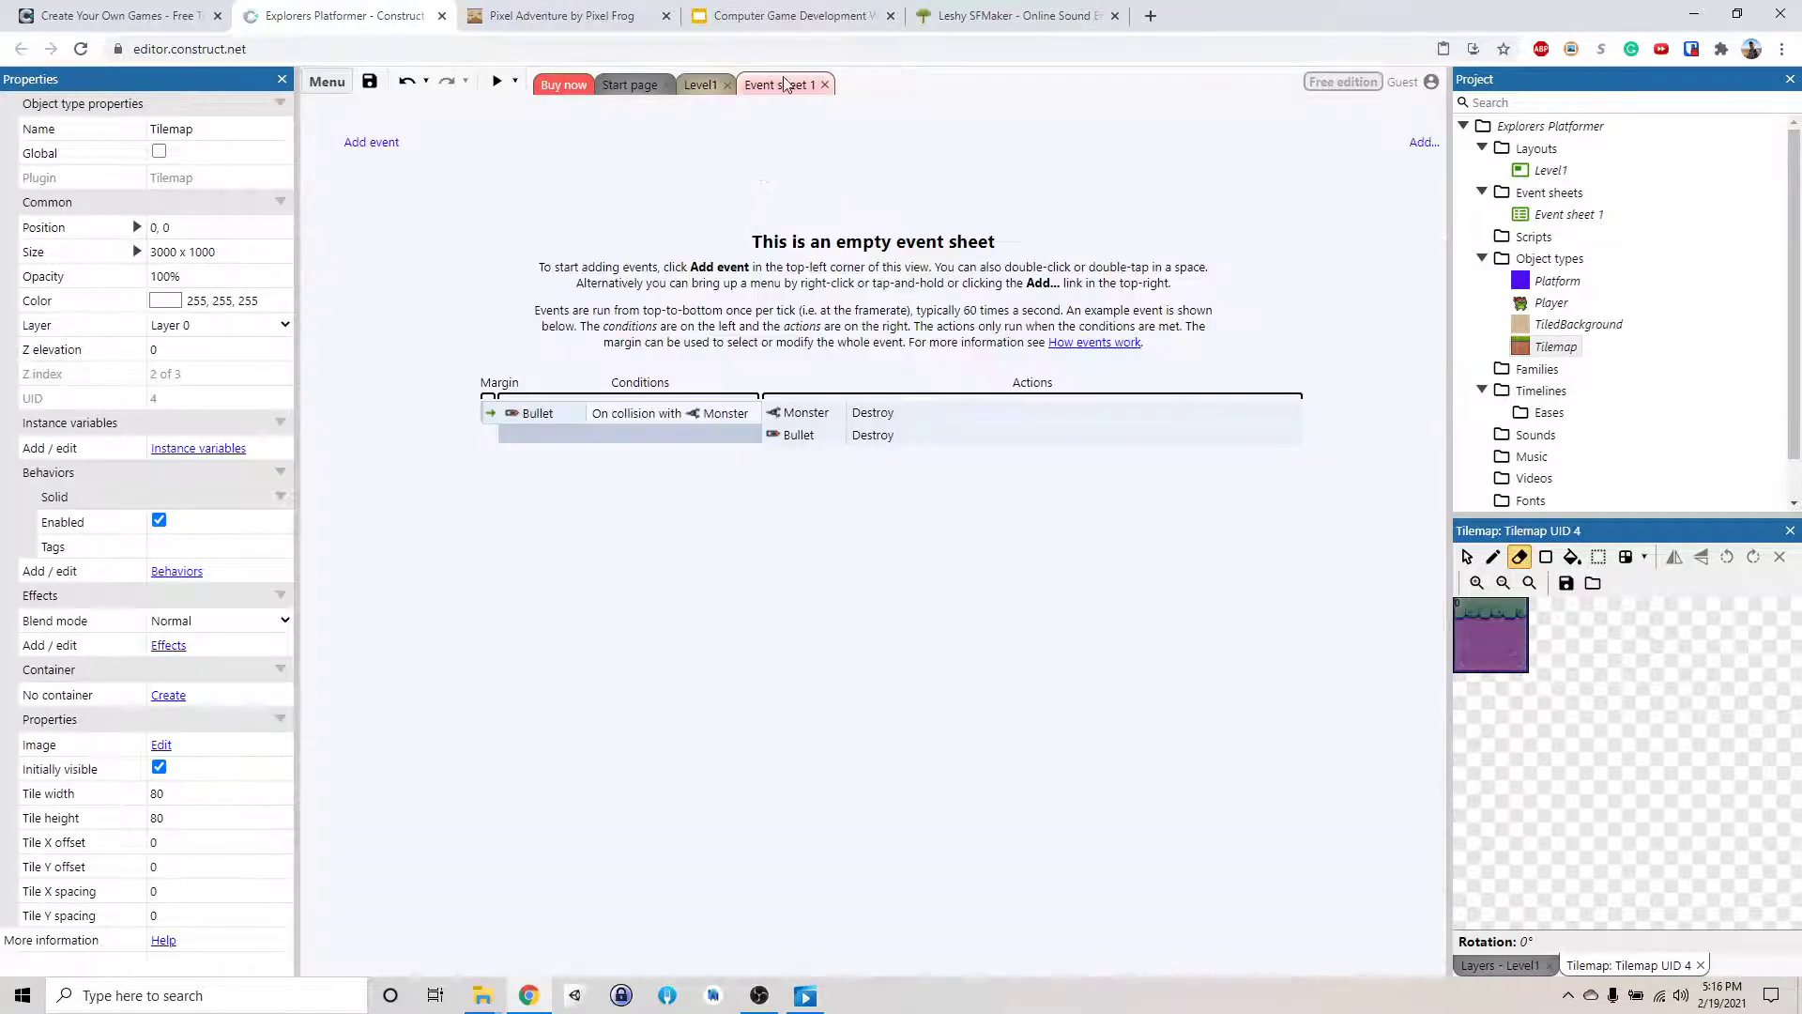
left_click(370, 143)
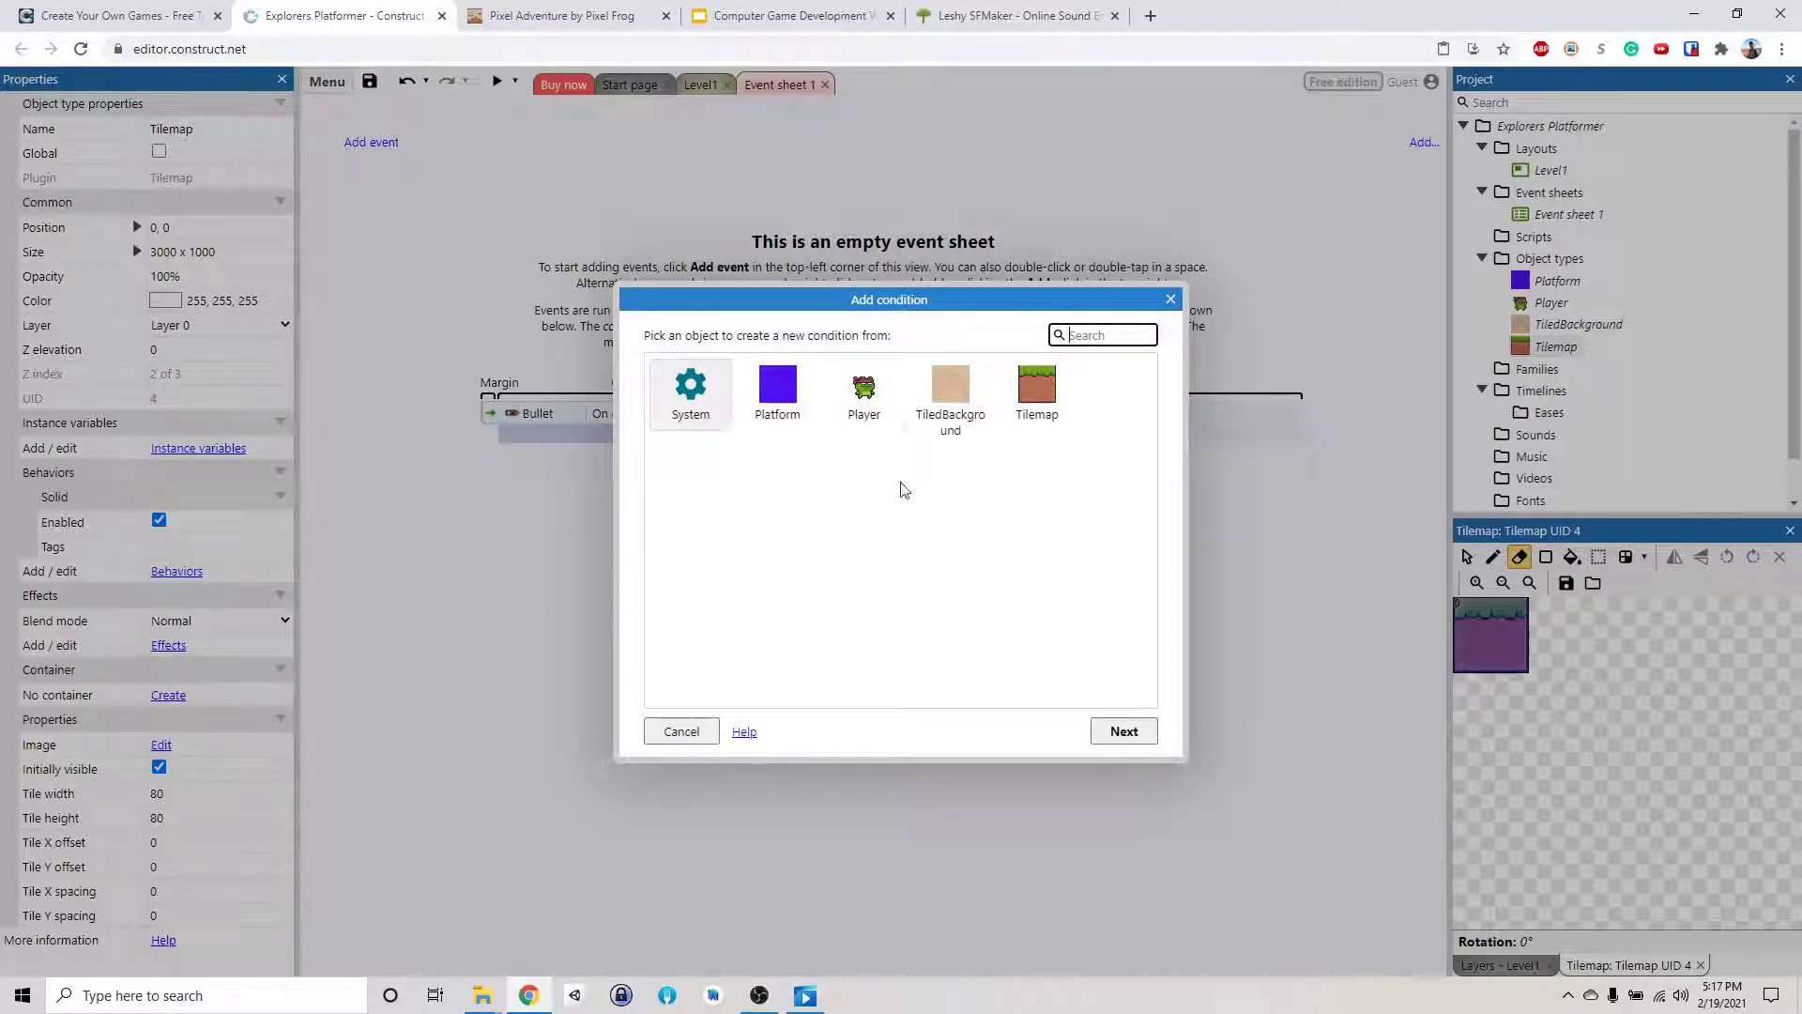
- Give the new event the Player 'Is outside layout' condition from Size & Position
left_click(886, 396)
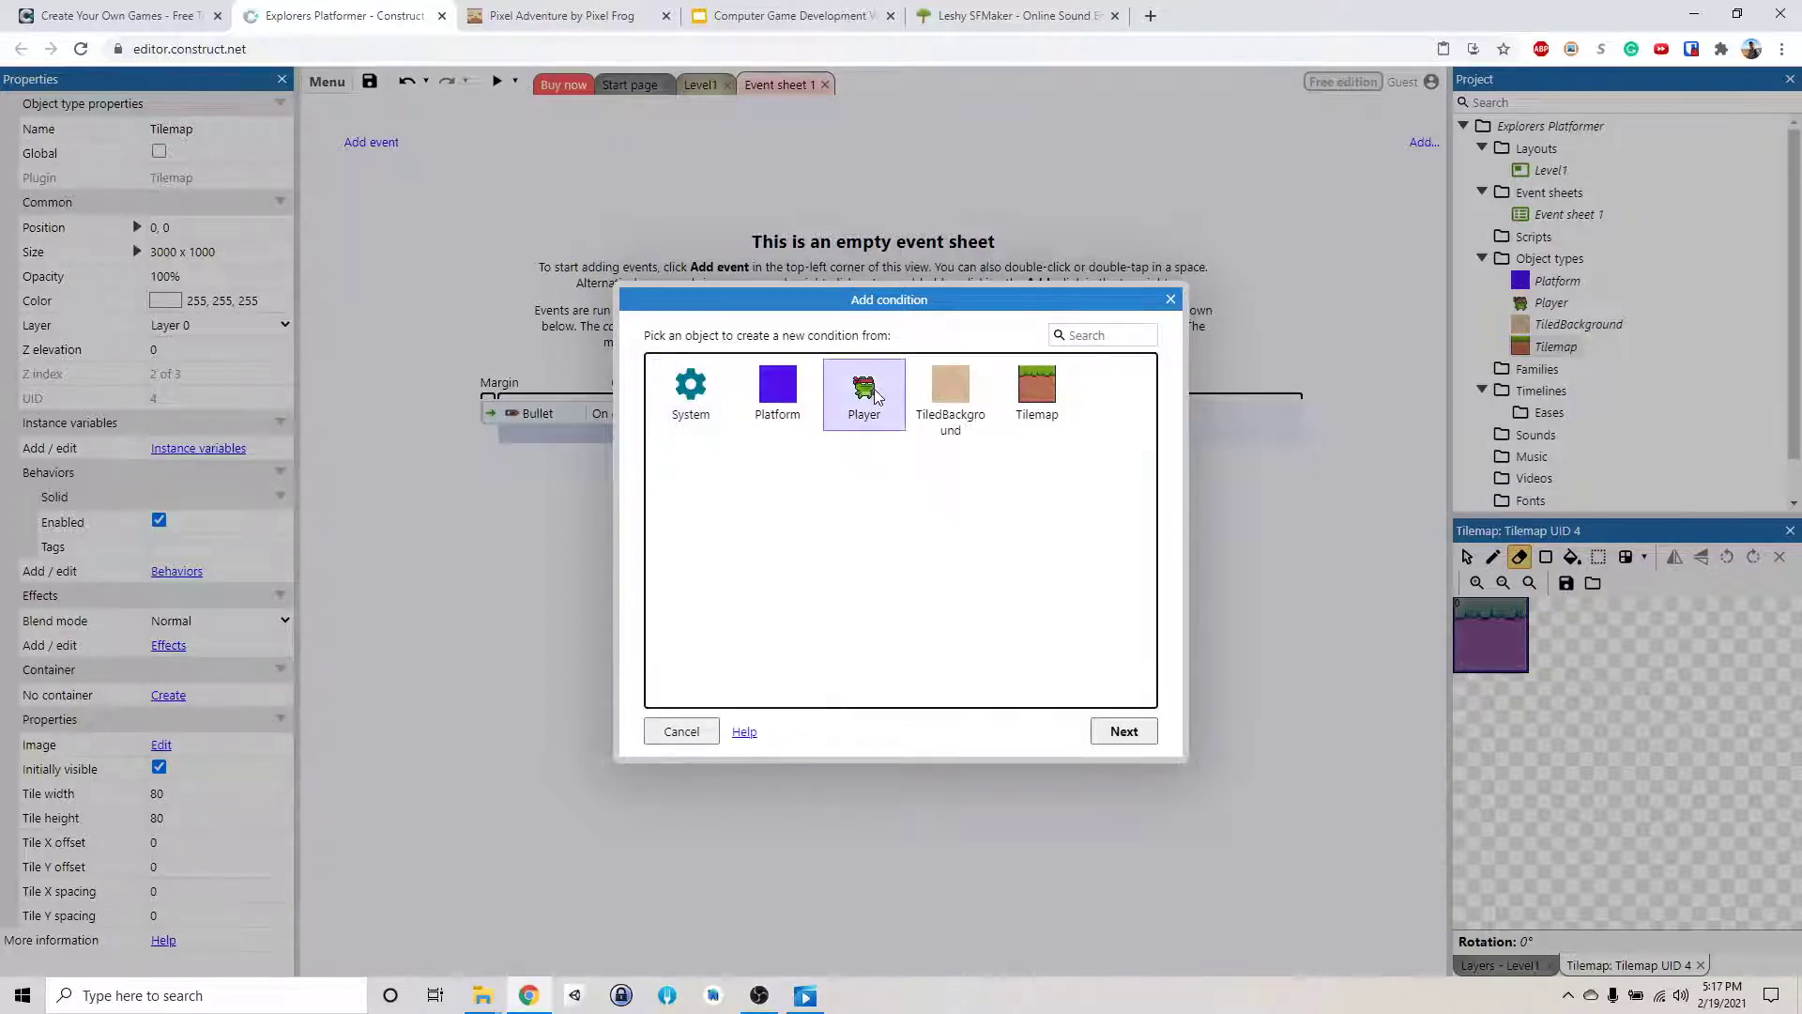
double_click(879, 395)
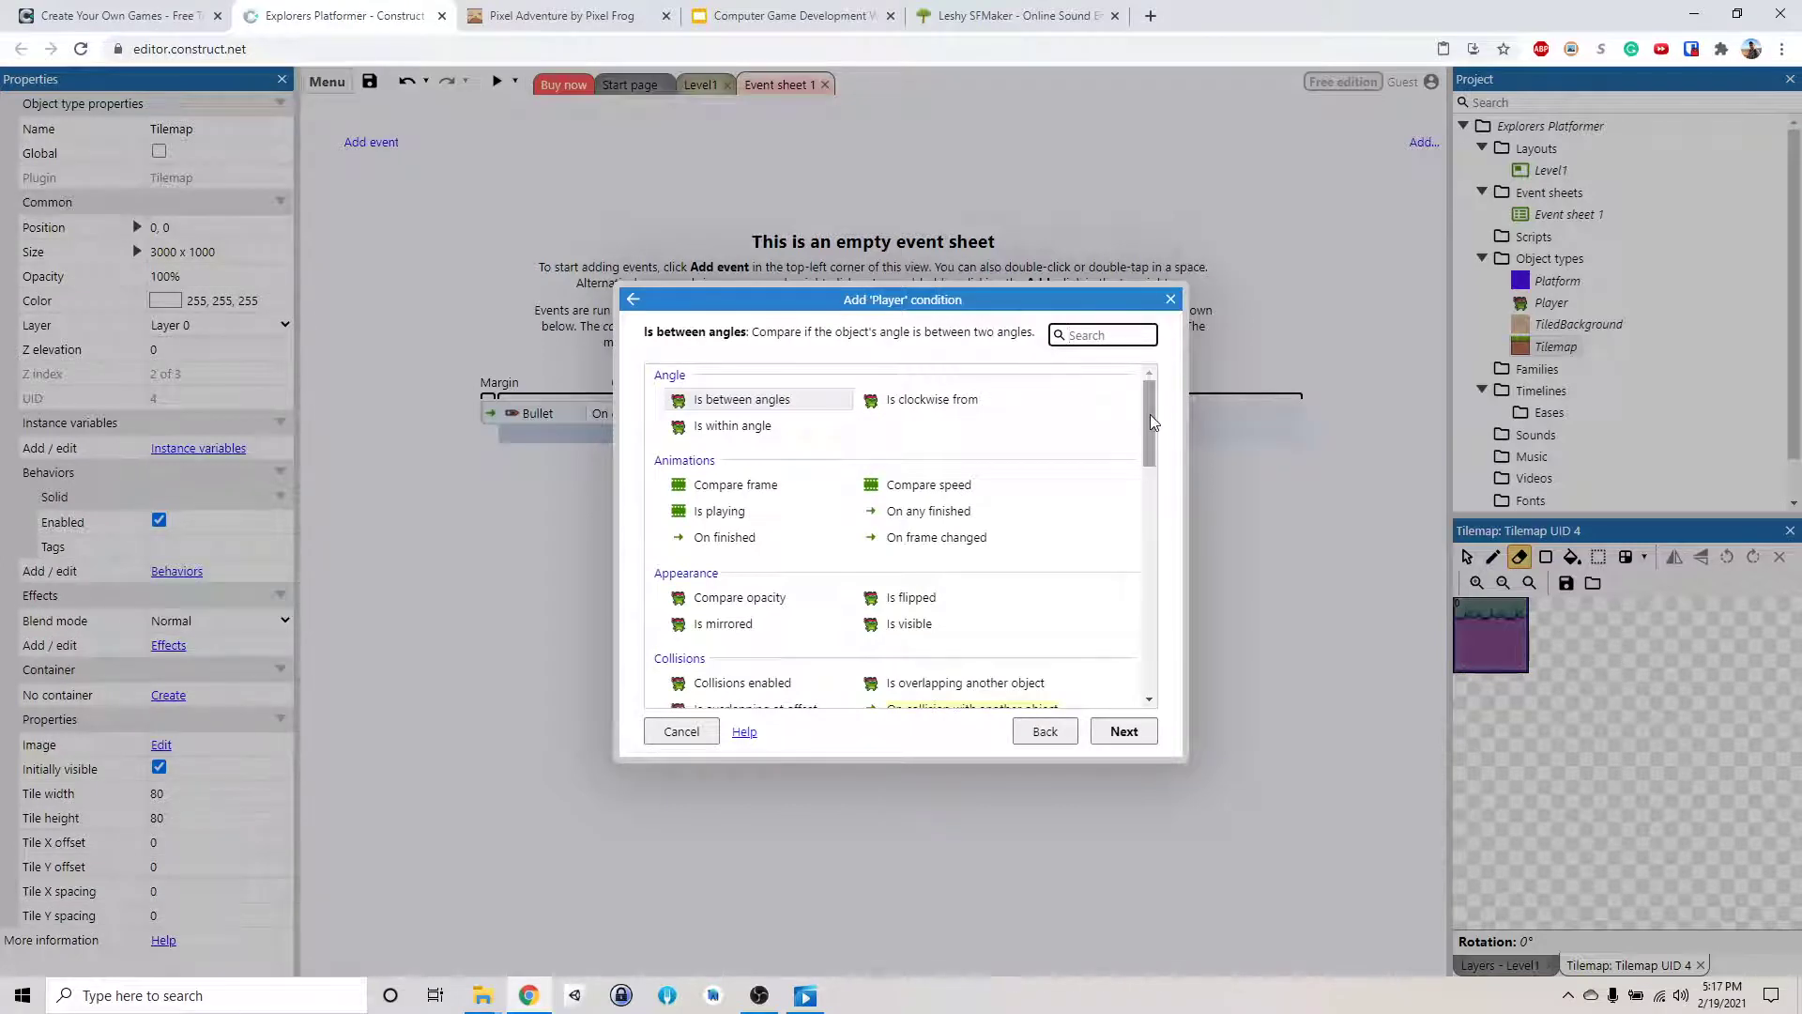
left_click_drag(1151, 415, 1142, 491)
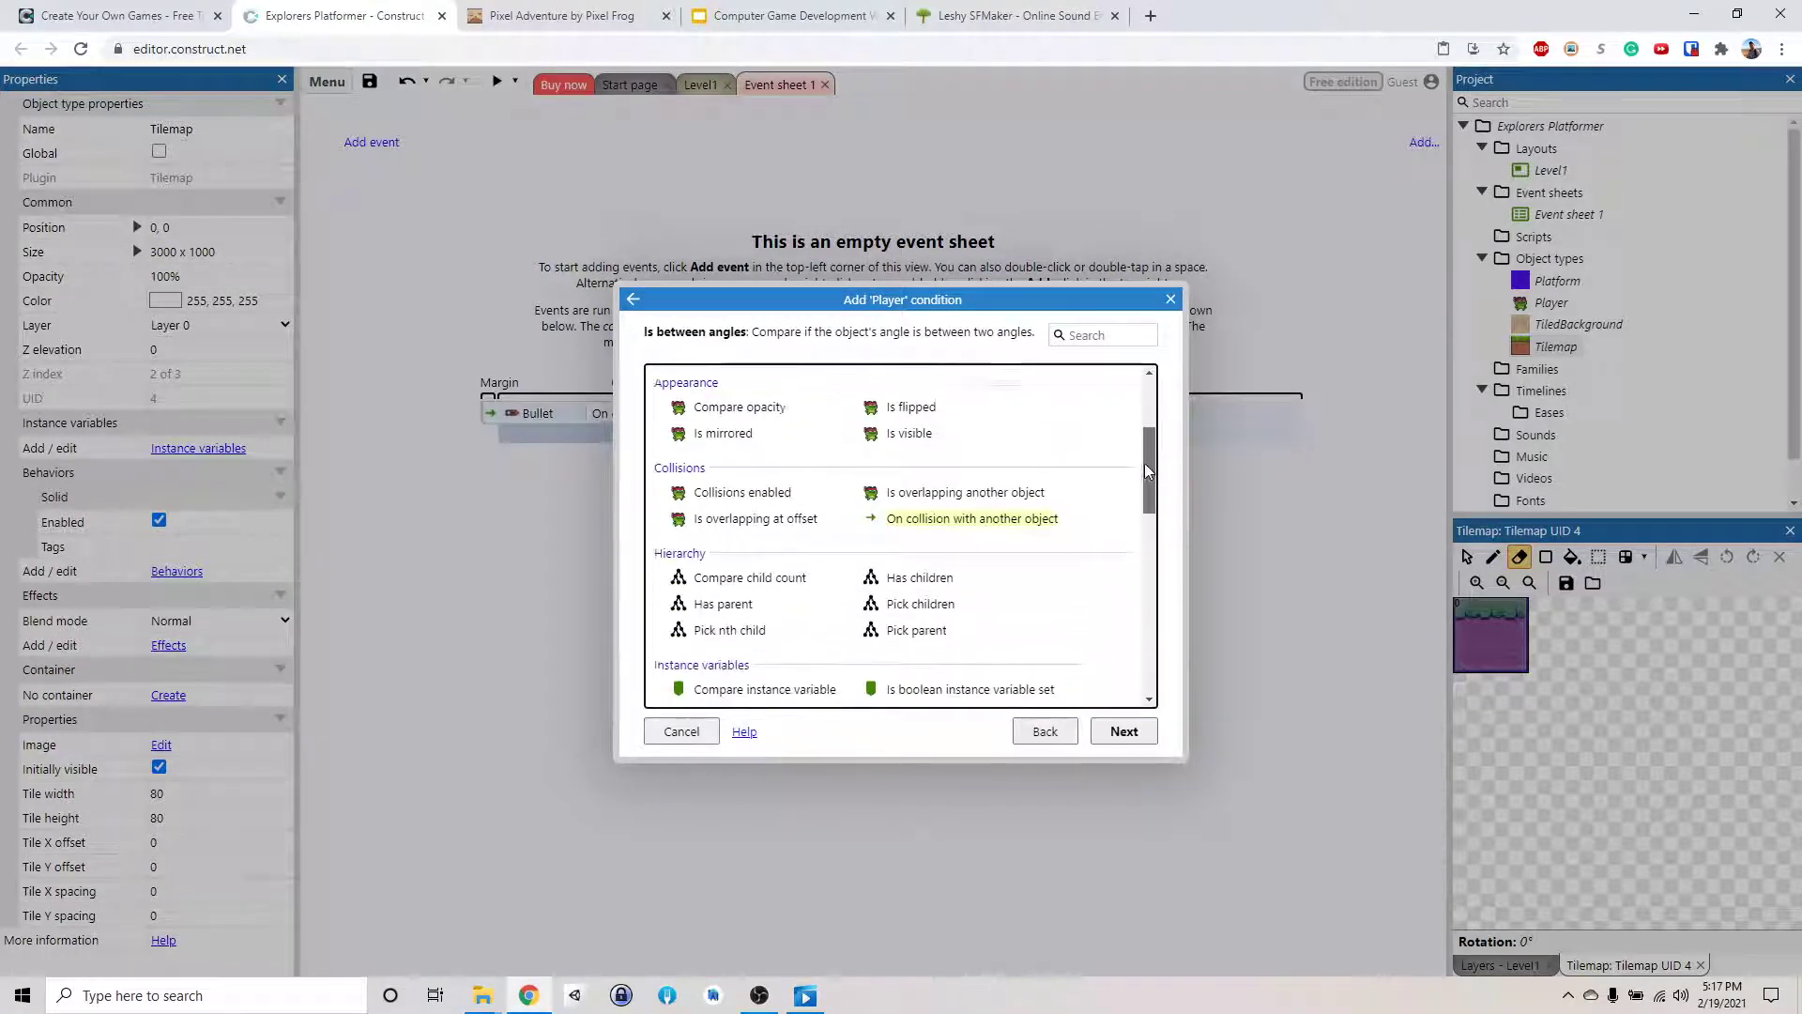
mouse_move(1141, 490)
left_mouse_down()
mouse_move(1131, 665)
mouse_move(1135, 431)
mouse_move(1096, 352)
left_mouse_up()
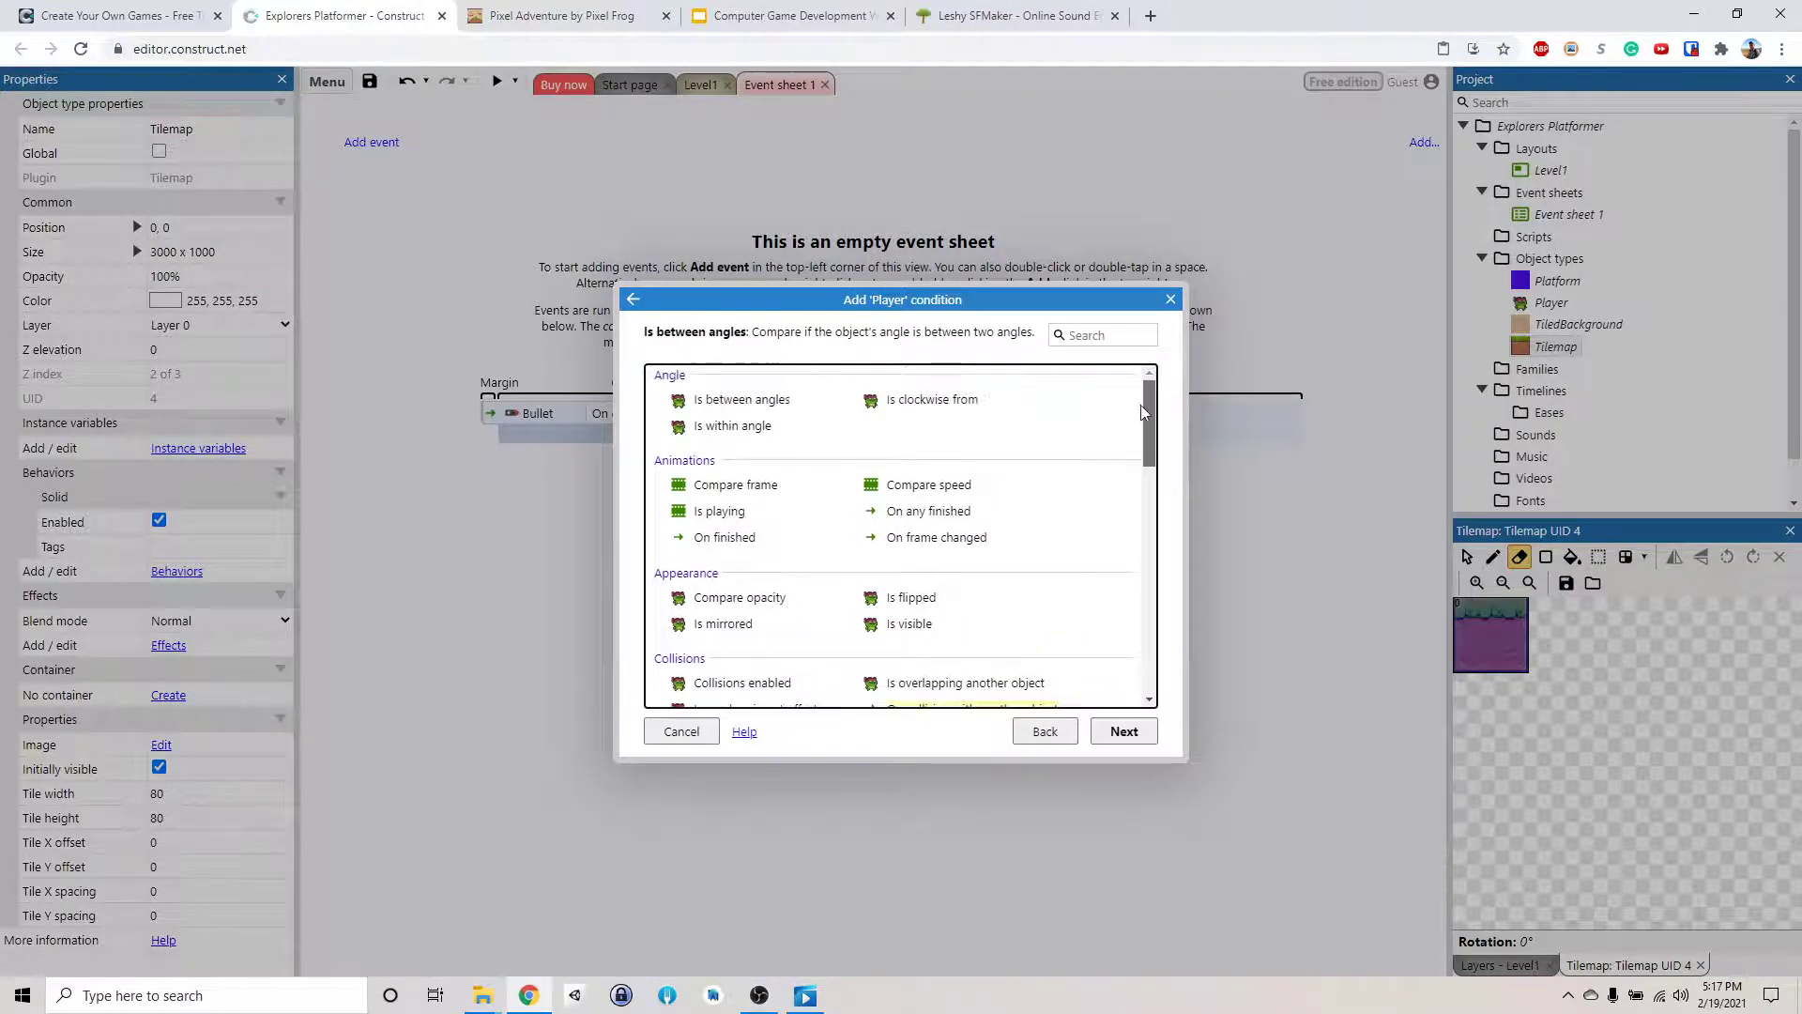
left_click(1097, 338)
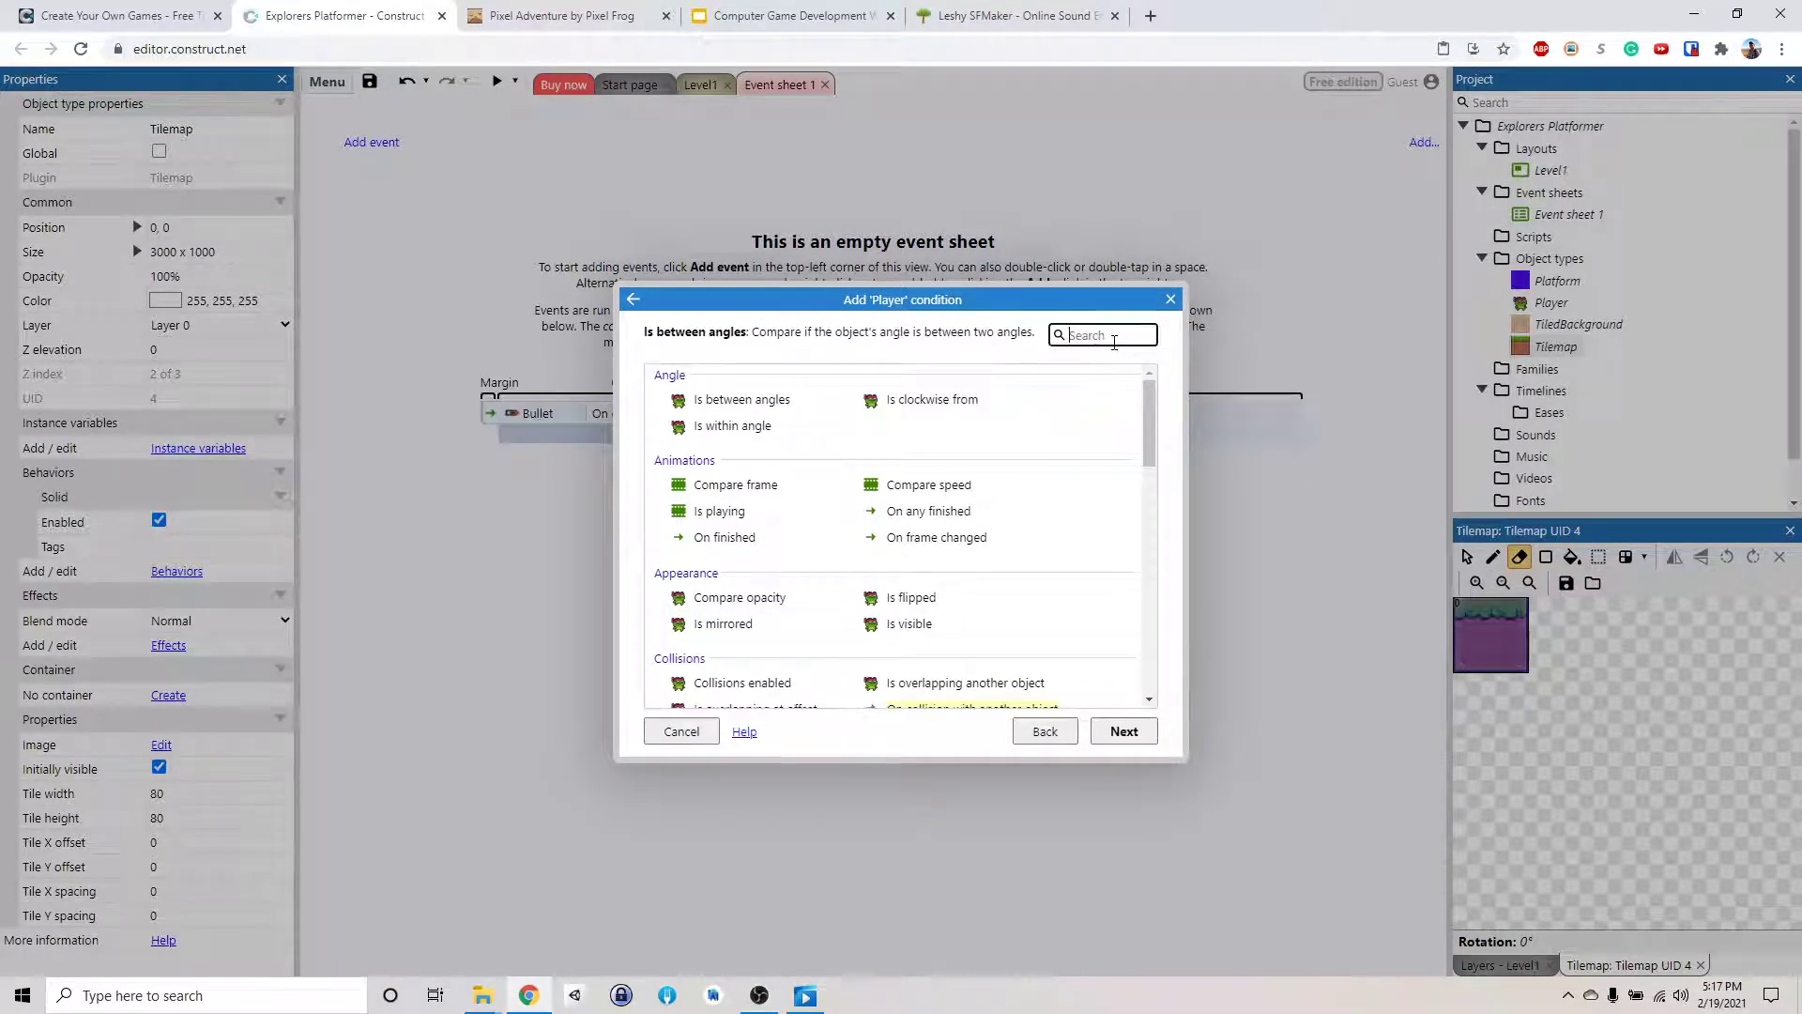
type("outsi")
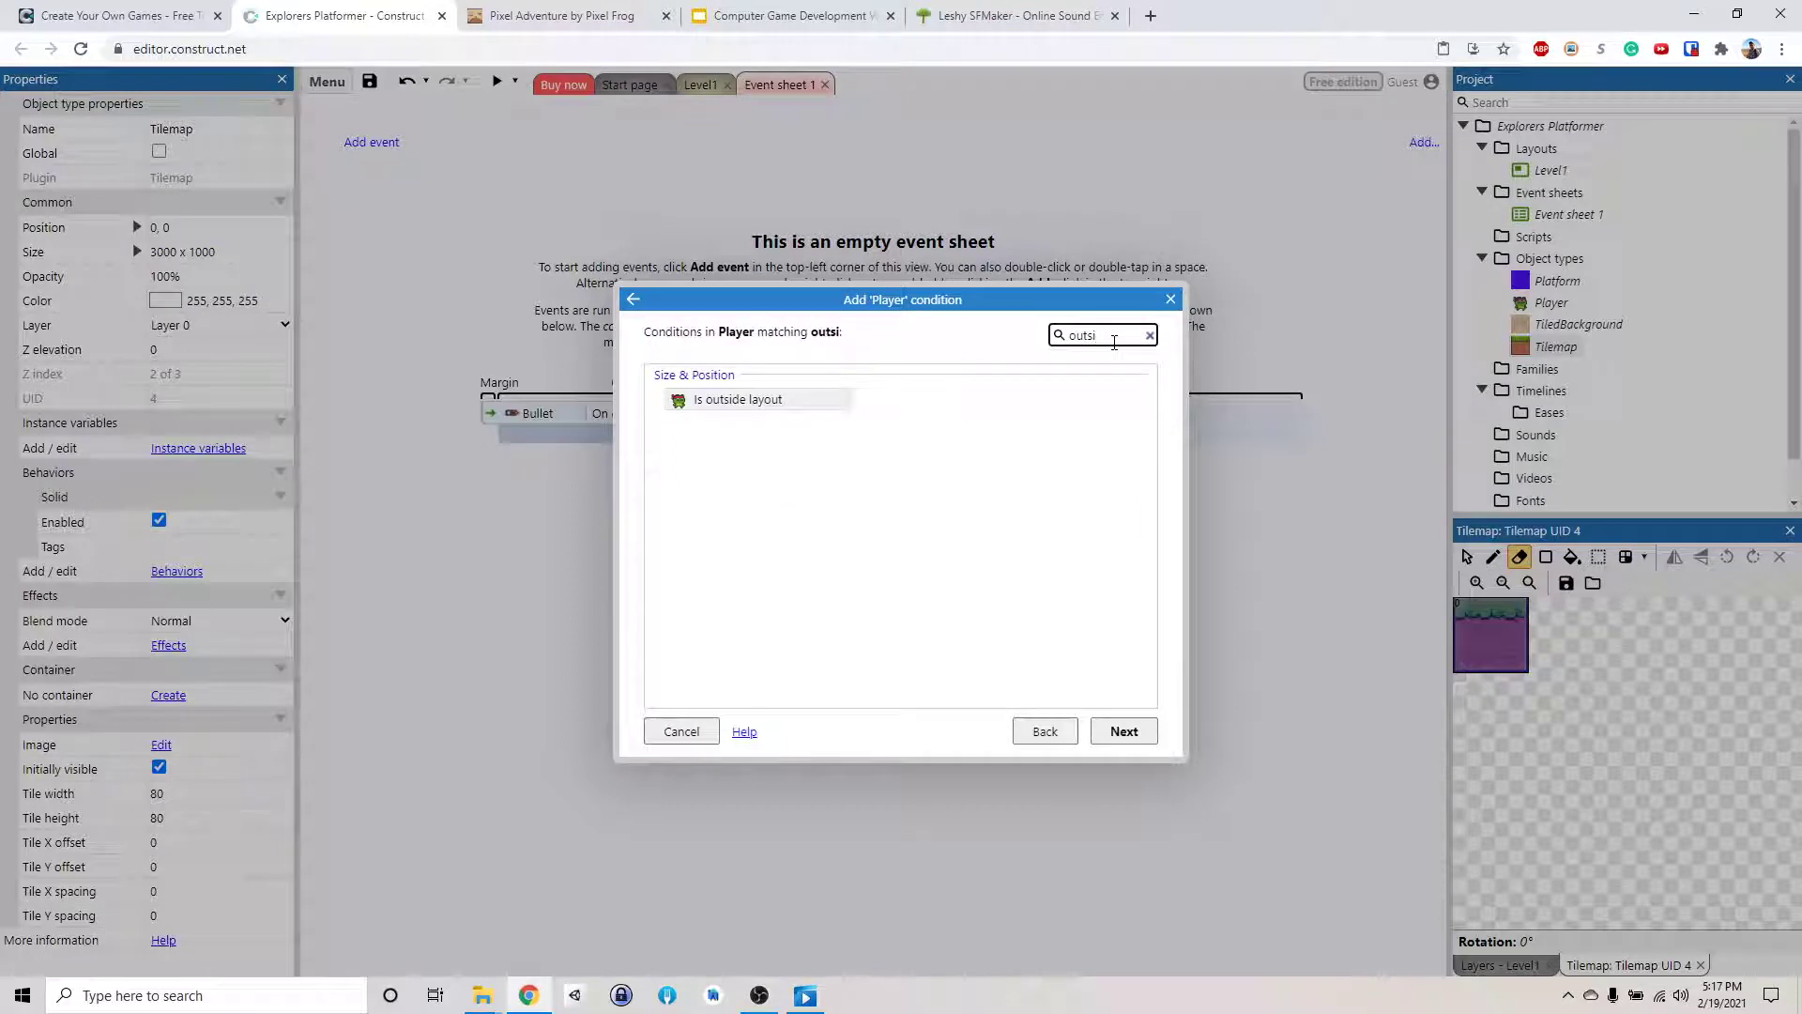
key("BackSpace")
key("BackSpace")
key("BackSpace")
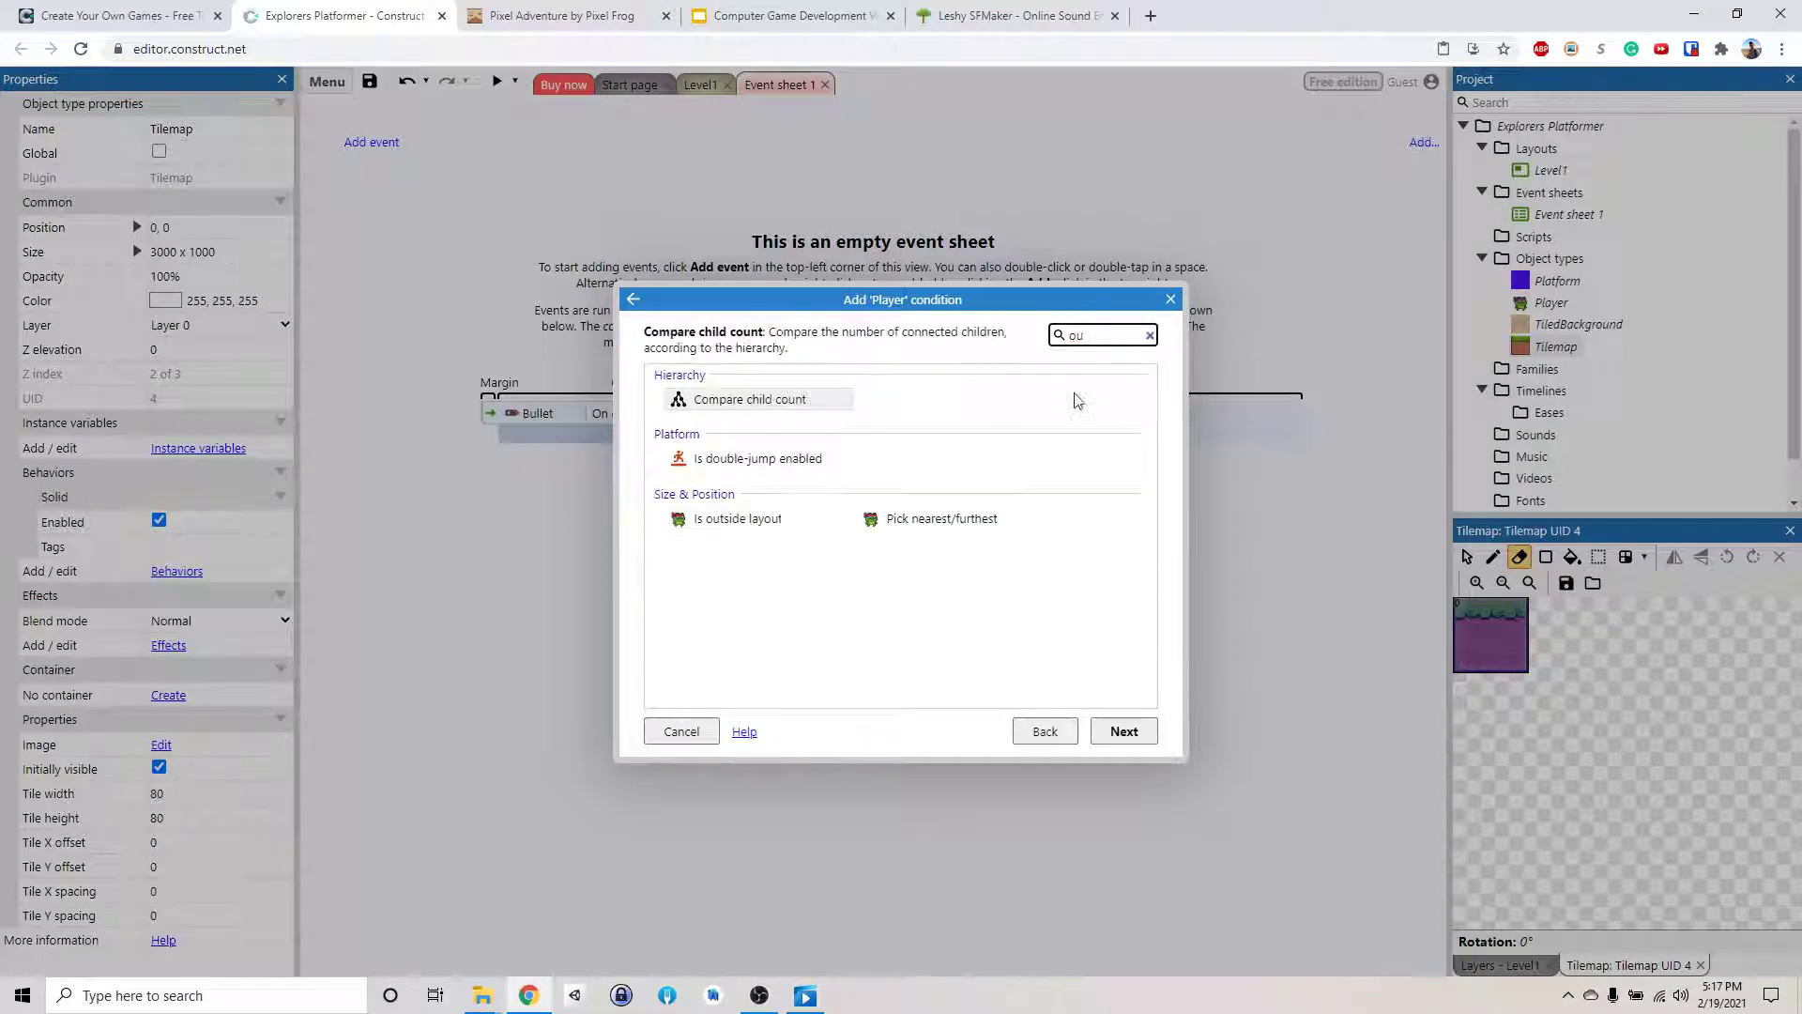
key("BackSpace")
key("BackSpace")
left_click_drag(1145, 426, 1132, 604)
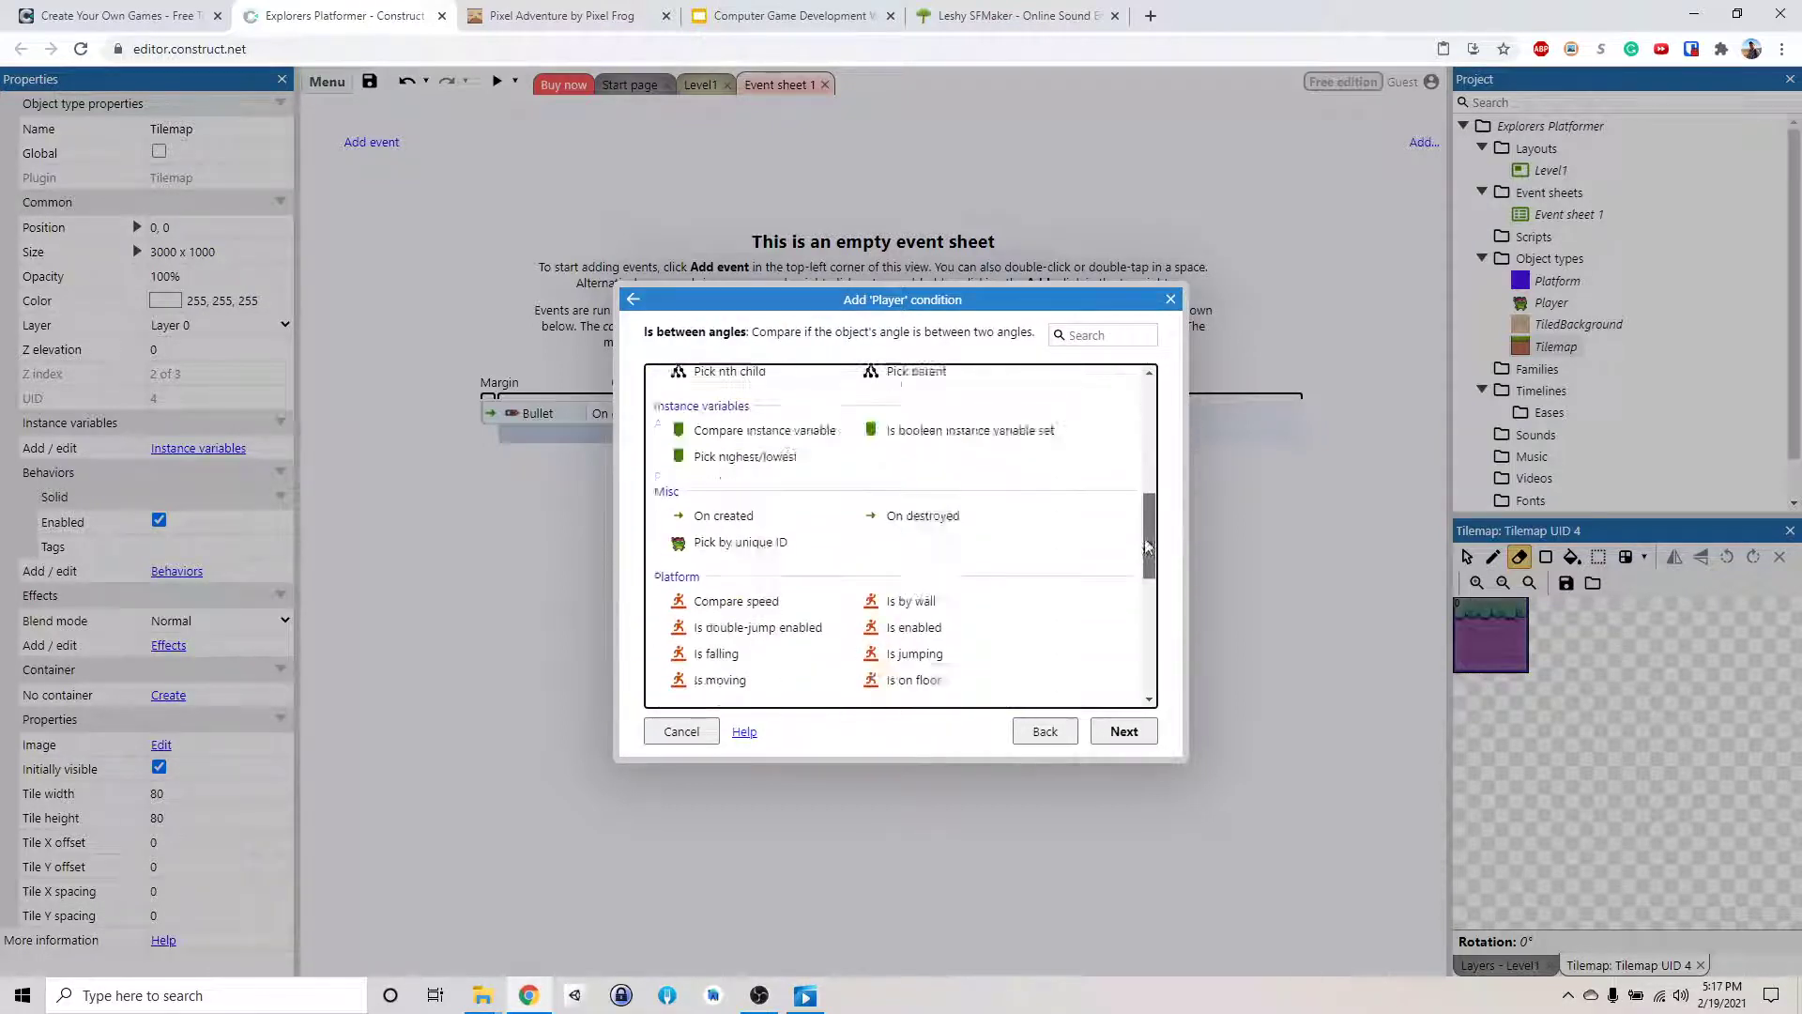
scroll(1130, 602, "down", 3)
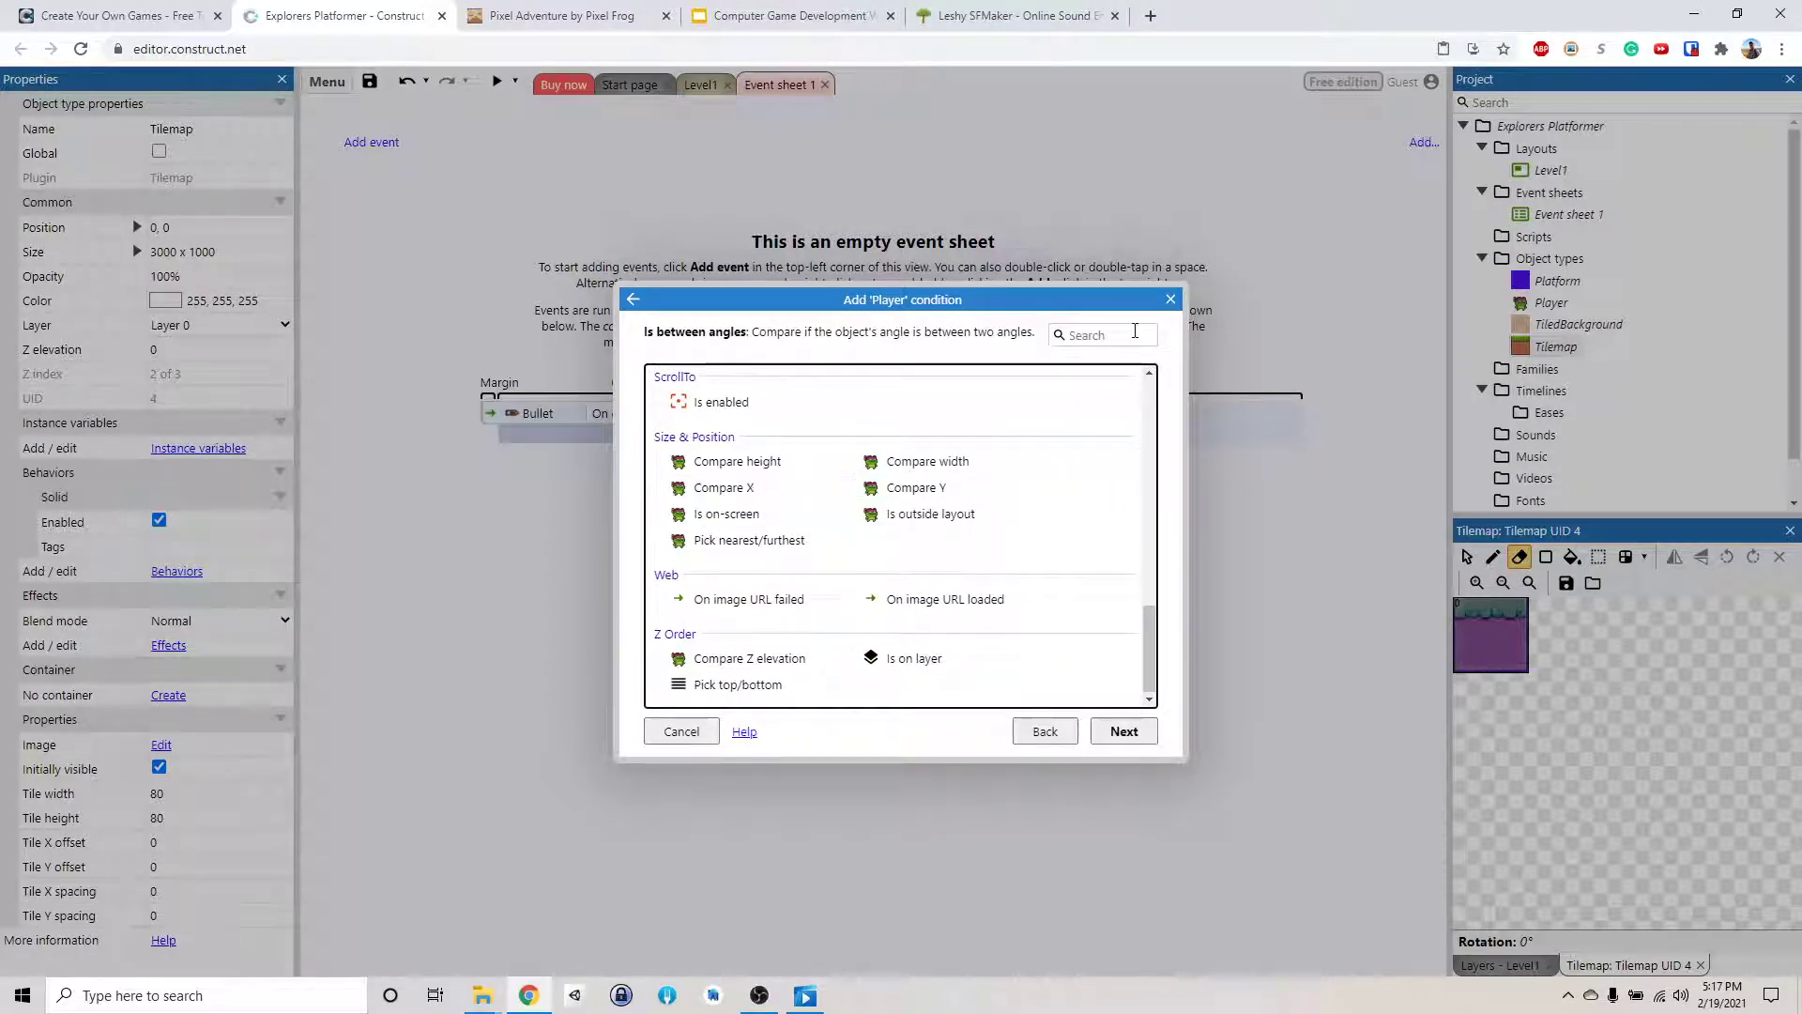
left_click(1132, 334)
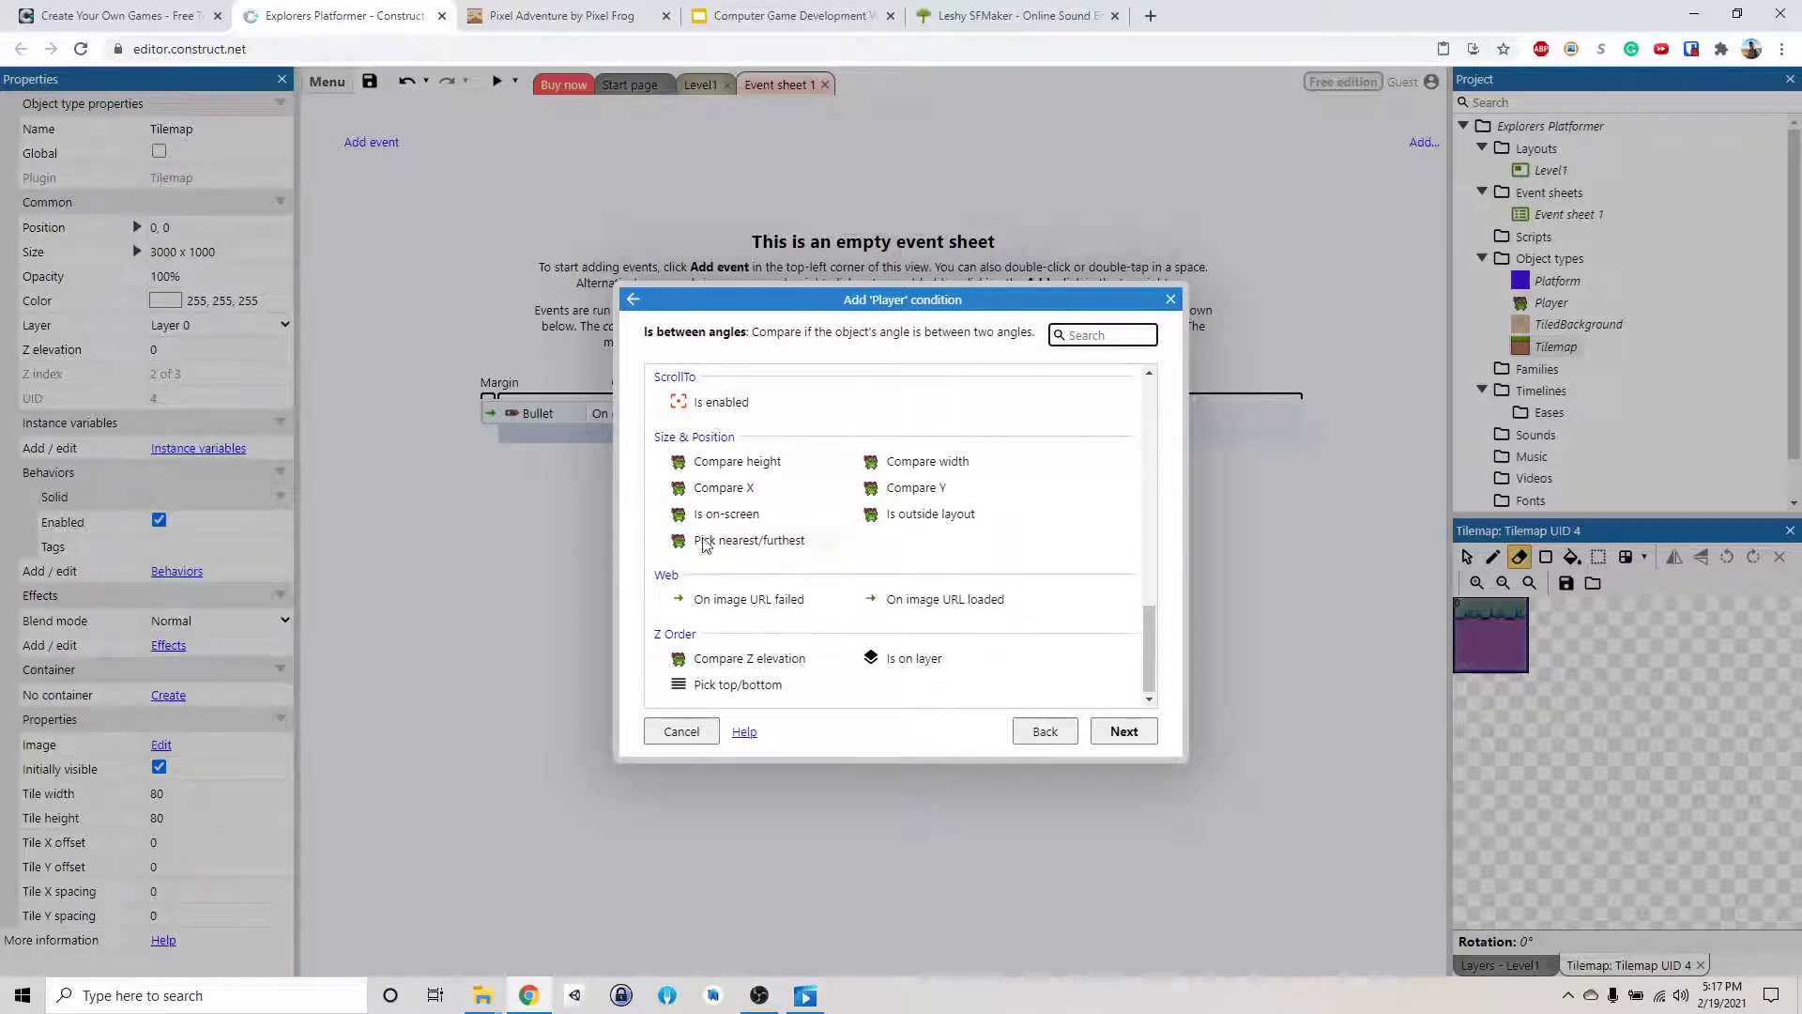
left_click(970, 516)
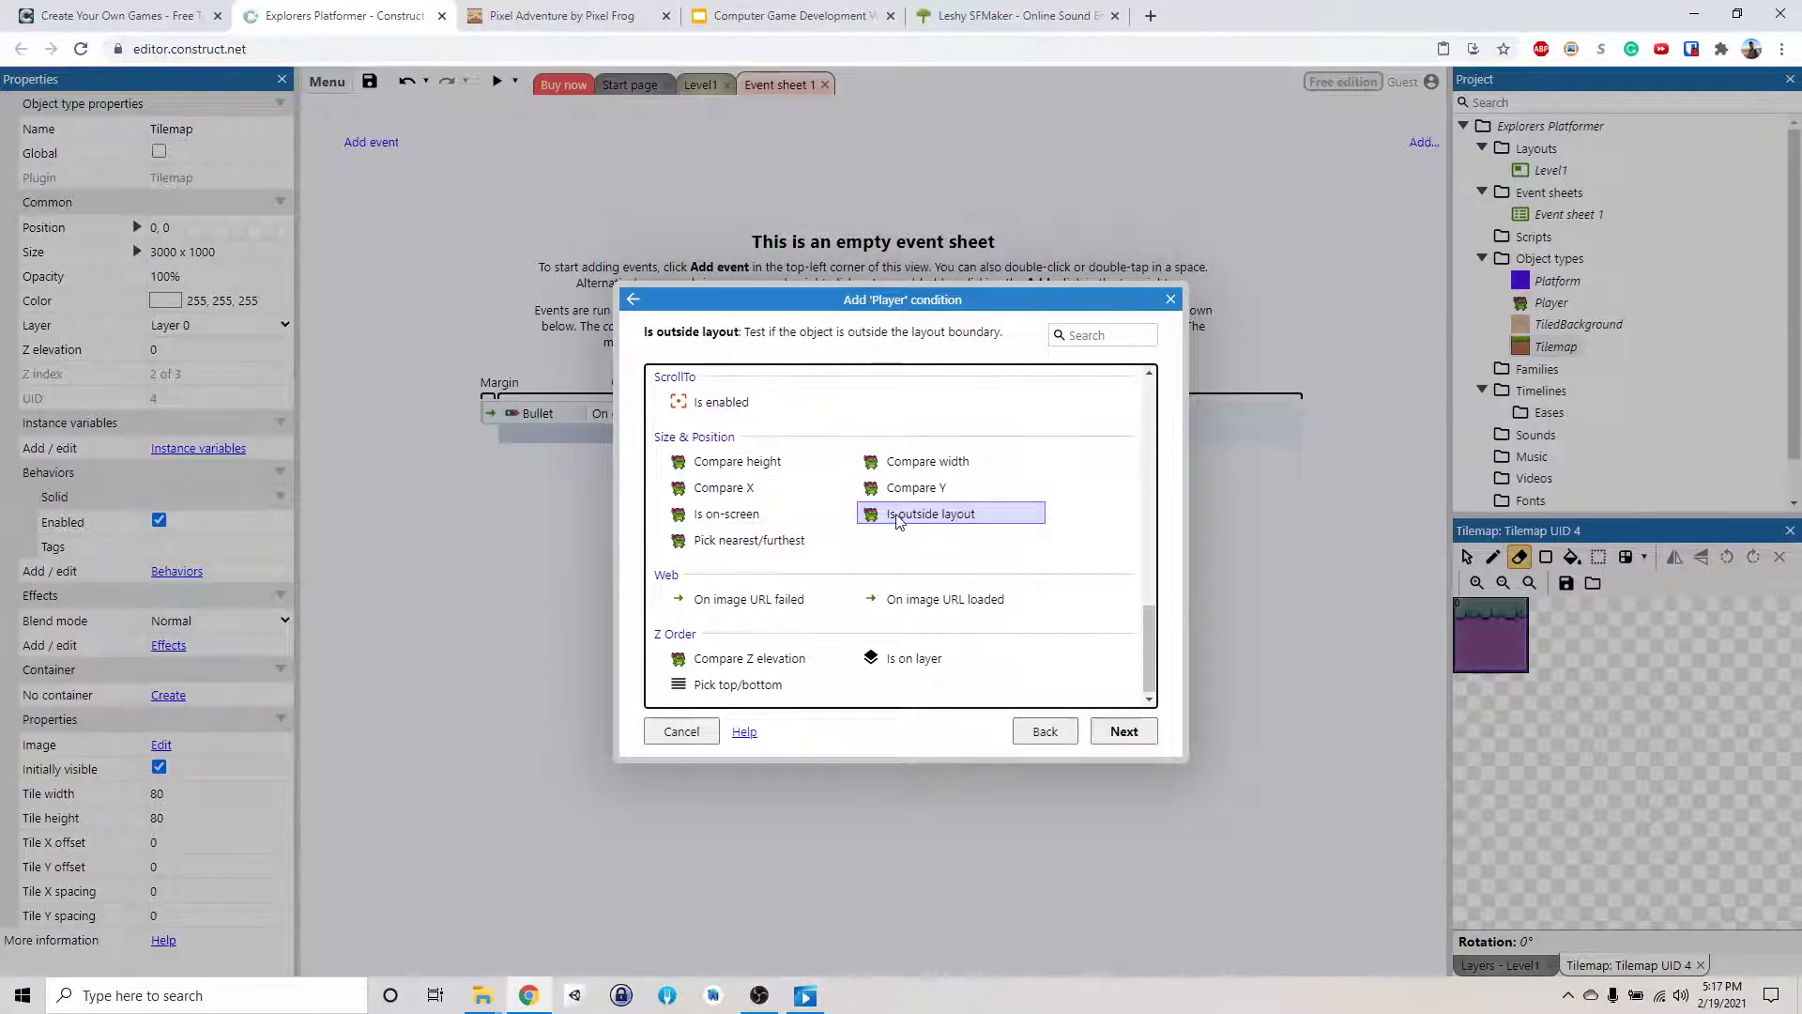
left_click(1119, 731)
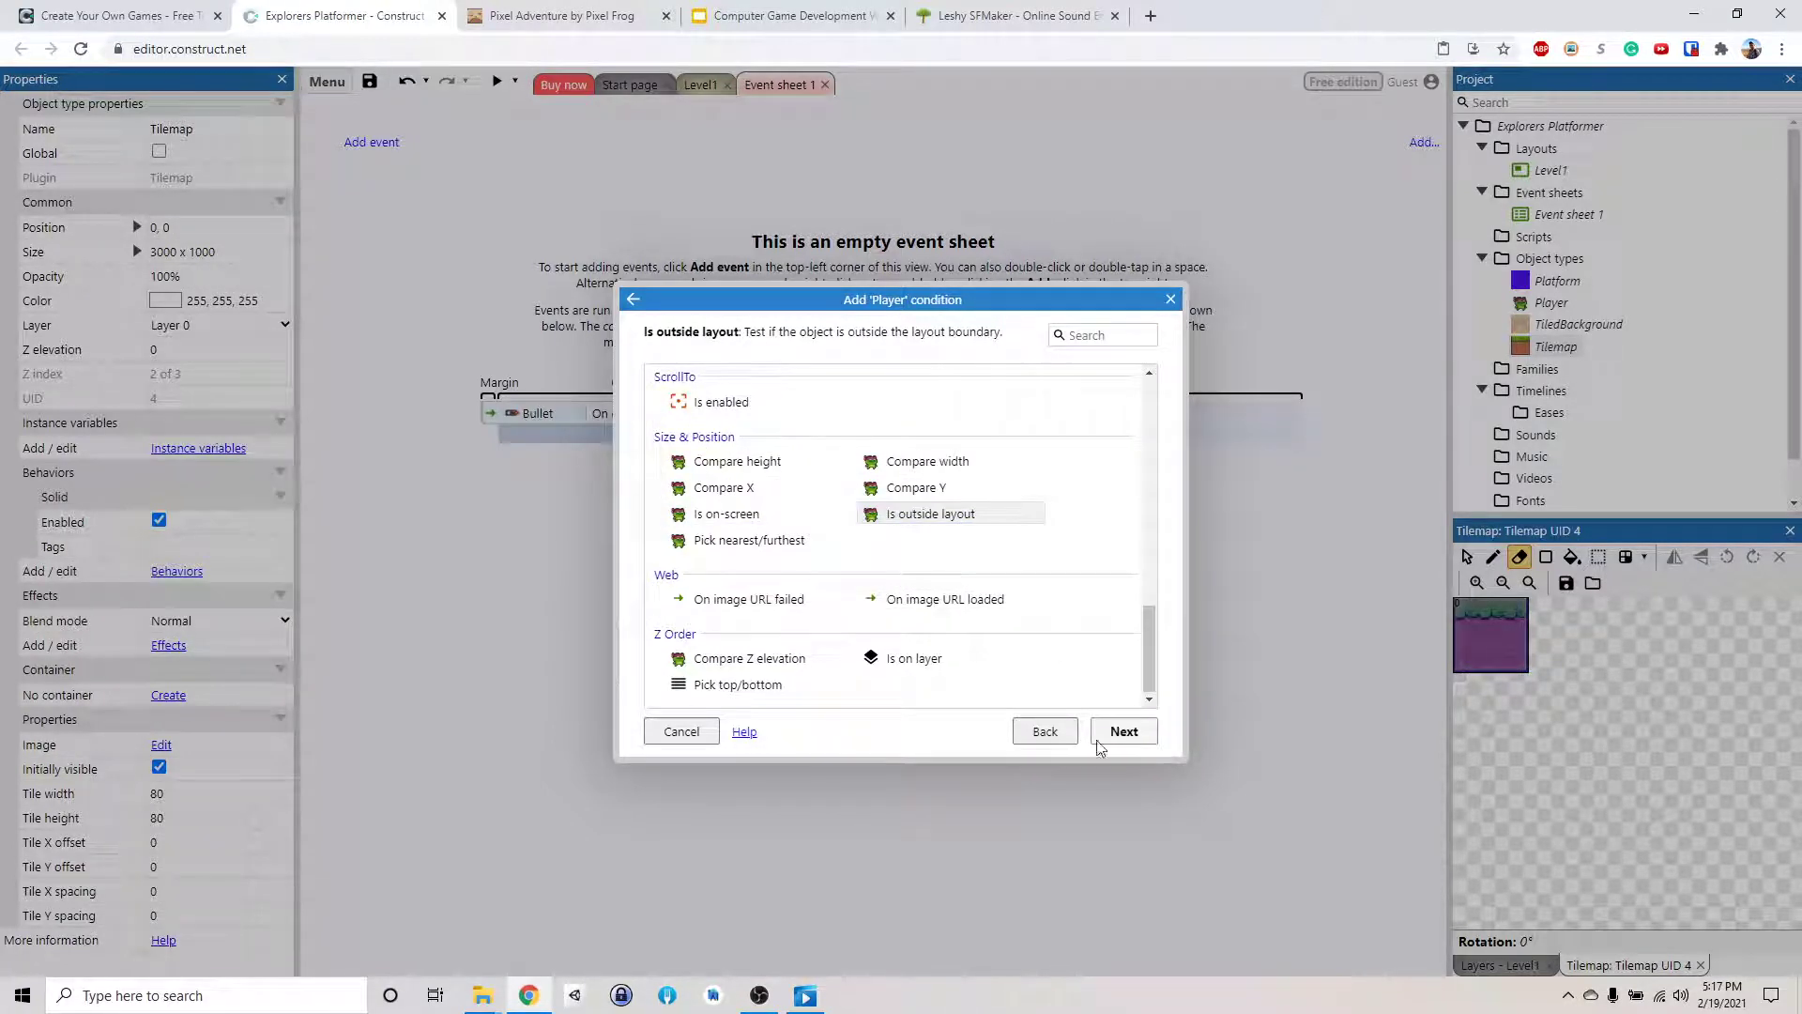
left_click(1128, 745)
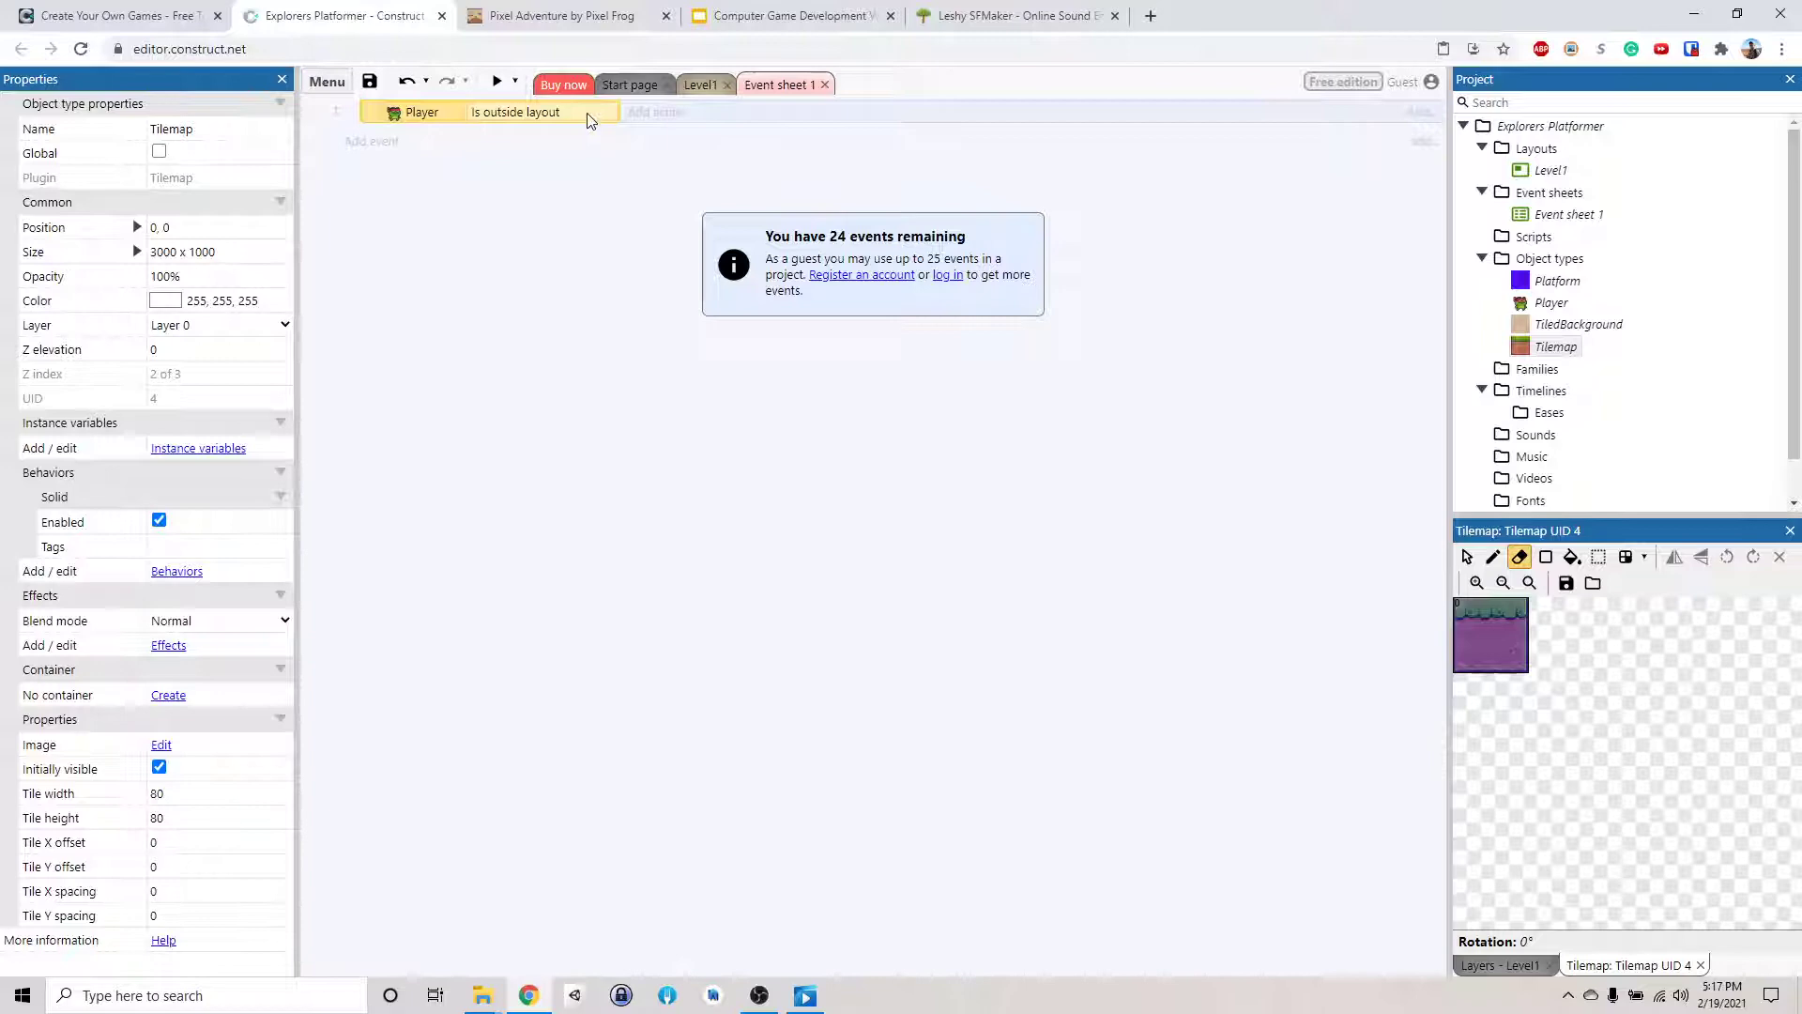
- Add a Player Destroy action to the 'Is outside layout' event
left_click(666, 112)
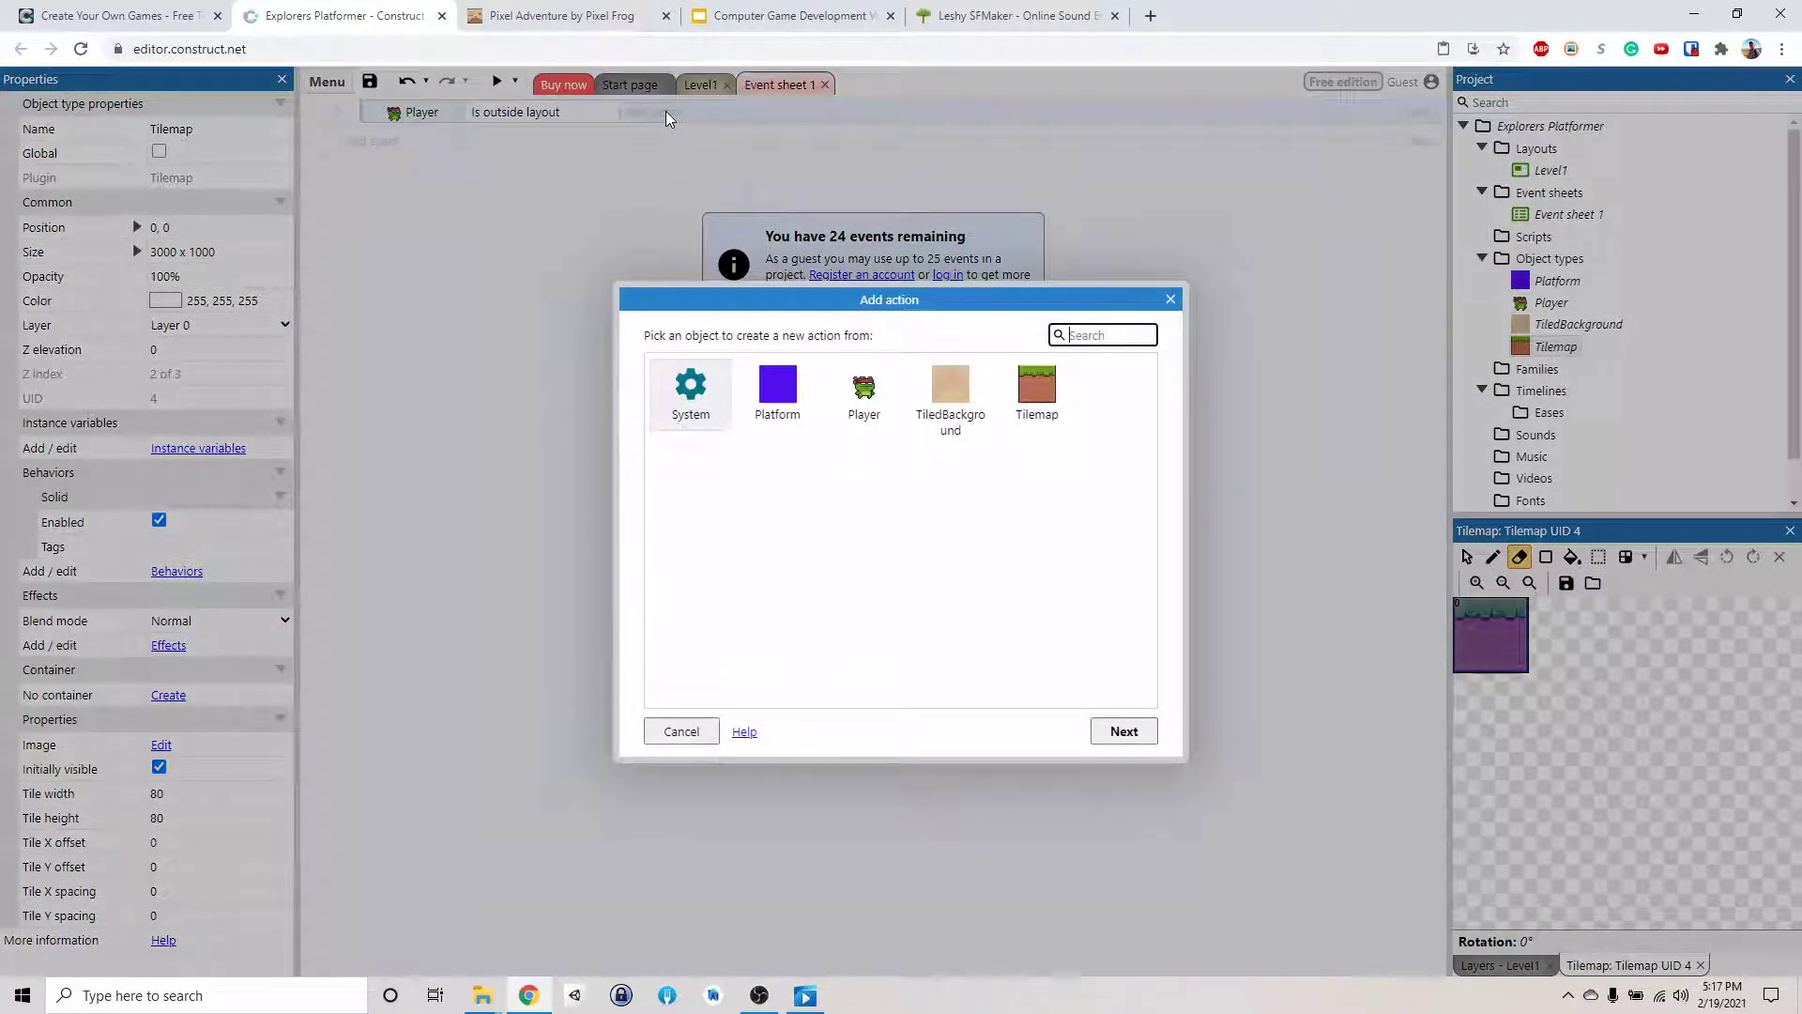
left_click(865, 391)
double_click(865, 391)
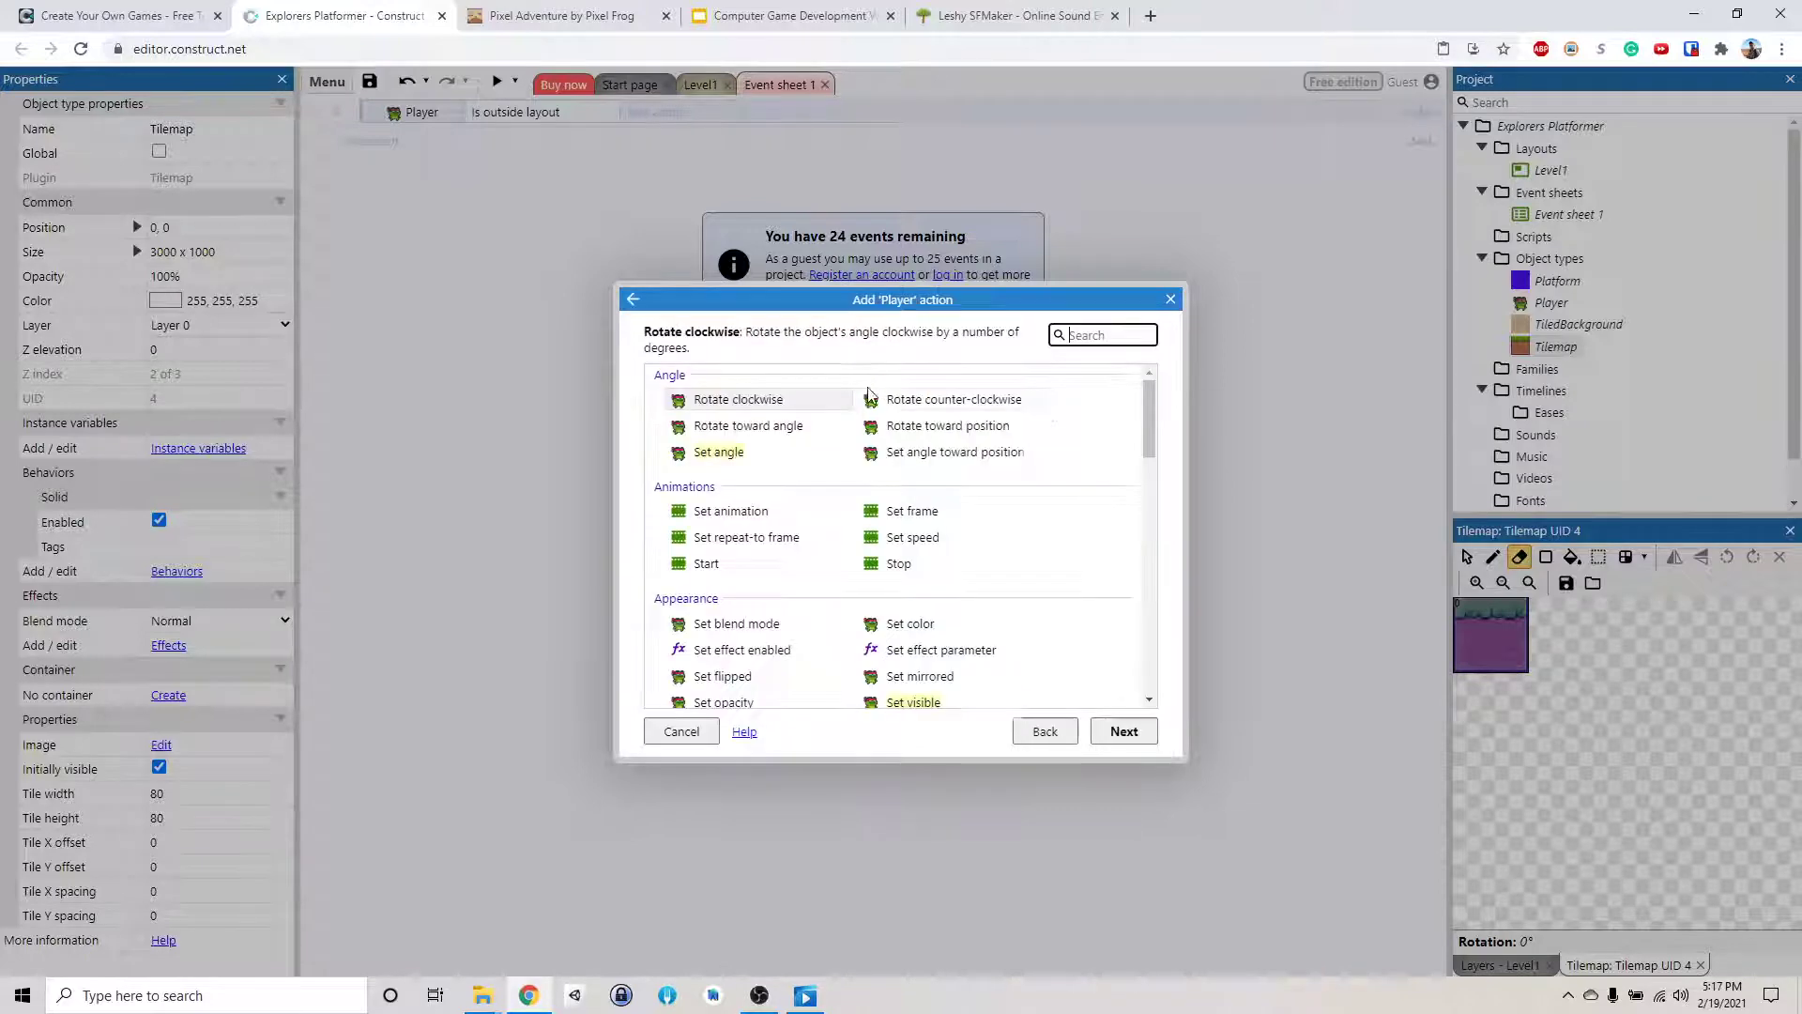
scroll(927, 462, "down", 1)
scroll(1006, 464, "down", 3)
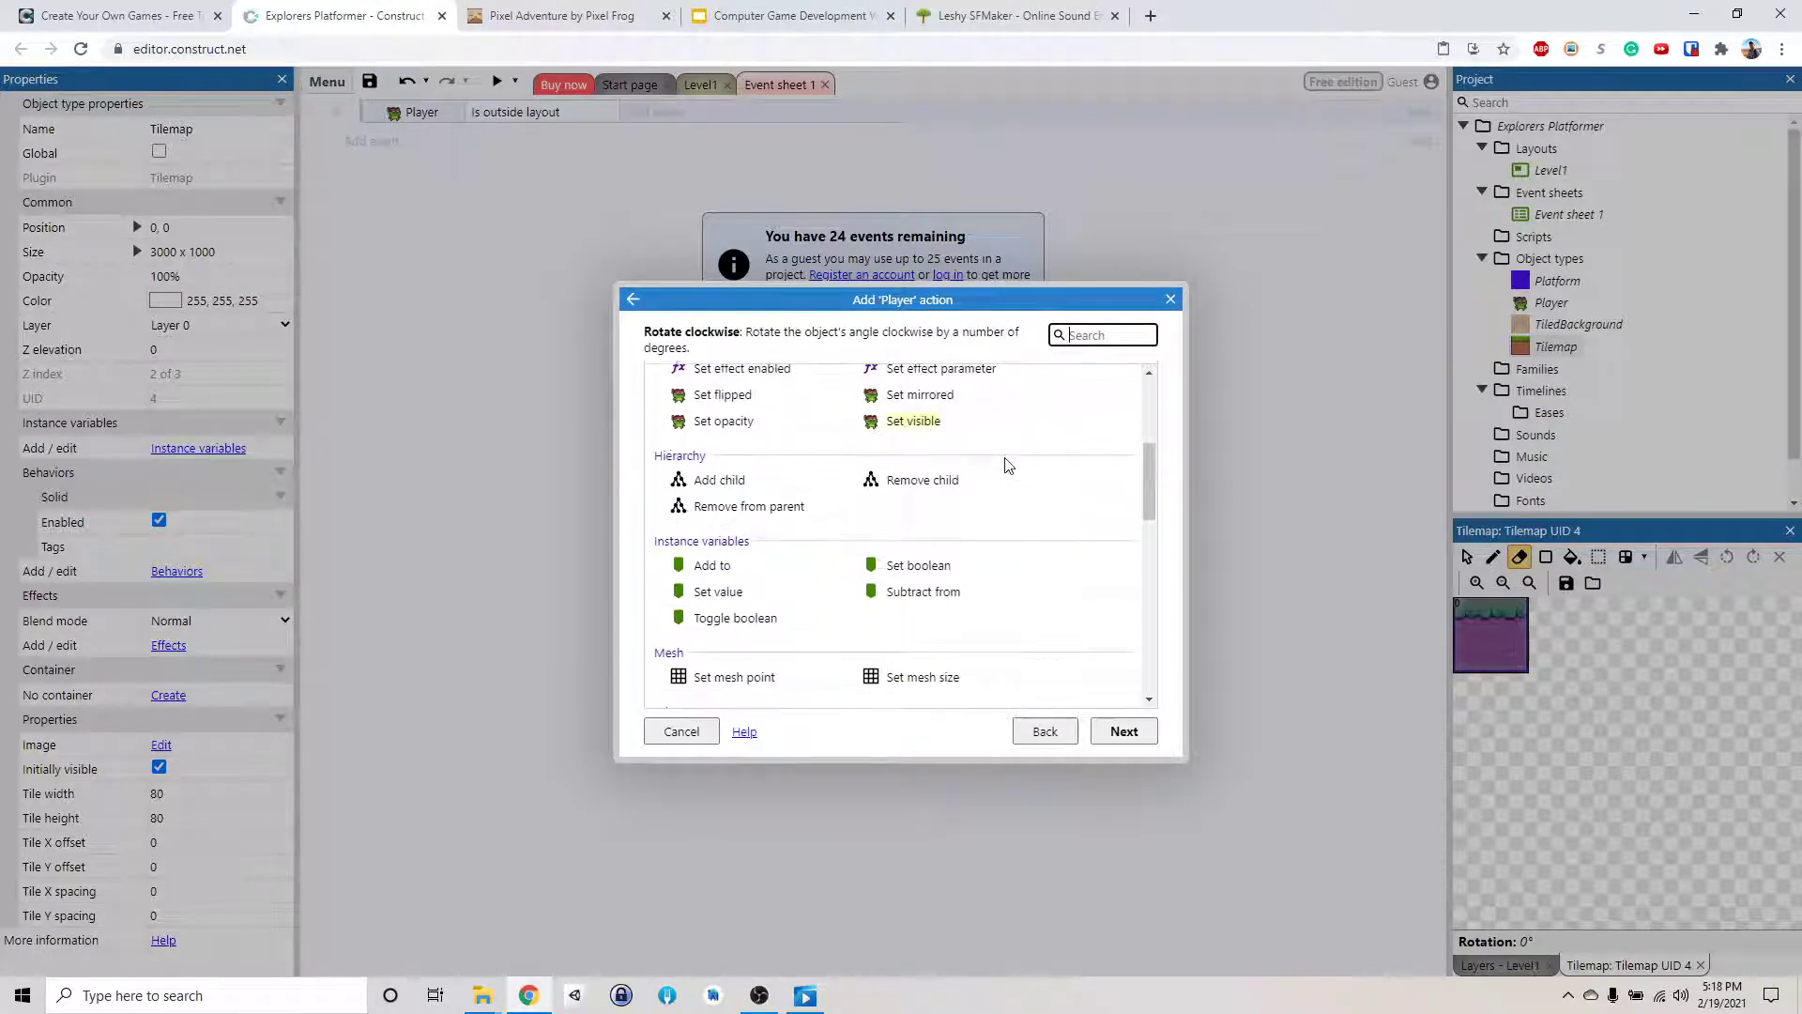
scroll(1076, 504, "up", 4)
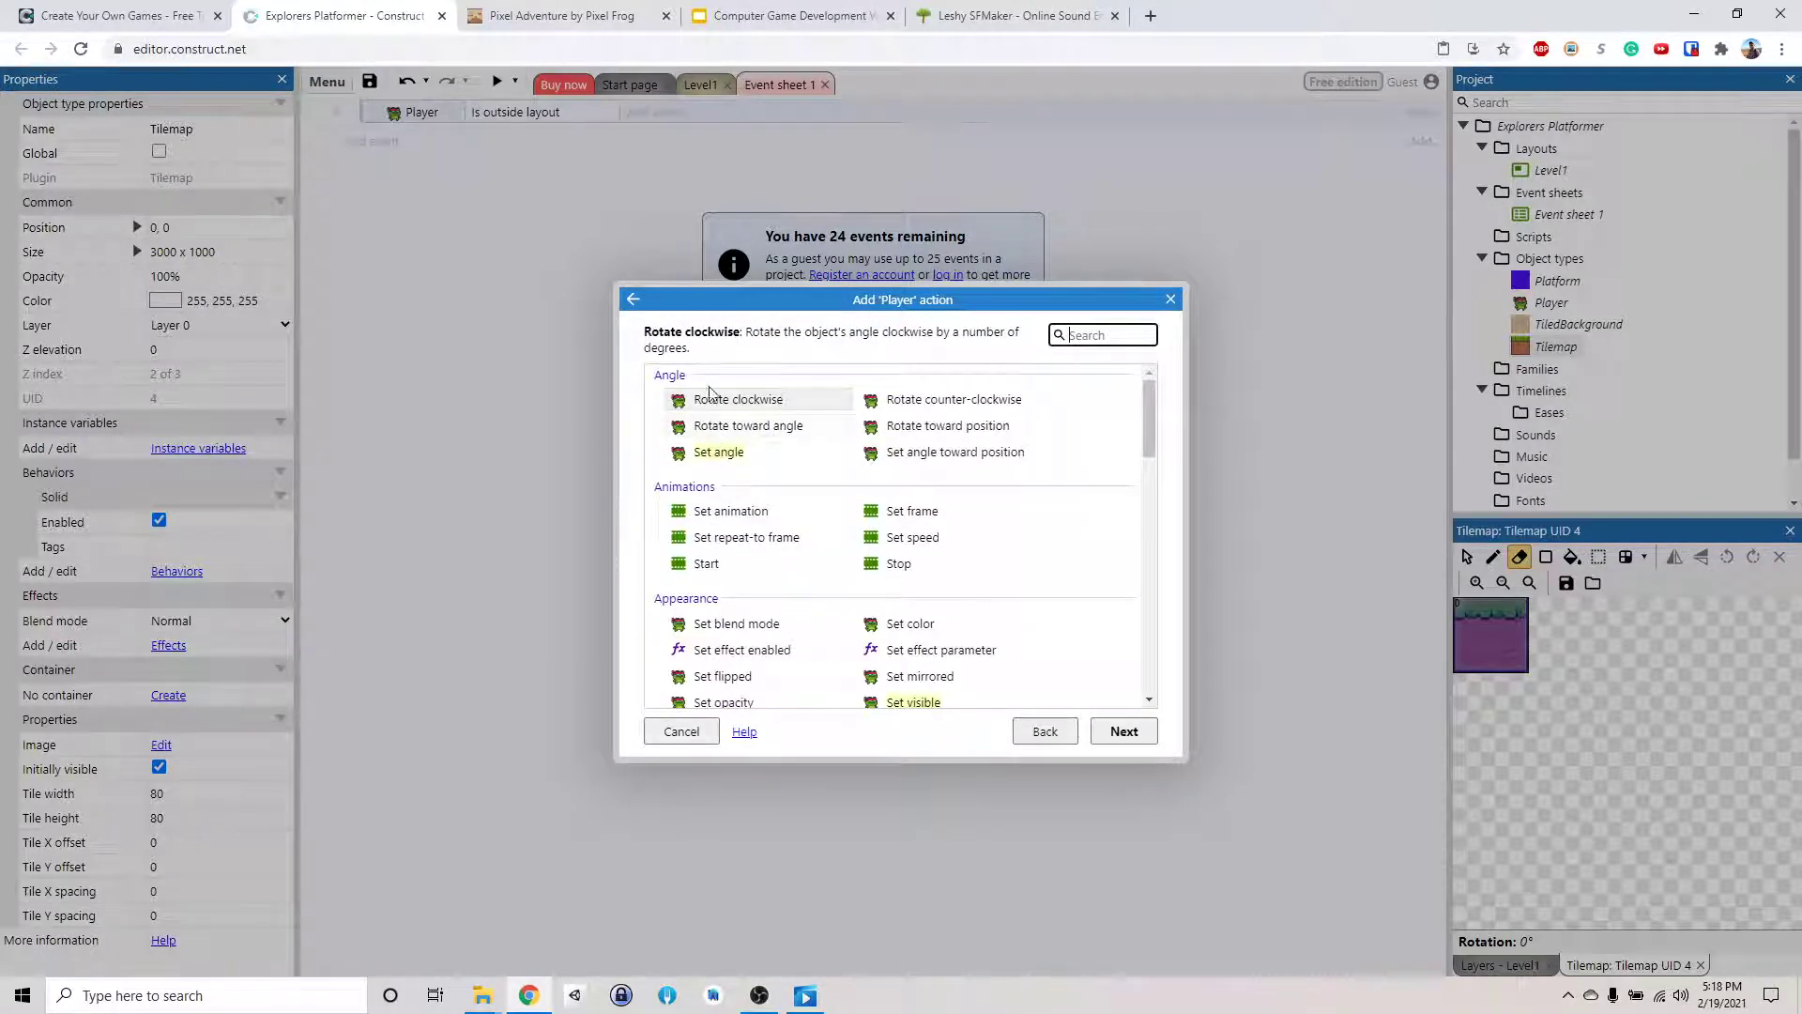
left_click_drag(1145, 418, 1145, 545)
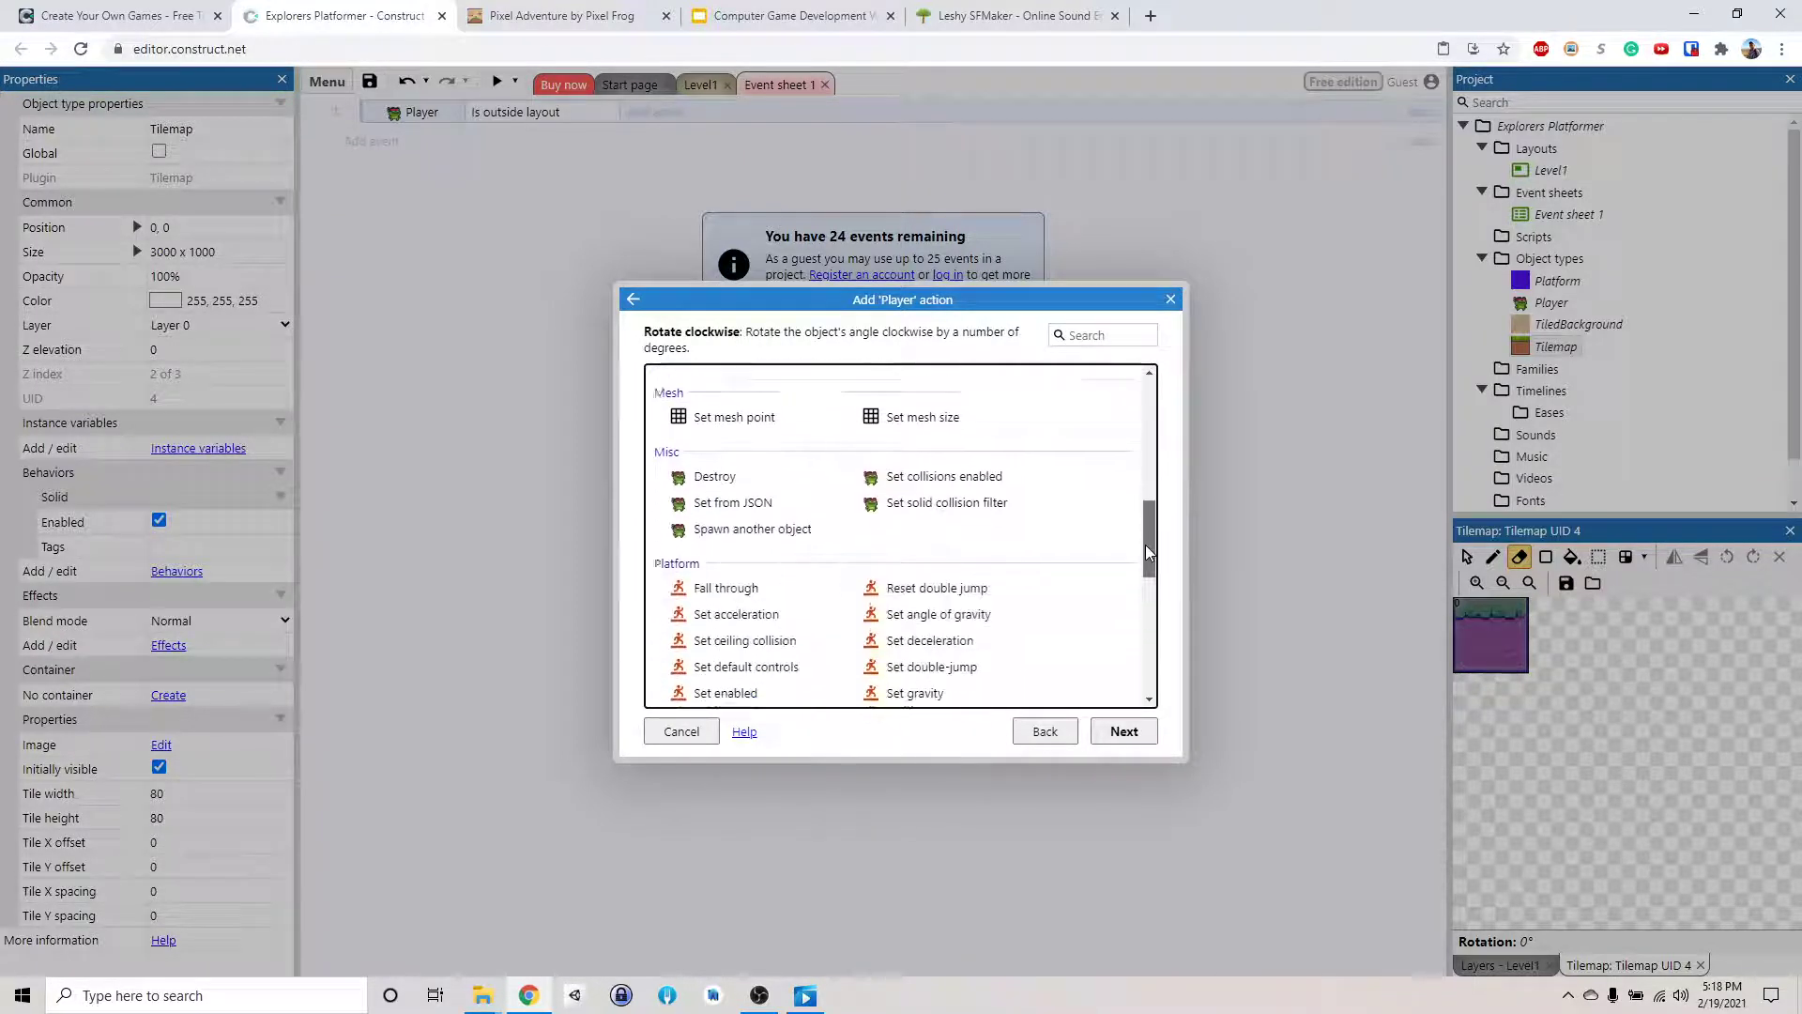
left_click(728, 466)
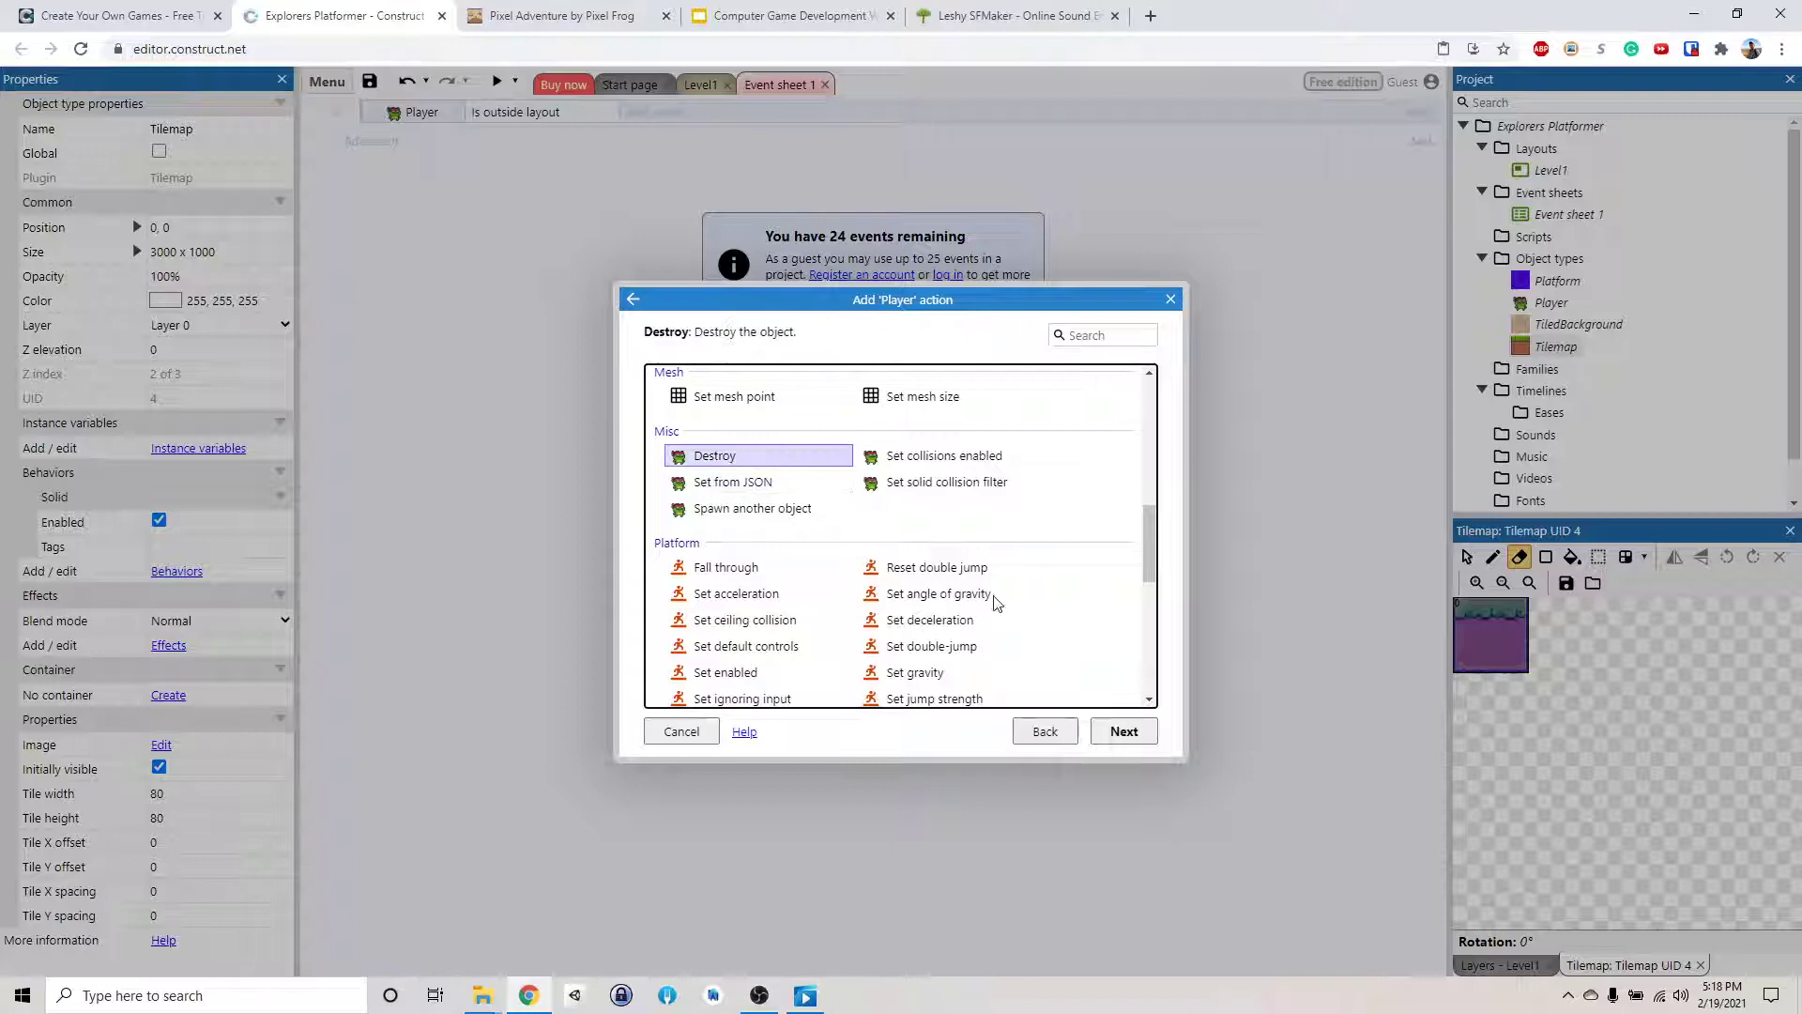
left_click(1124, 731)
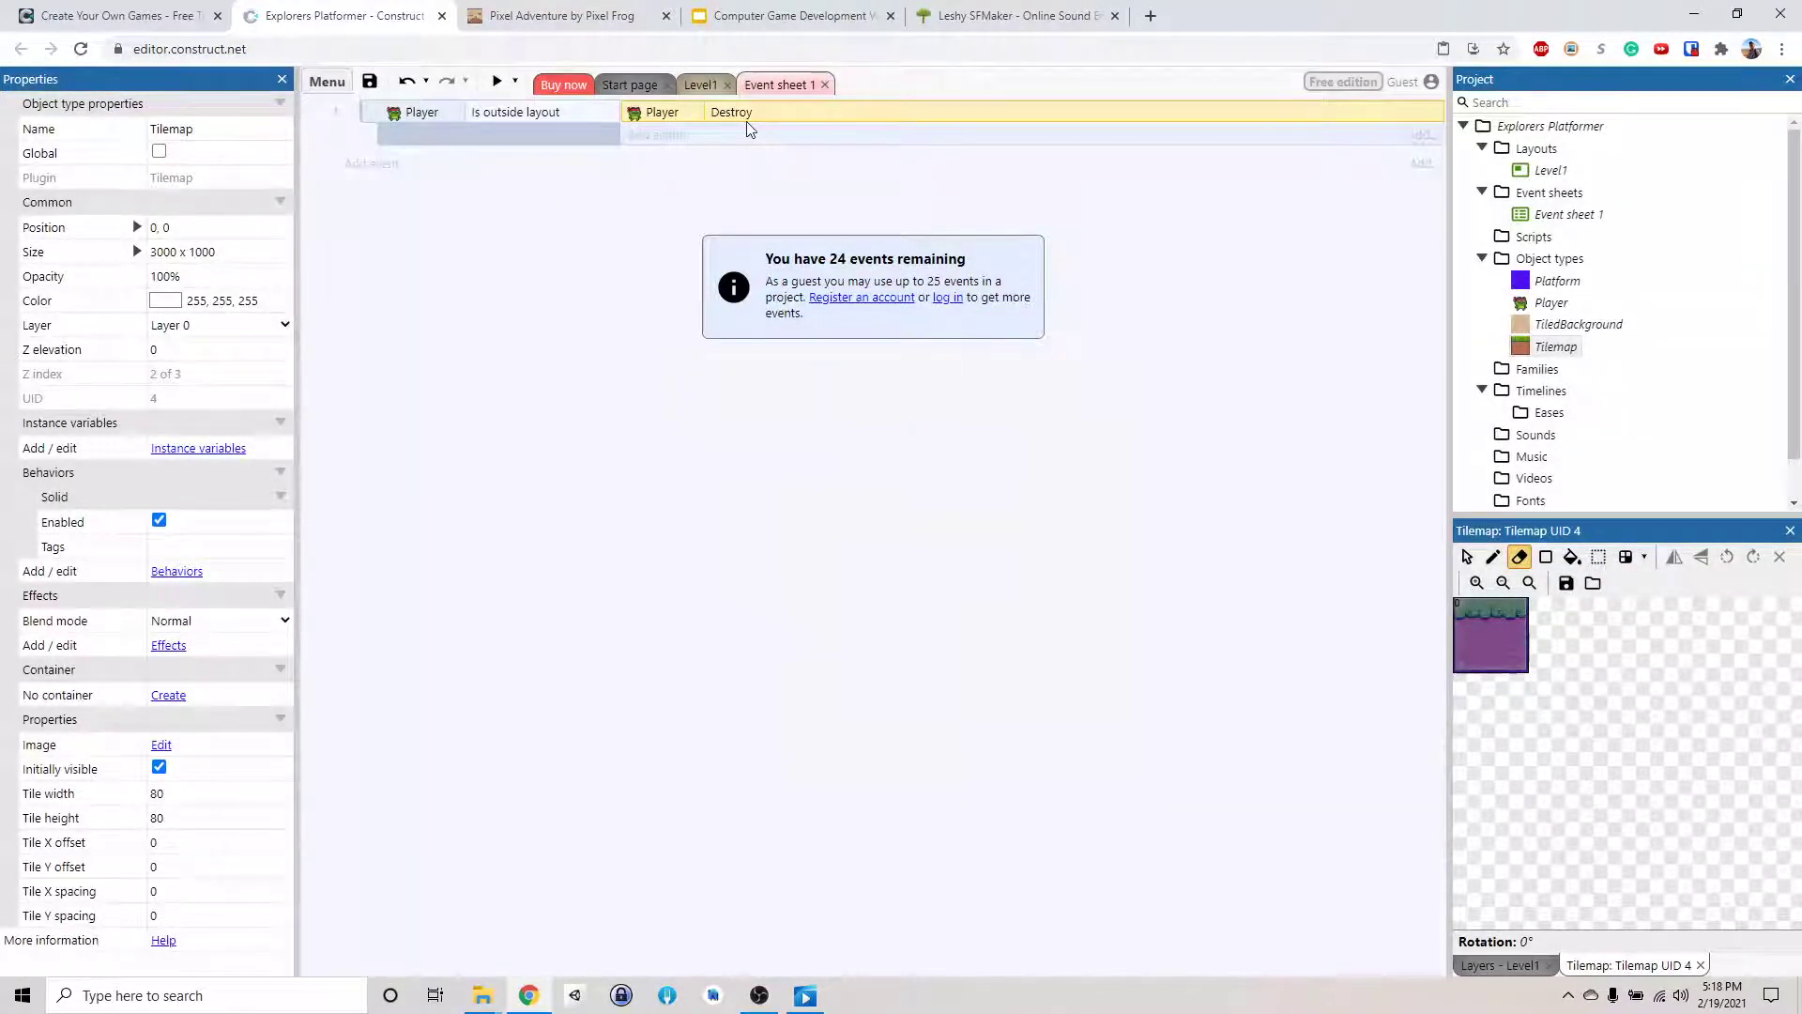
- Add a System 'Restart layout' action below Player Destroy, after one cancelled attempt
left_click(691, 135)
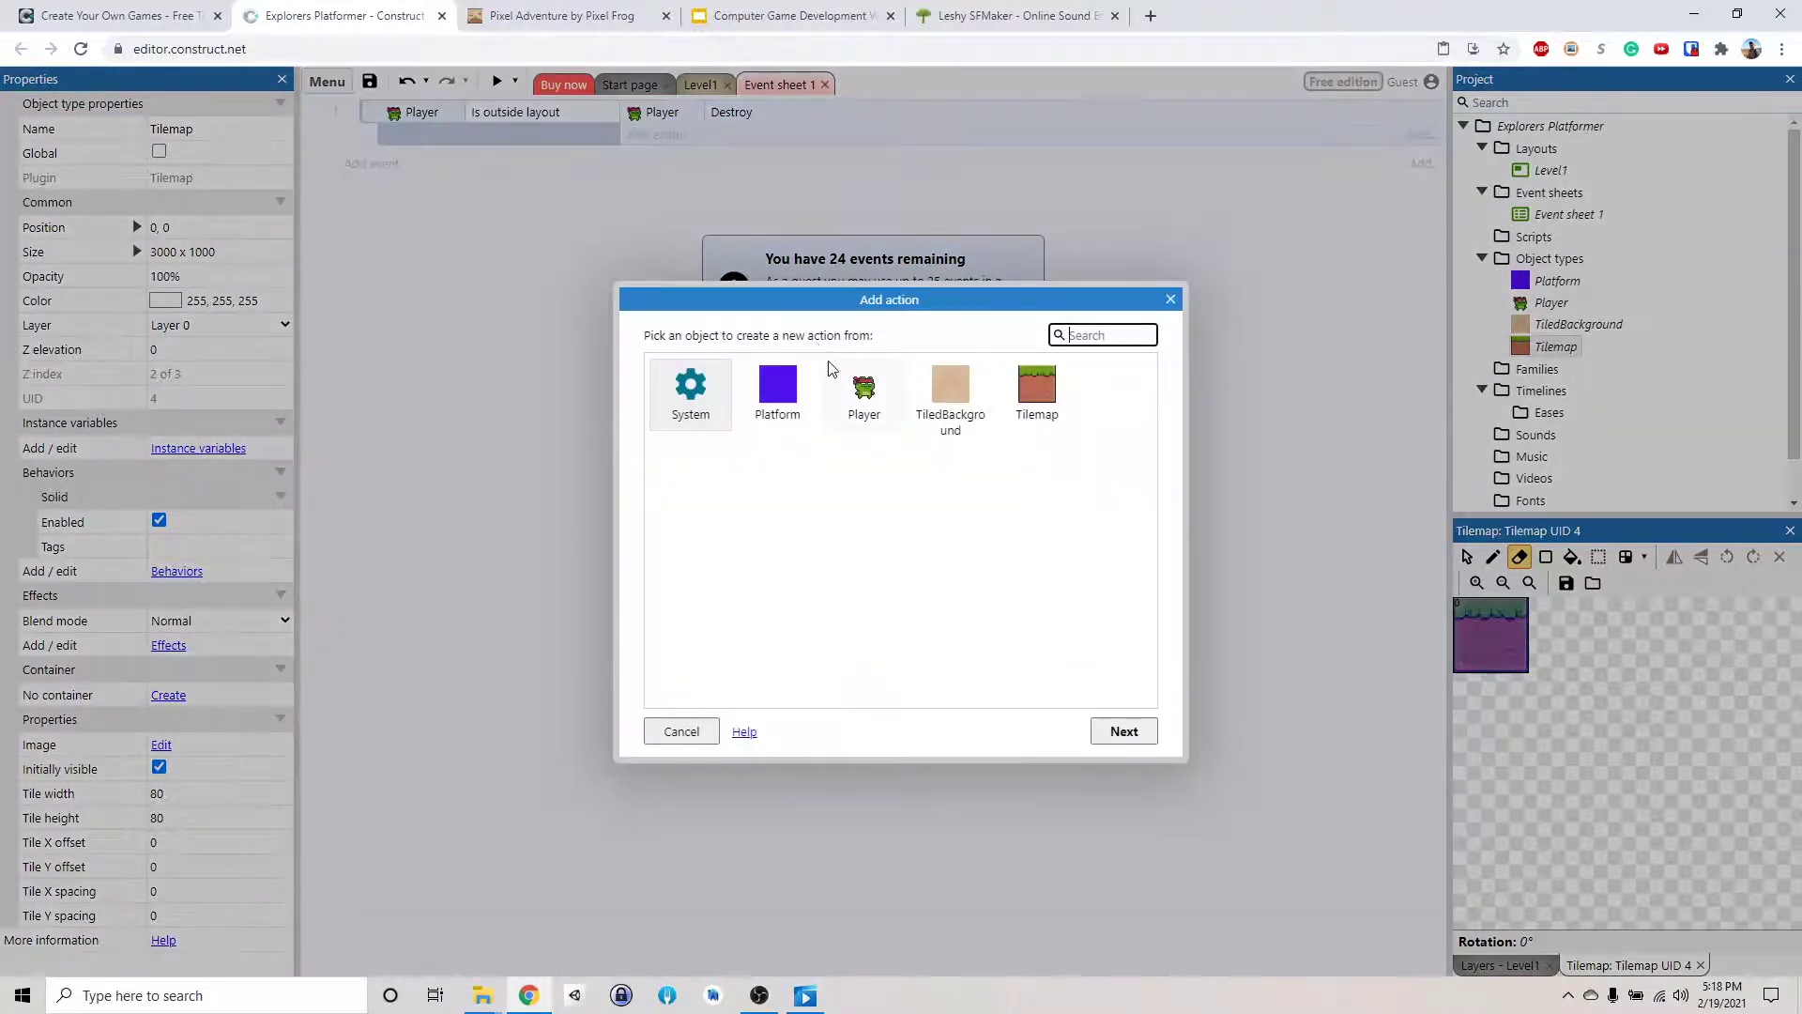
left_click(685, 731)
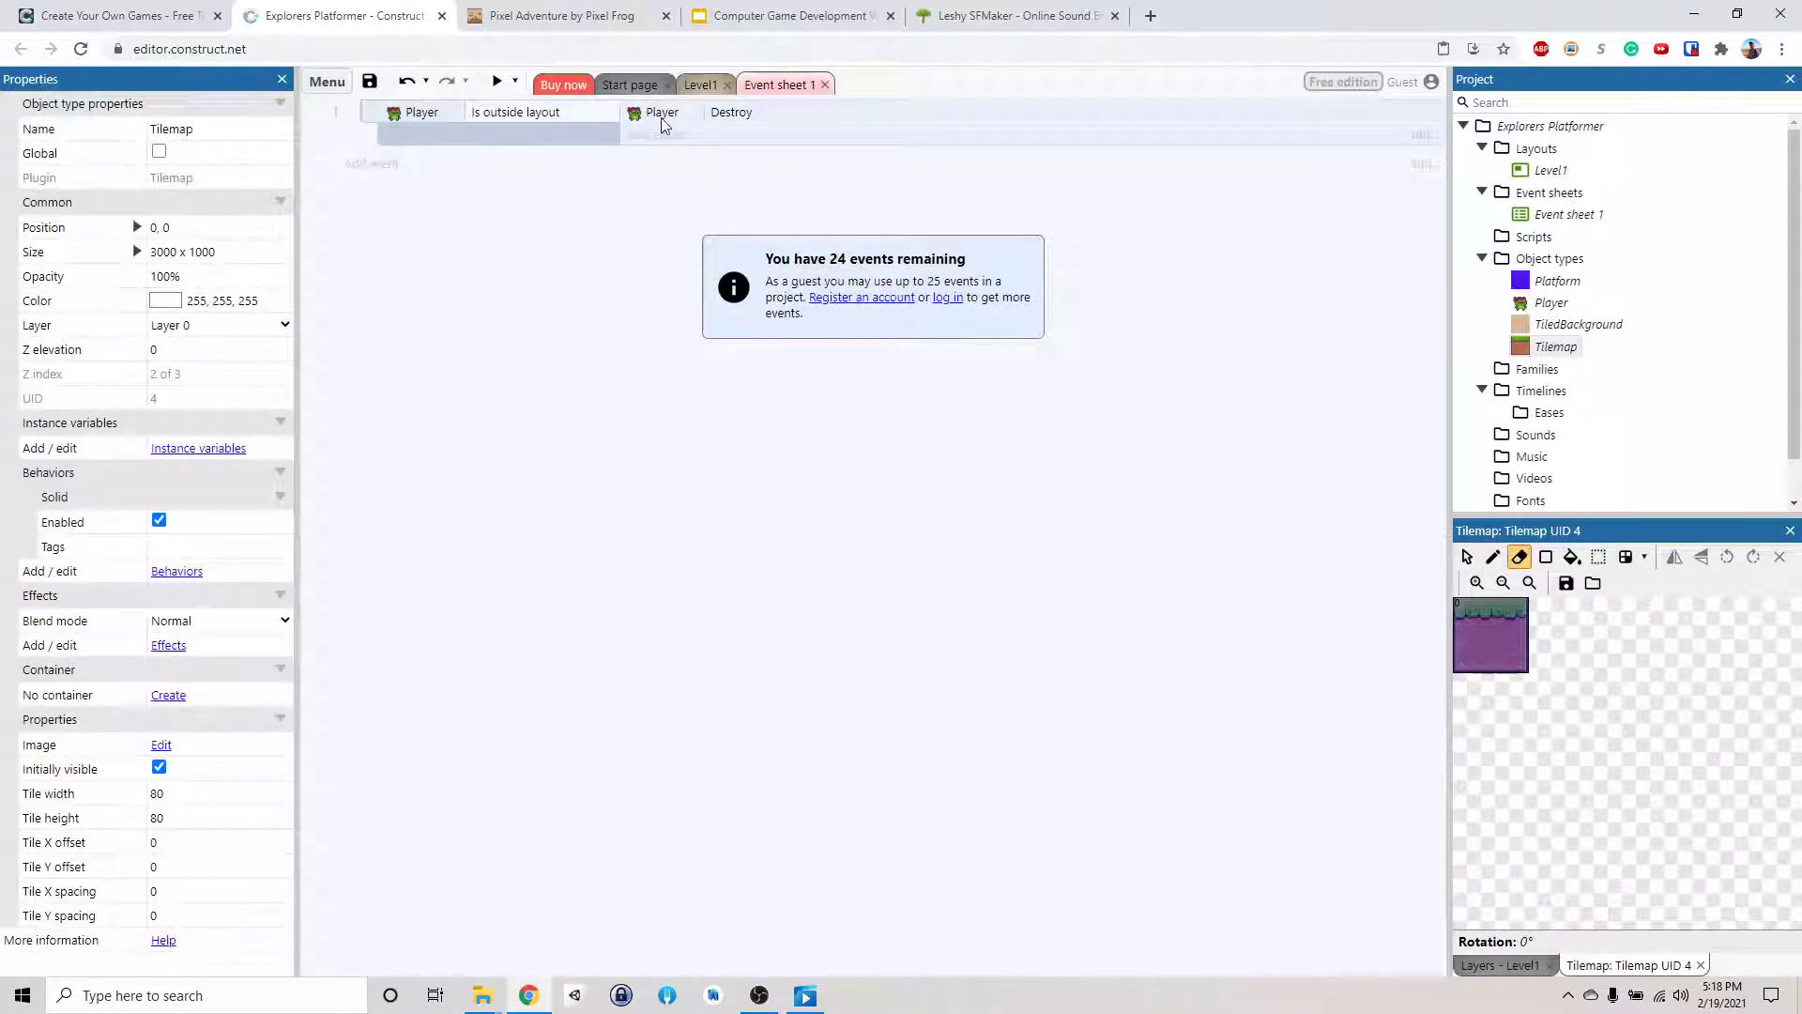
mouse_move(748, 129)
left_click(656, 135)
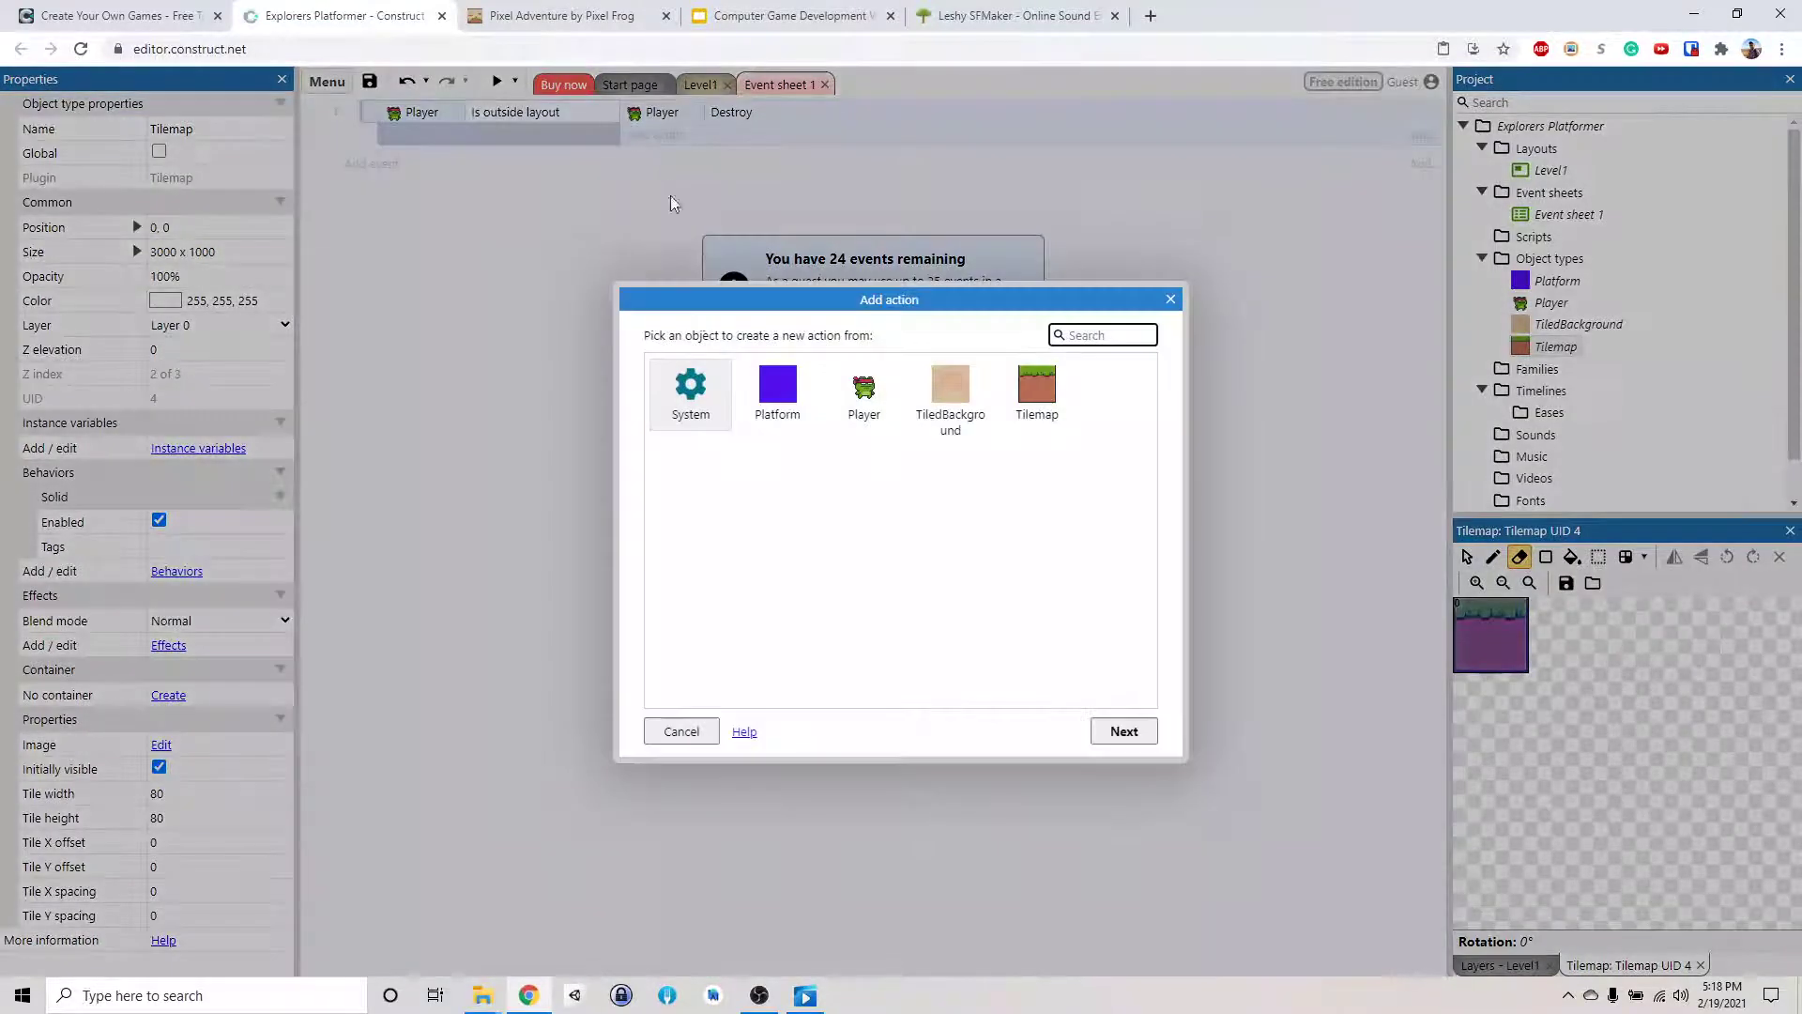
double_click(704, 413)
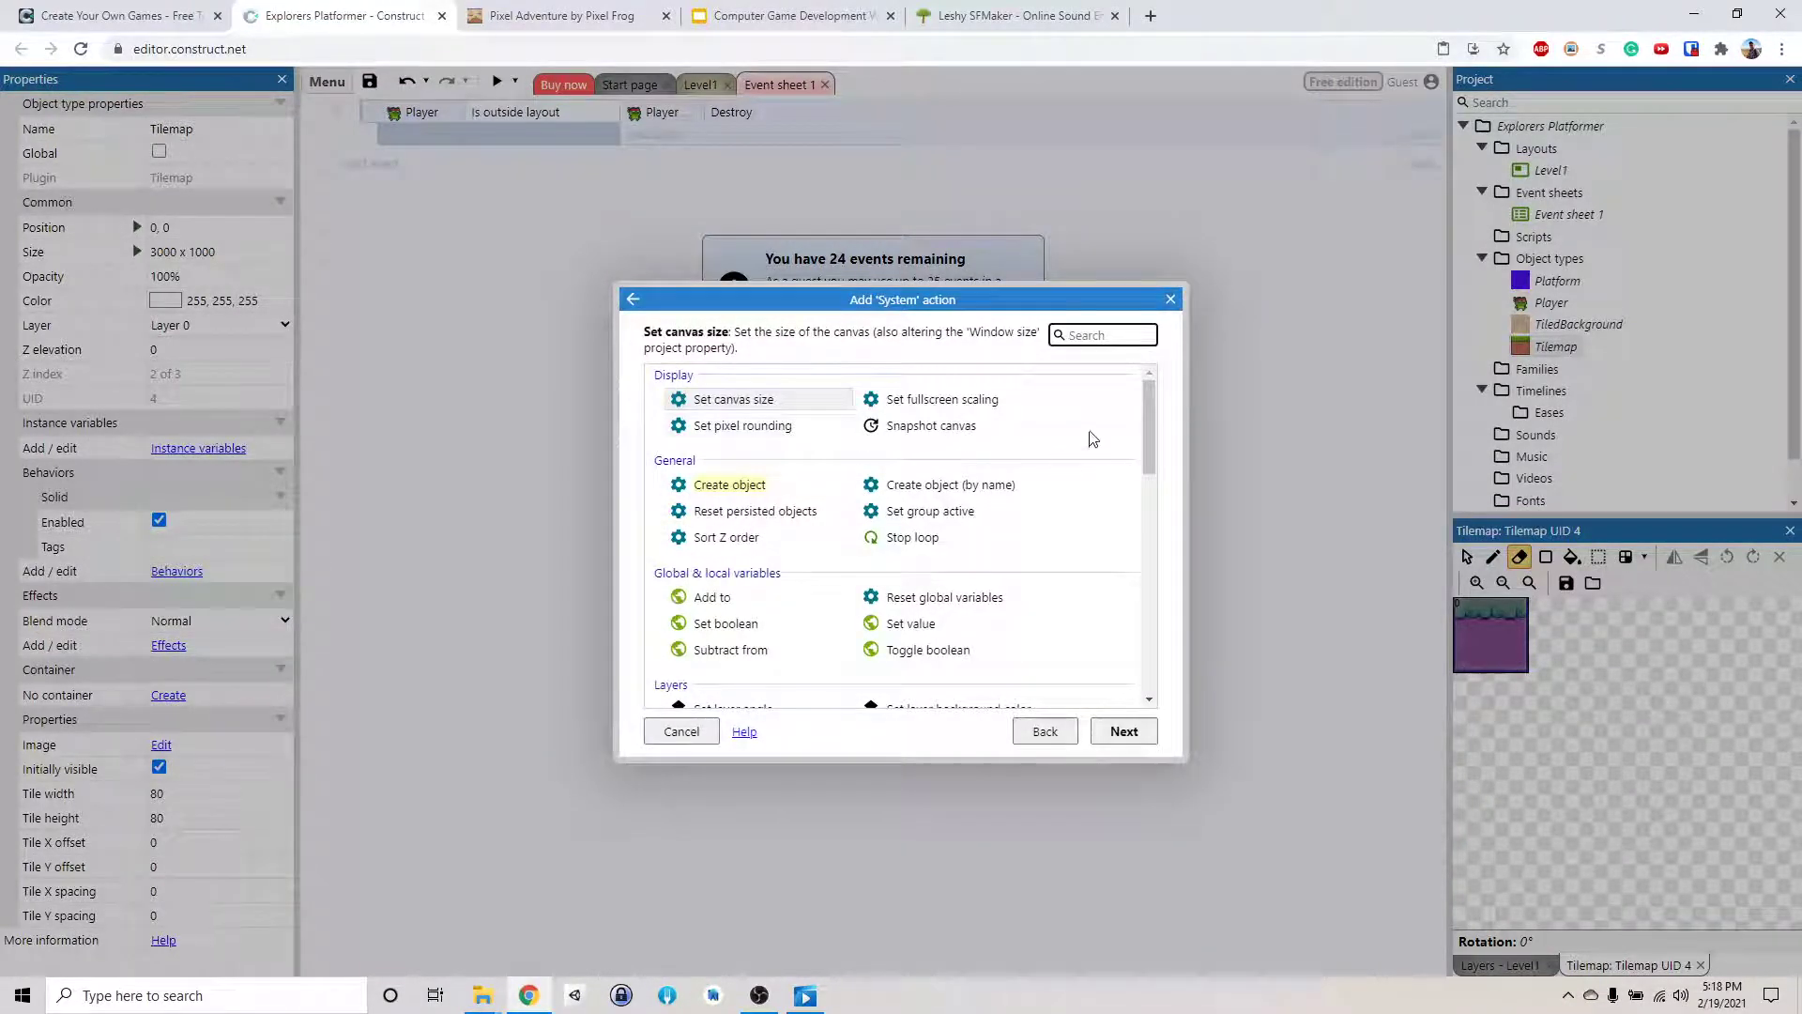
left_click_drag(1149, 419, 1146, 547)
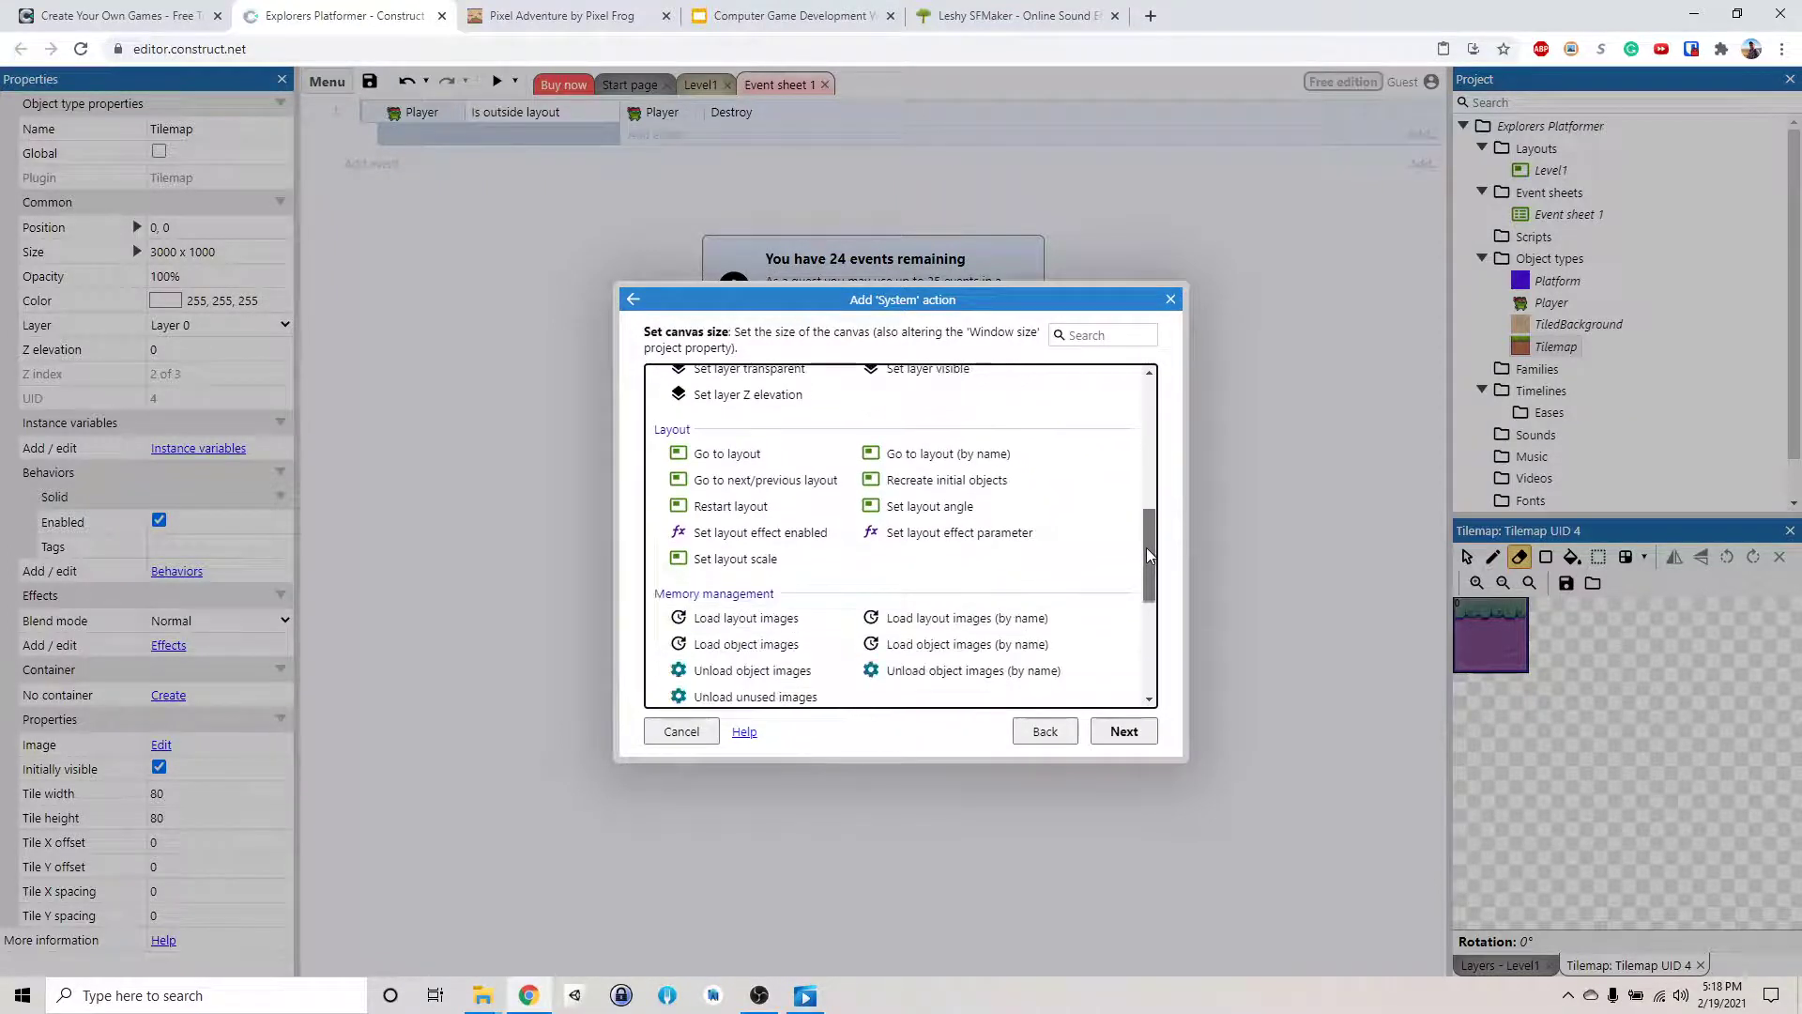
left_click(712, 507)
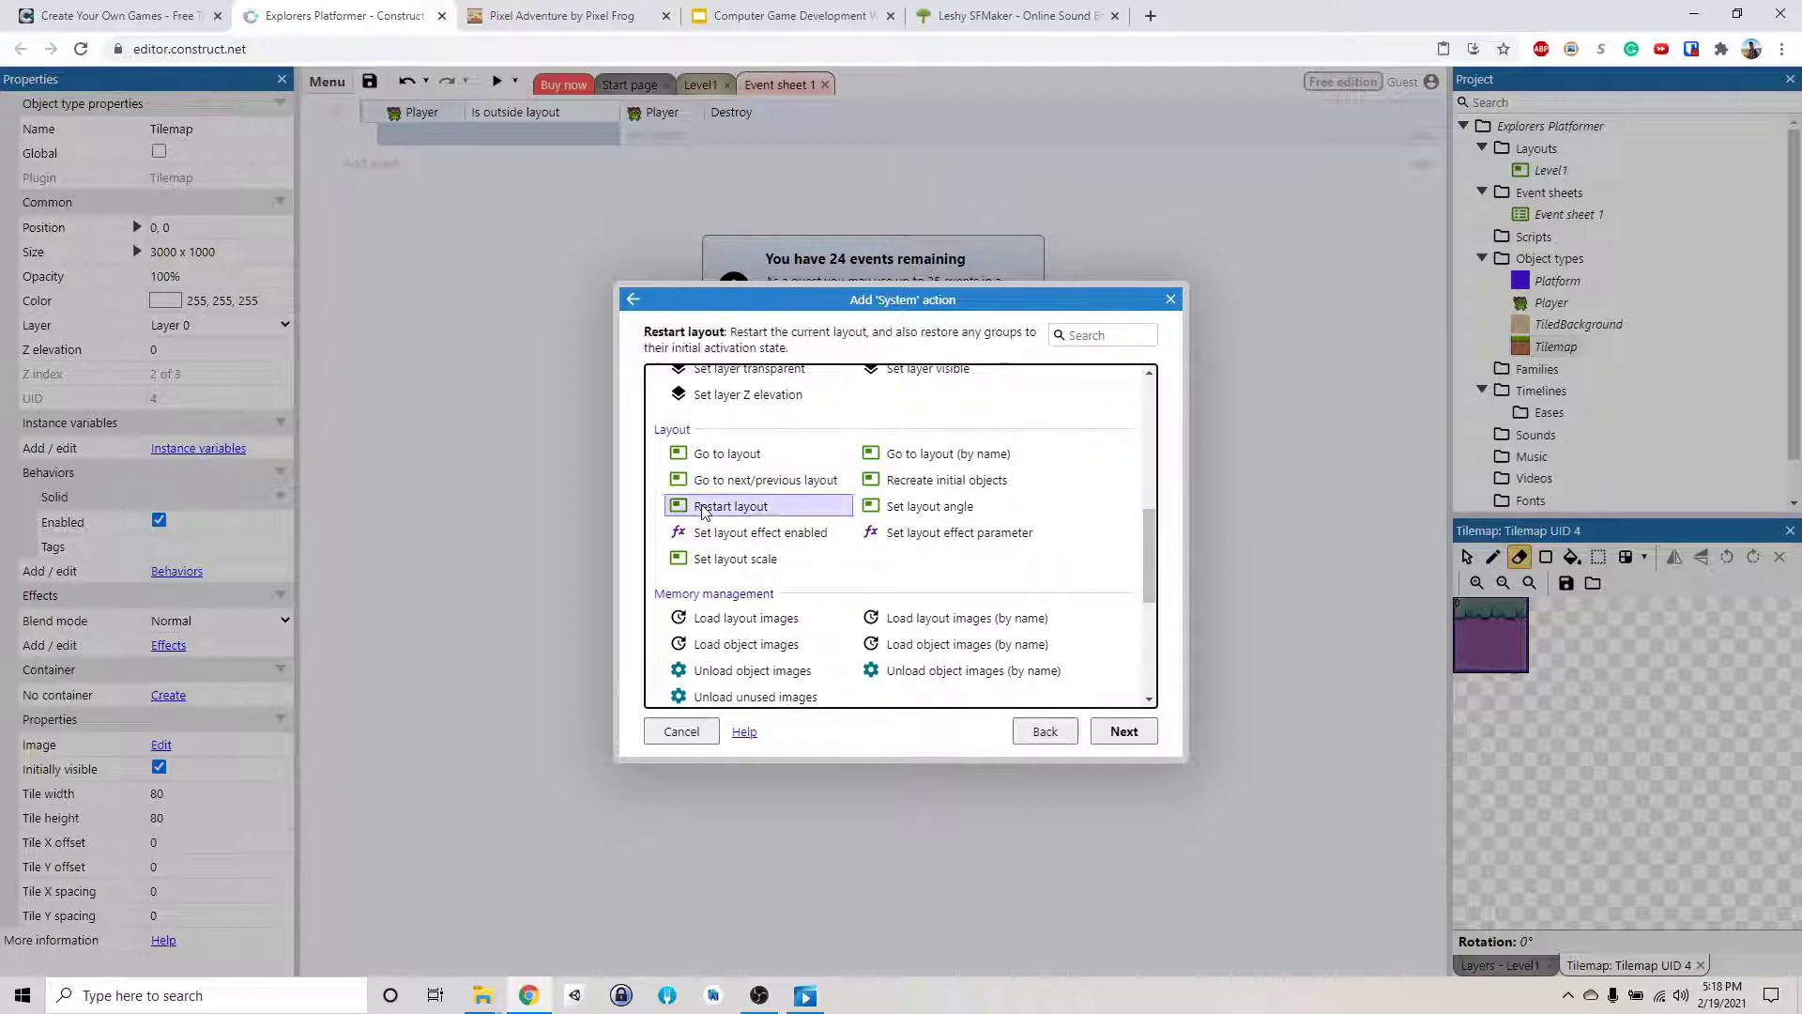
left_click(1125, 732)
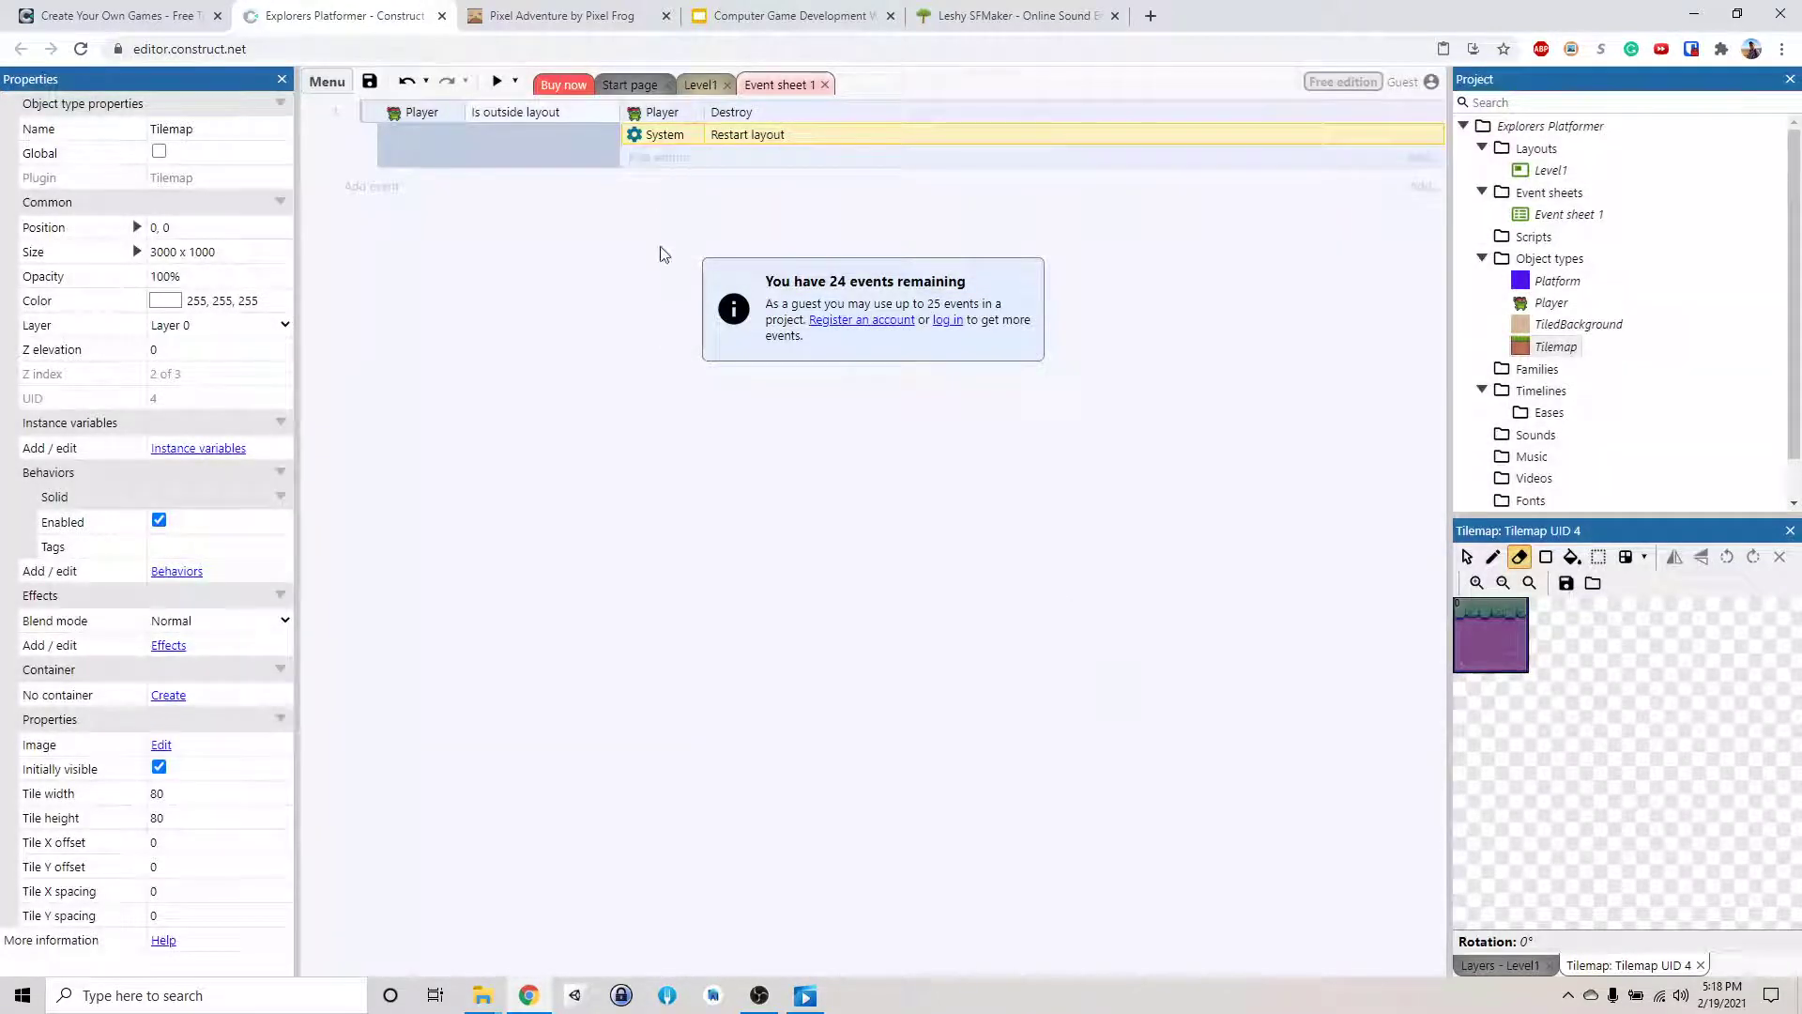
left_click(497, 82)
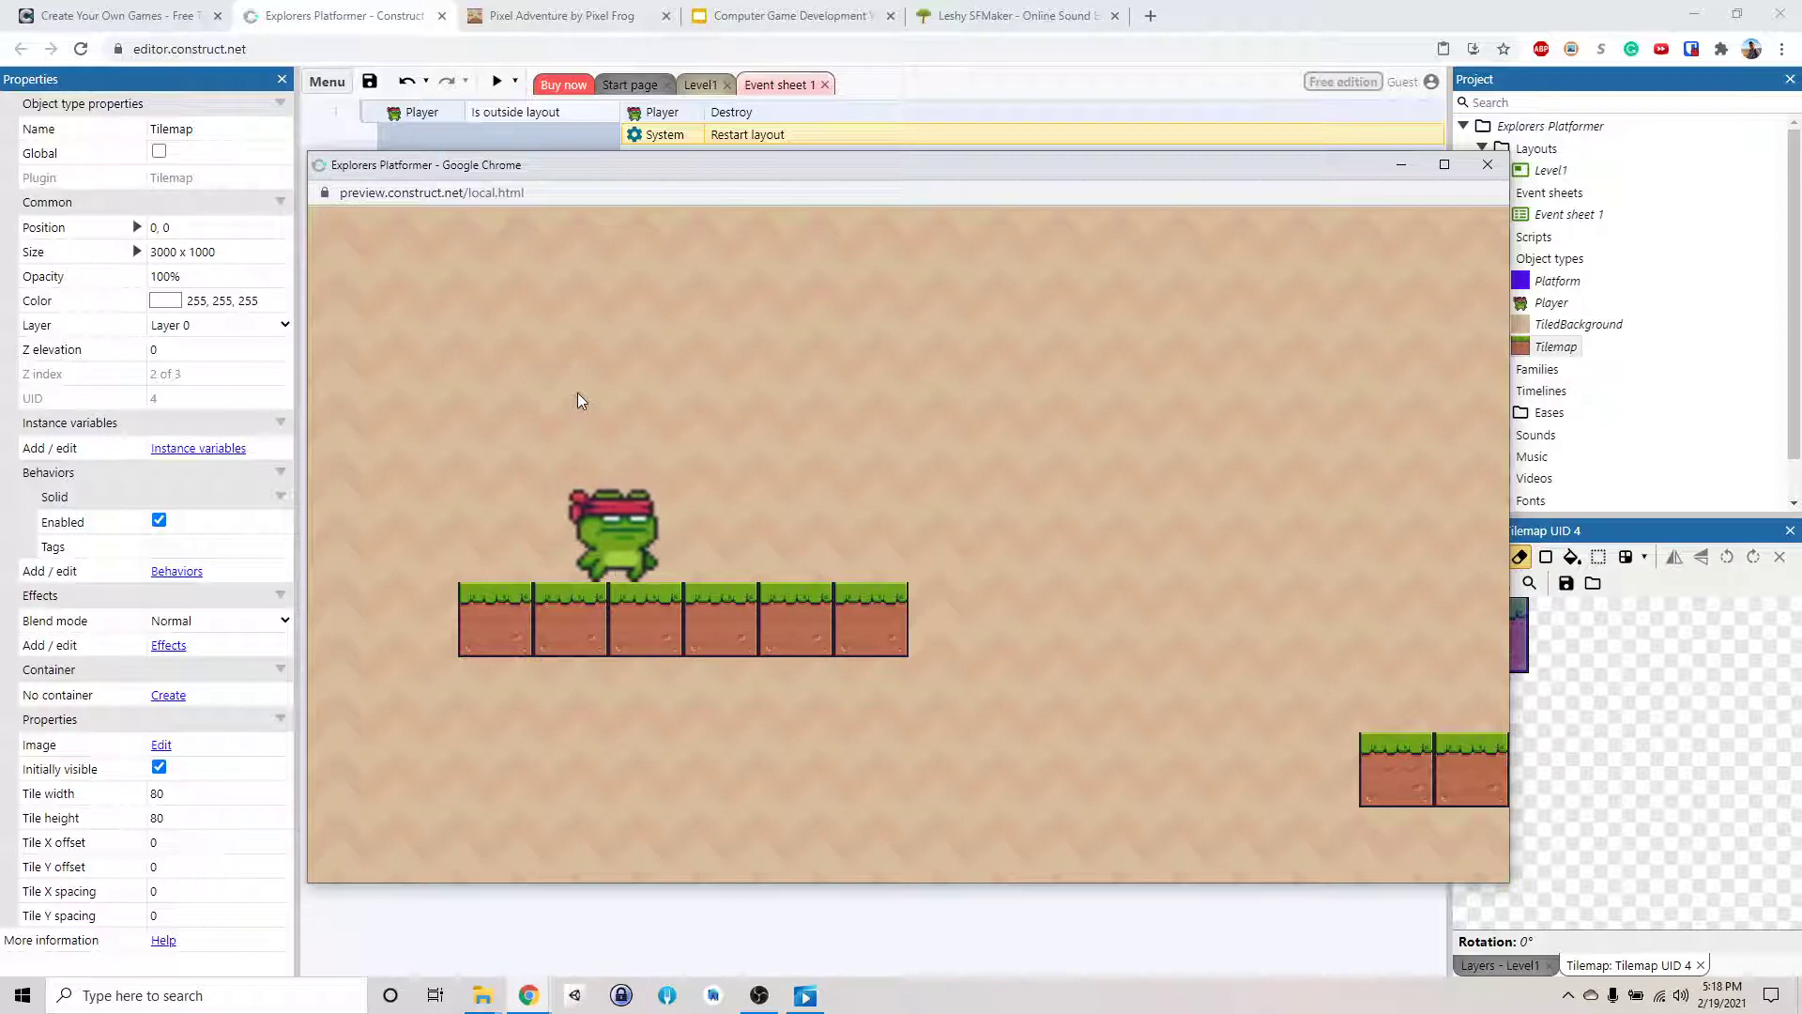
key("Right")
key("Up")
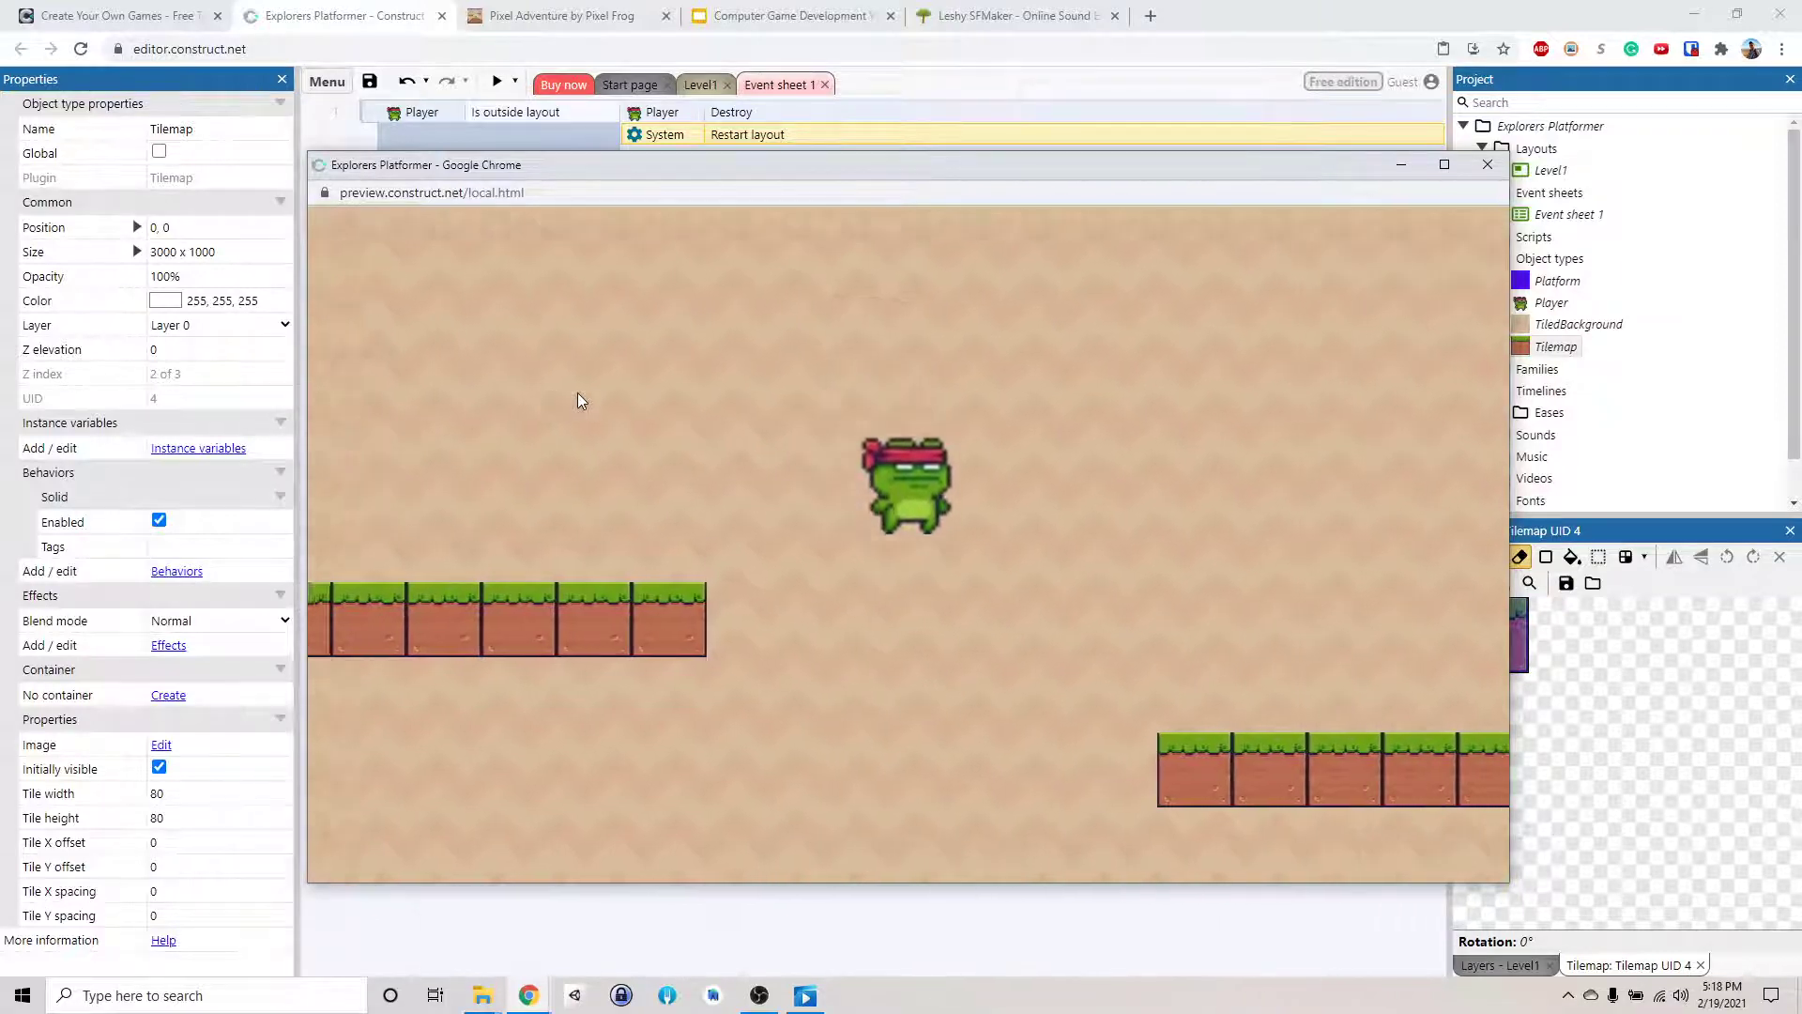
key("Right")
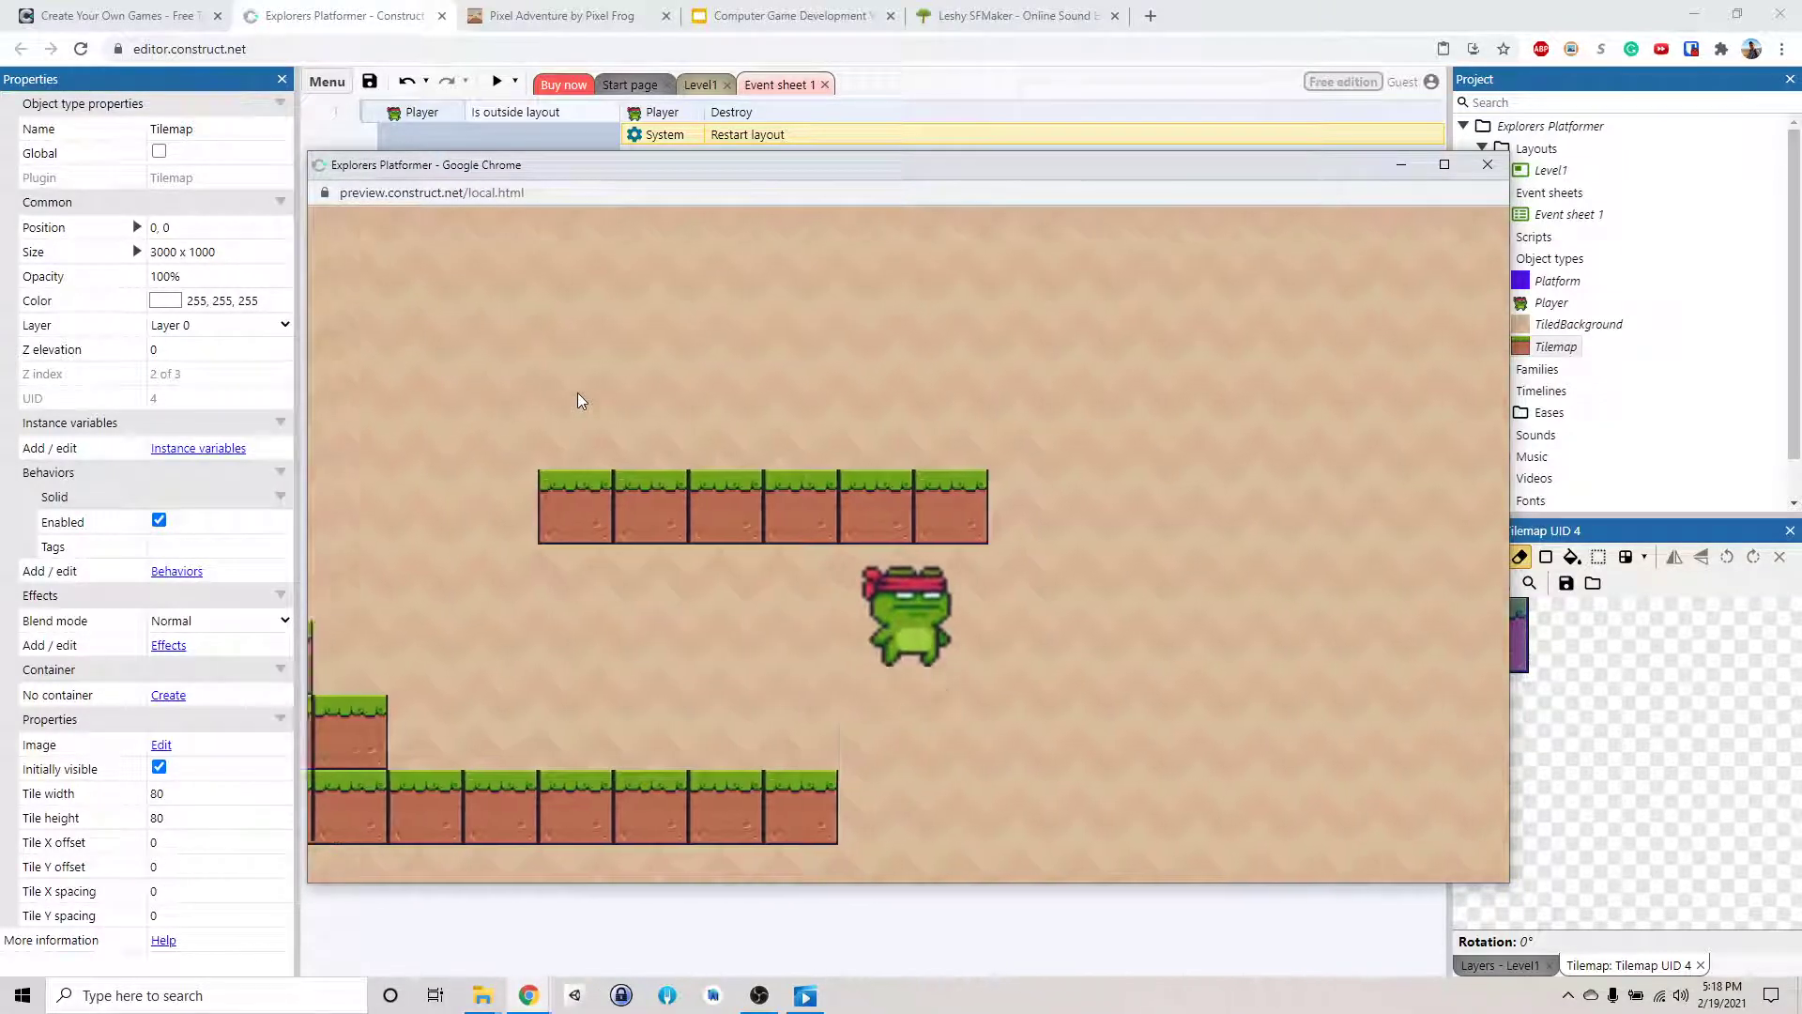
key("Right")
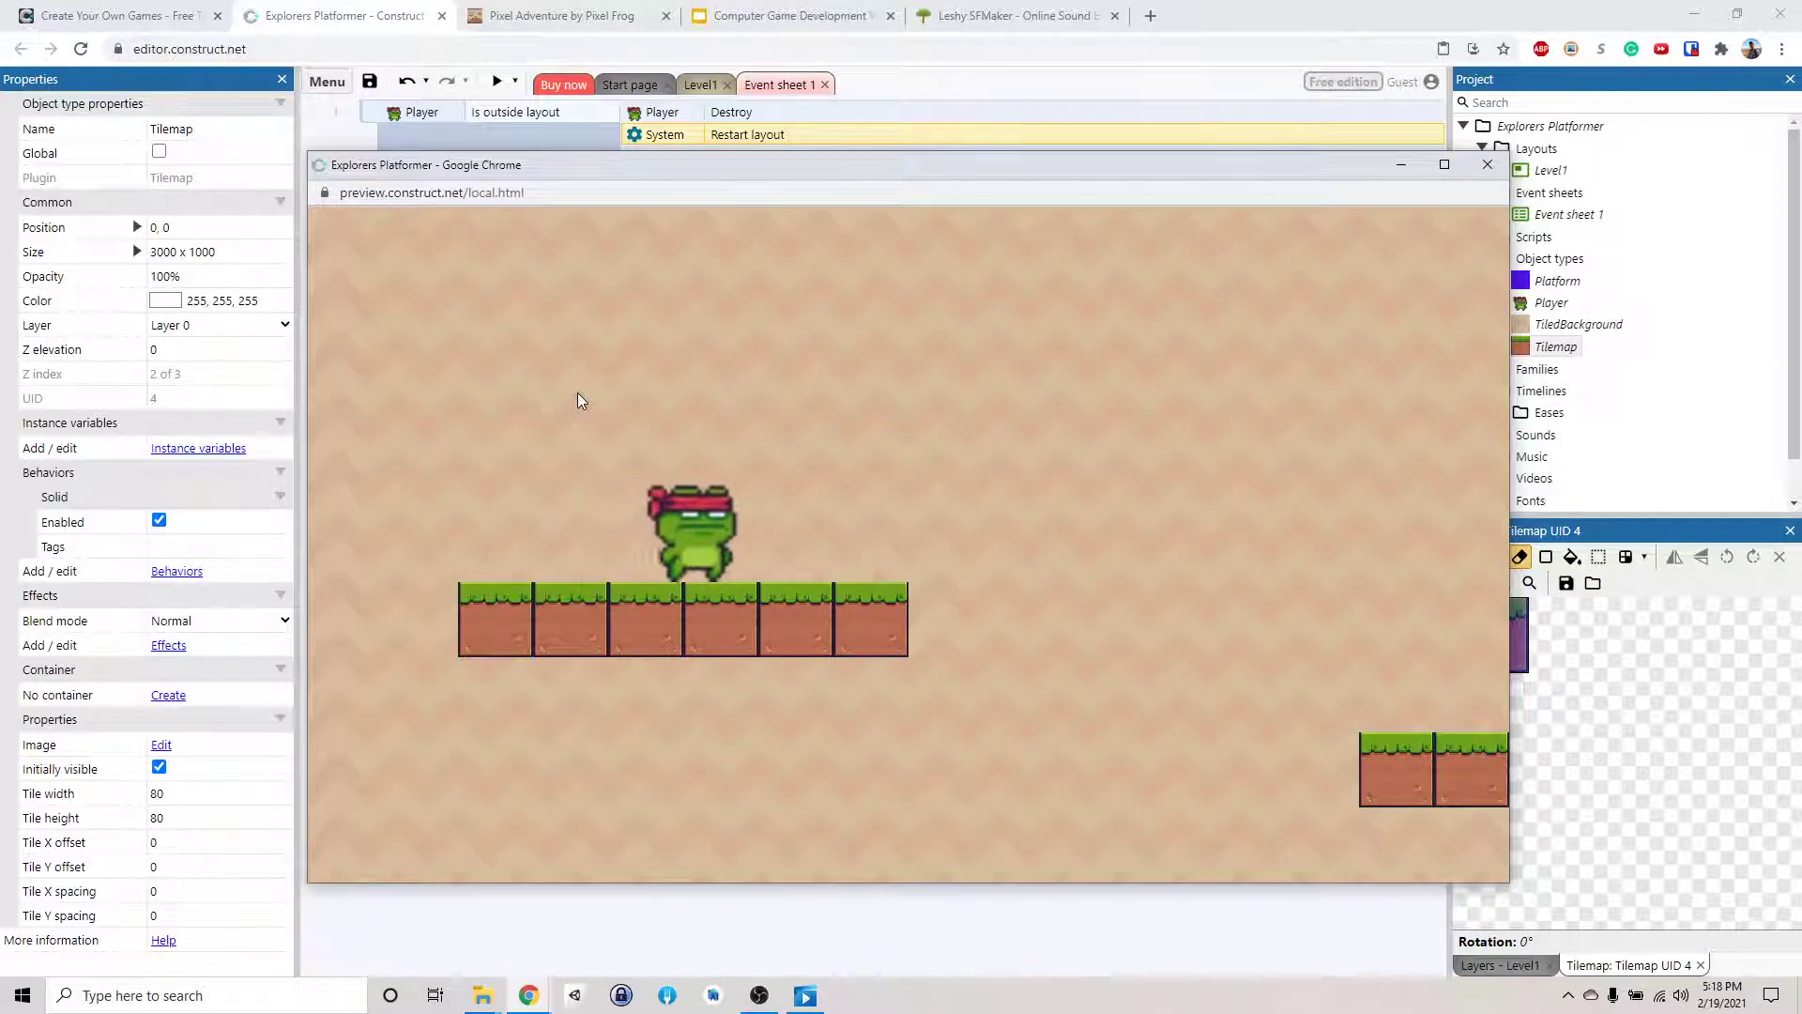
key("Left")
key("Up")
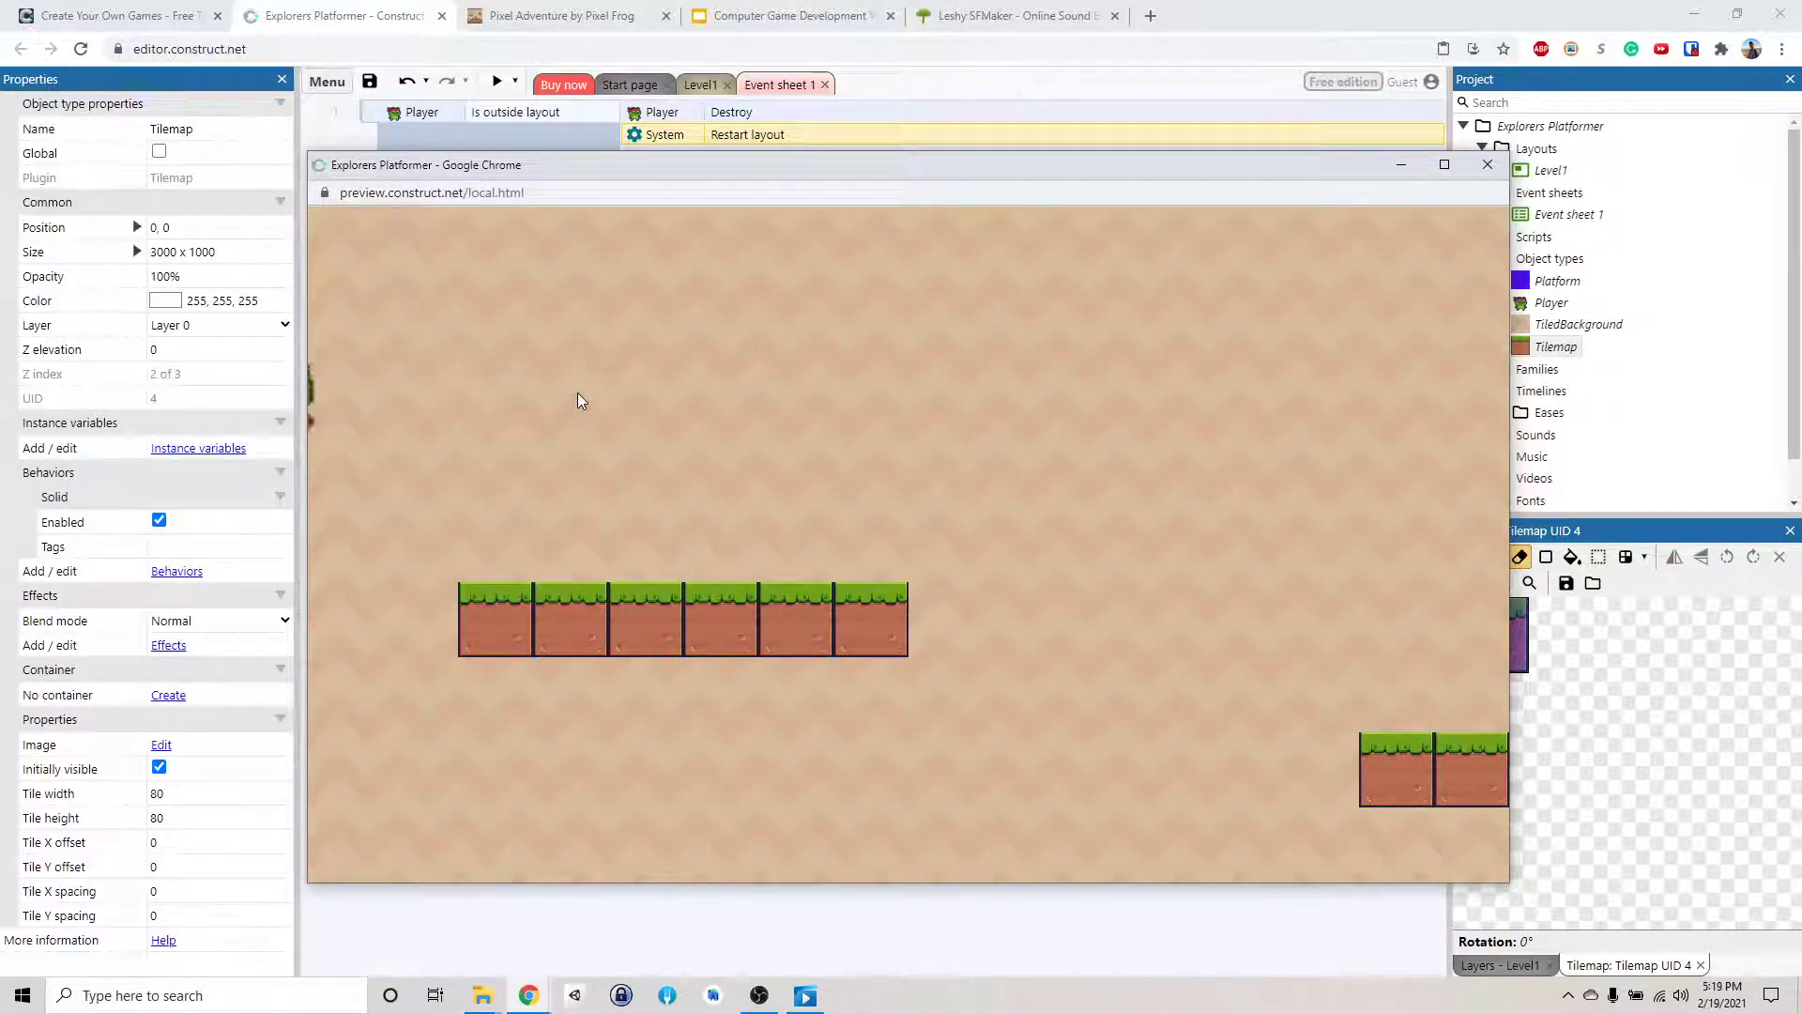
key("Left")
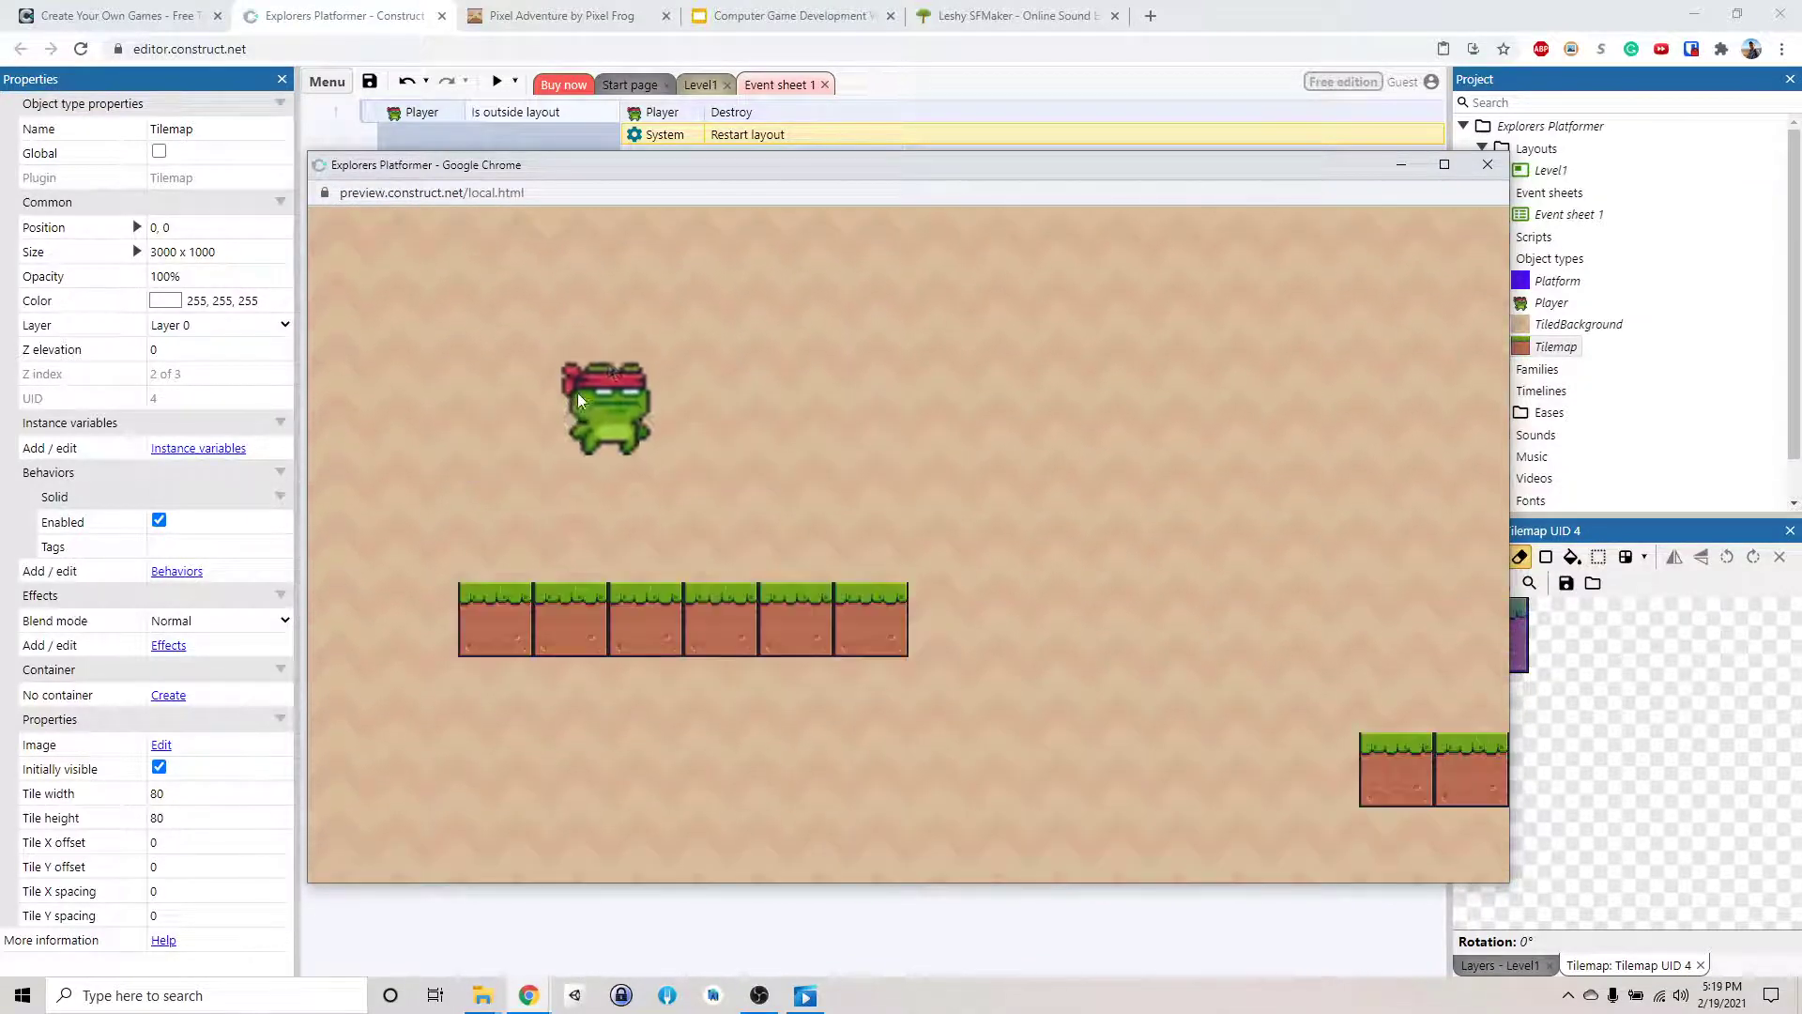
key("Left")
key("Up")
key("Right")
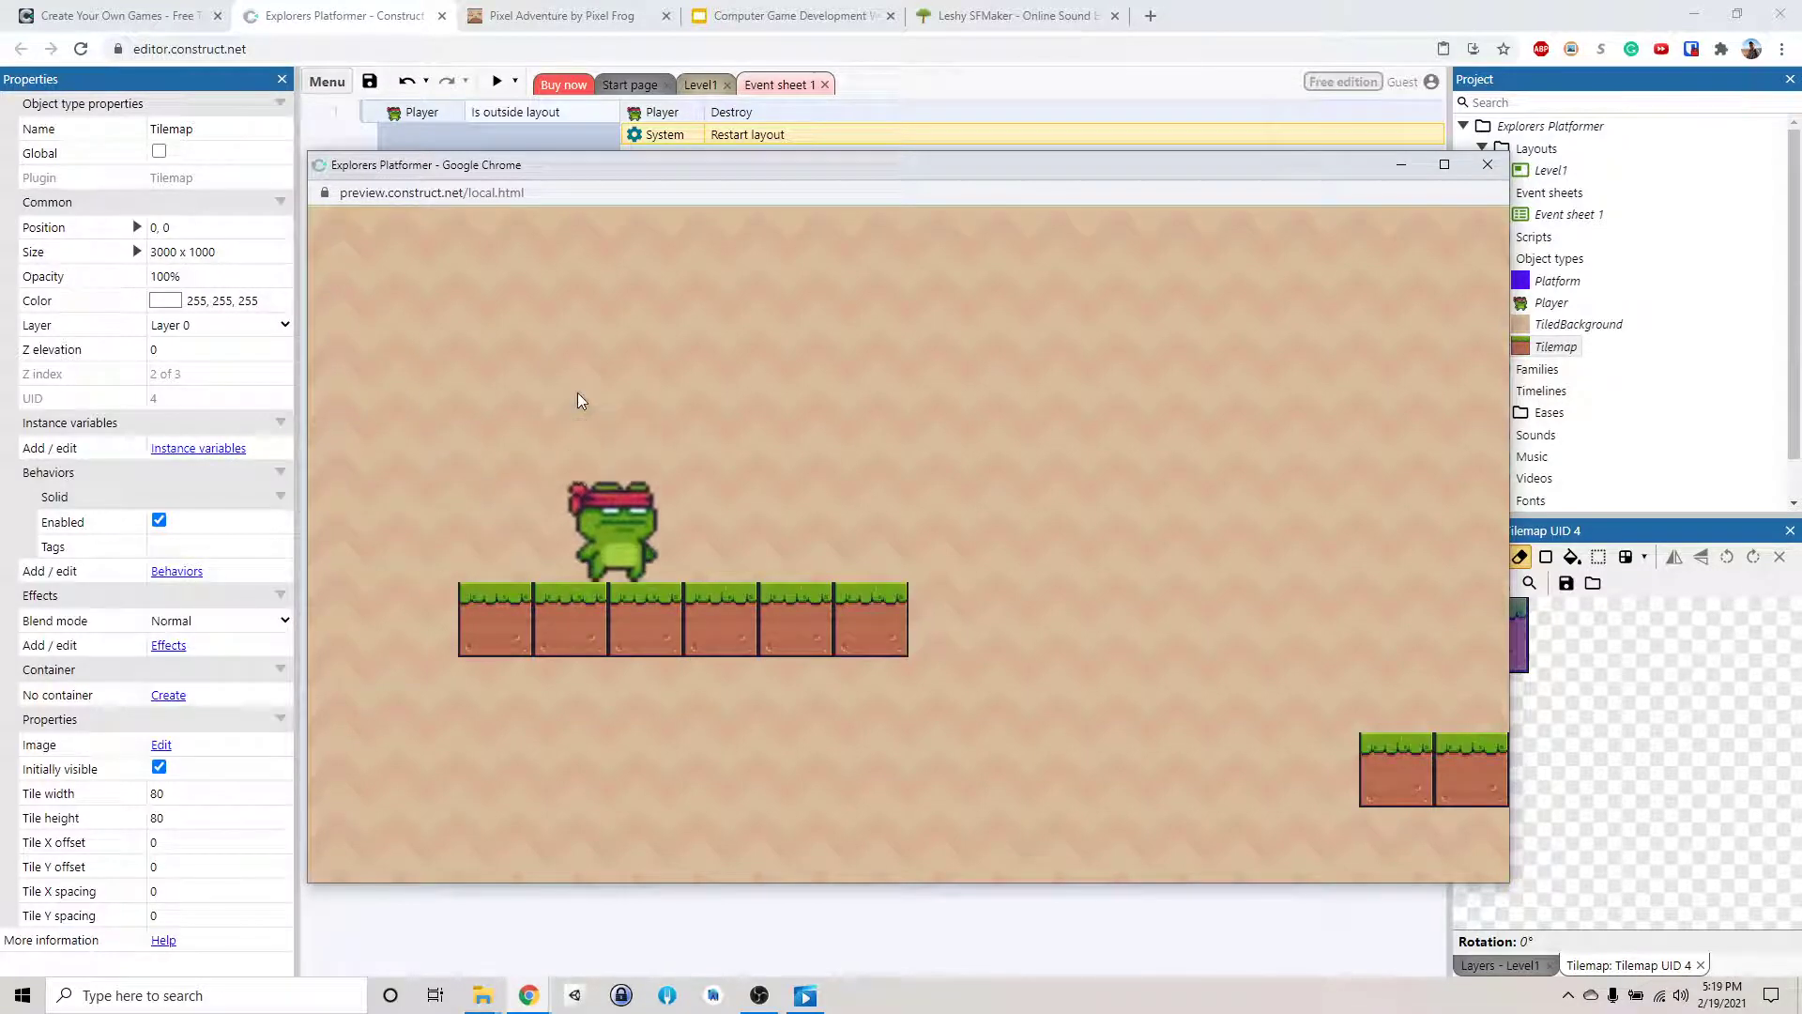
key("Up")
key("Right")
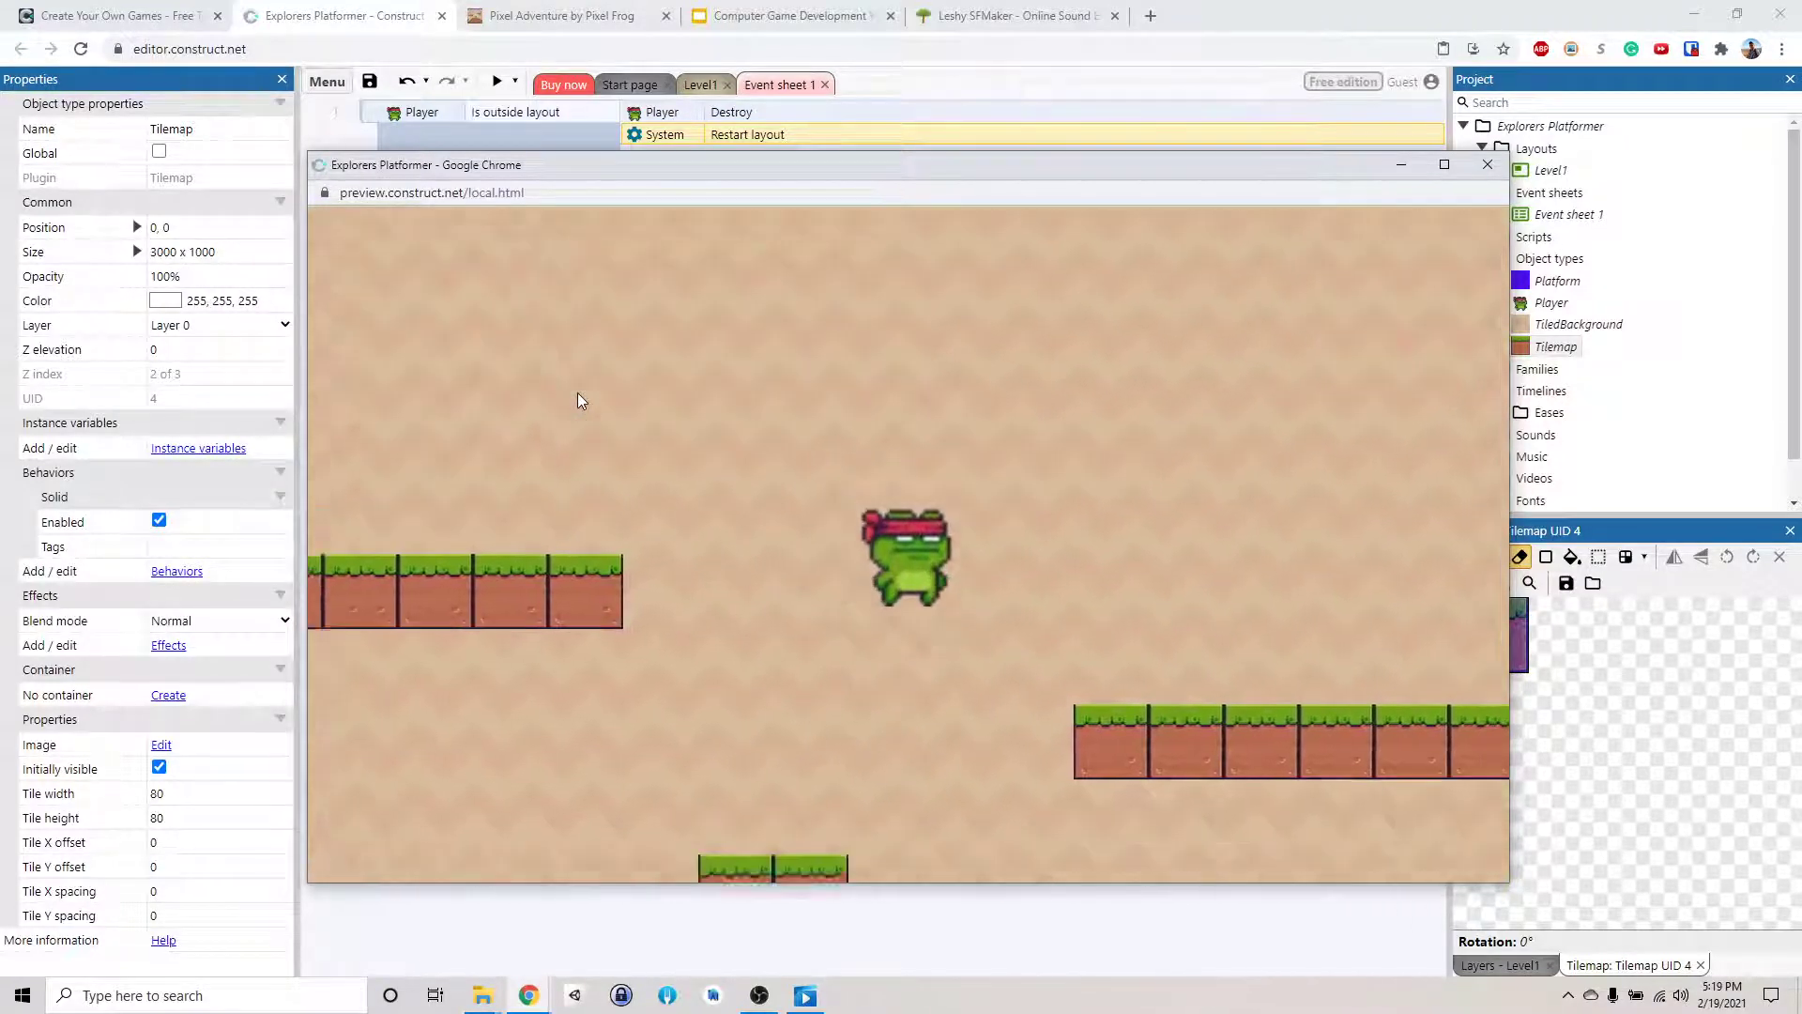
key("Up")
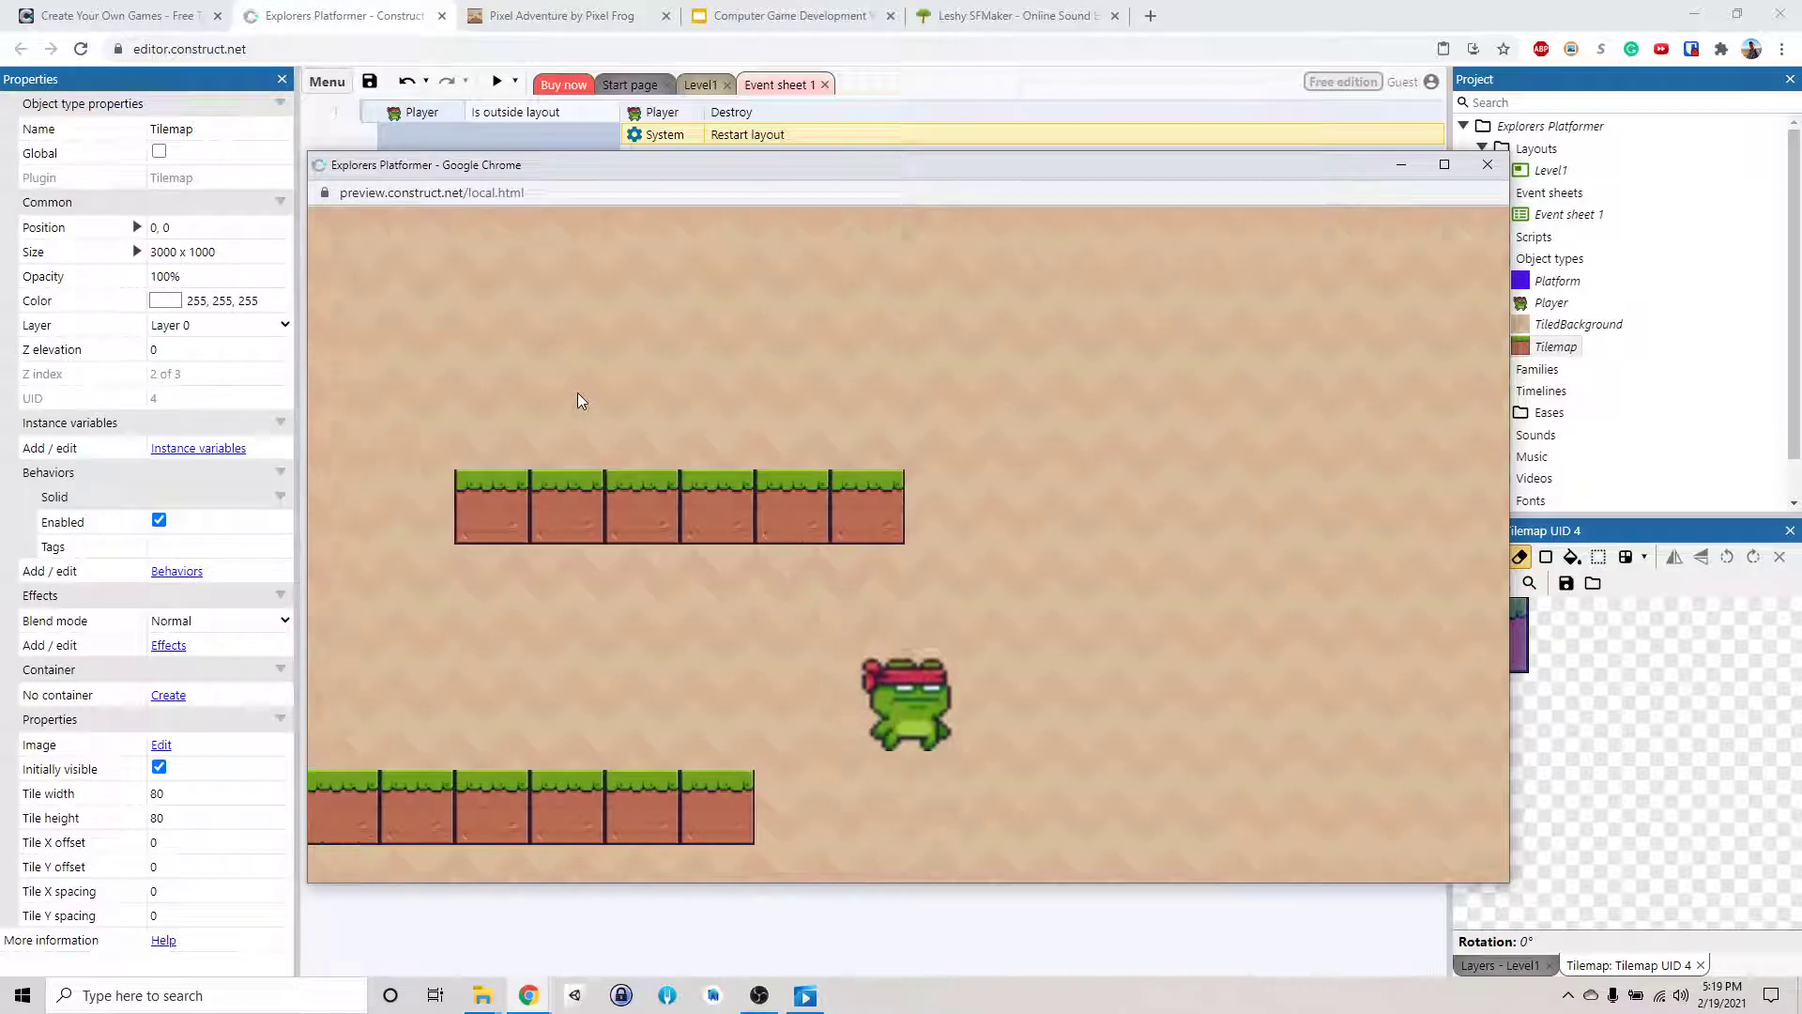
key("Left")
key("Up")
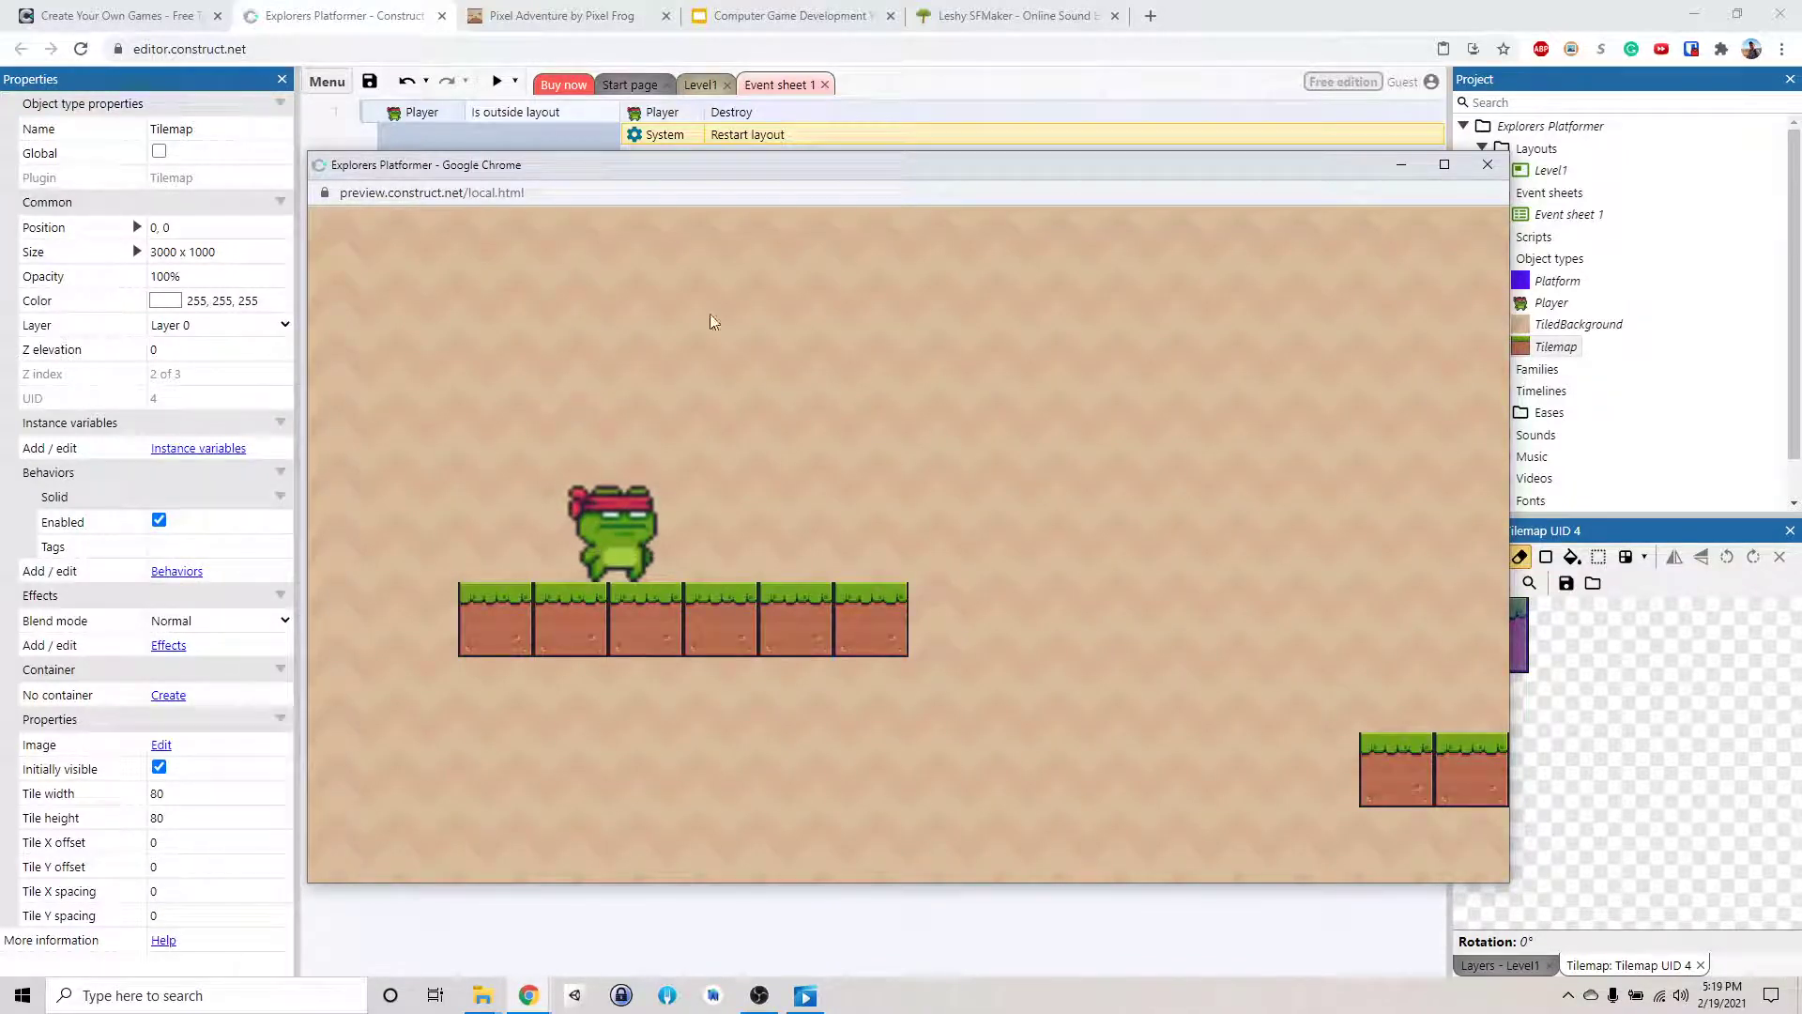
- Close the game preview and return to the Level1 layout
left_click(1489, 162)
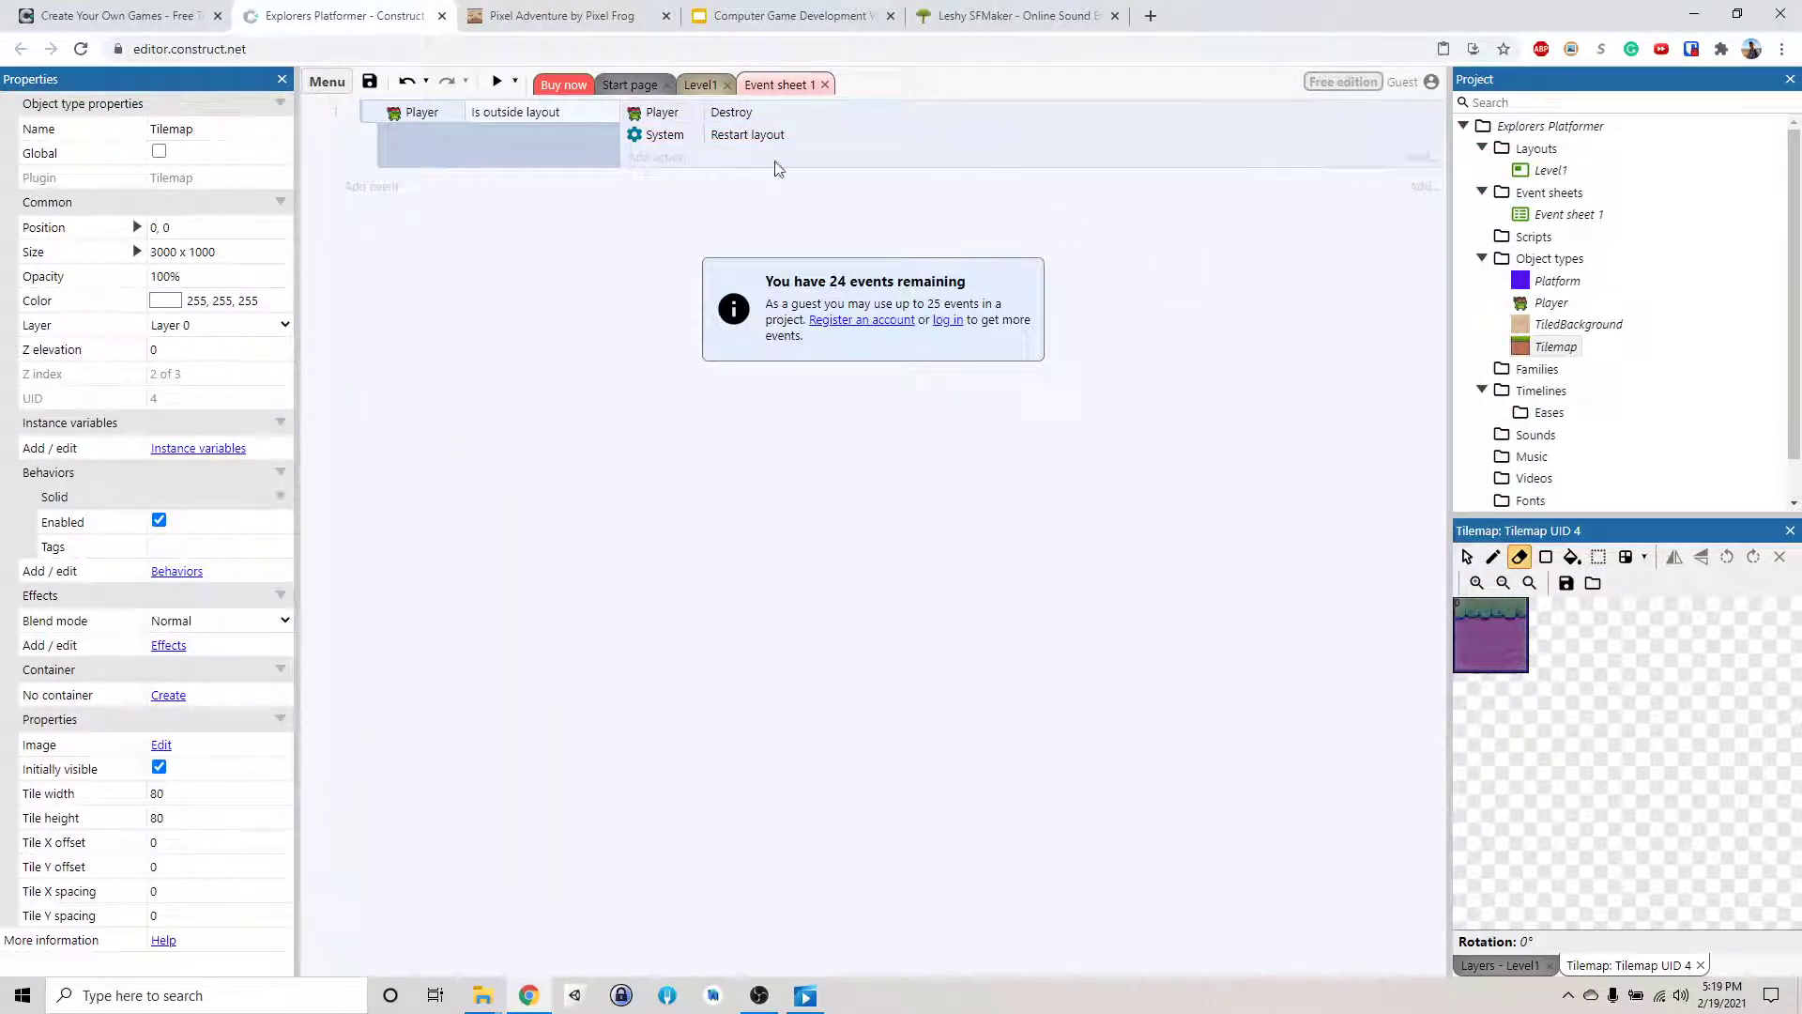
left_click(701, 85)
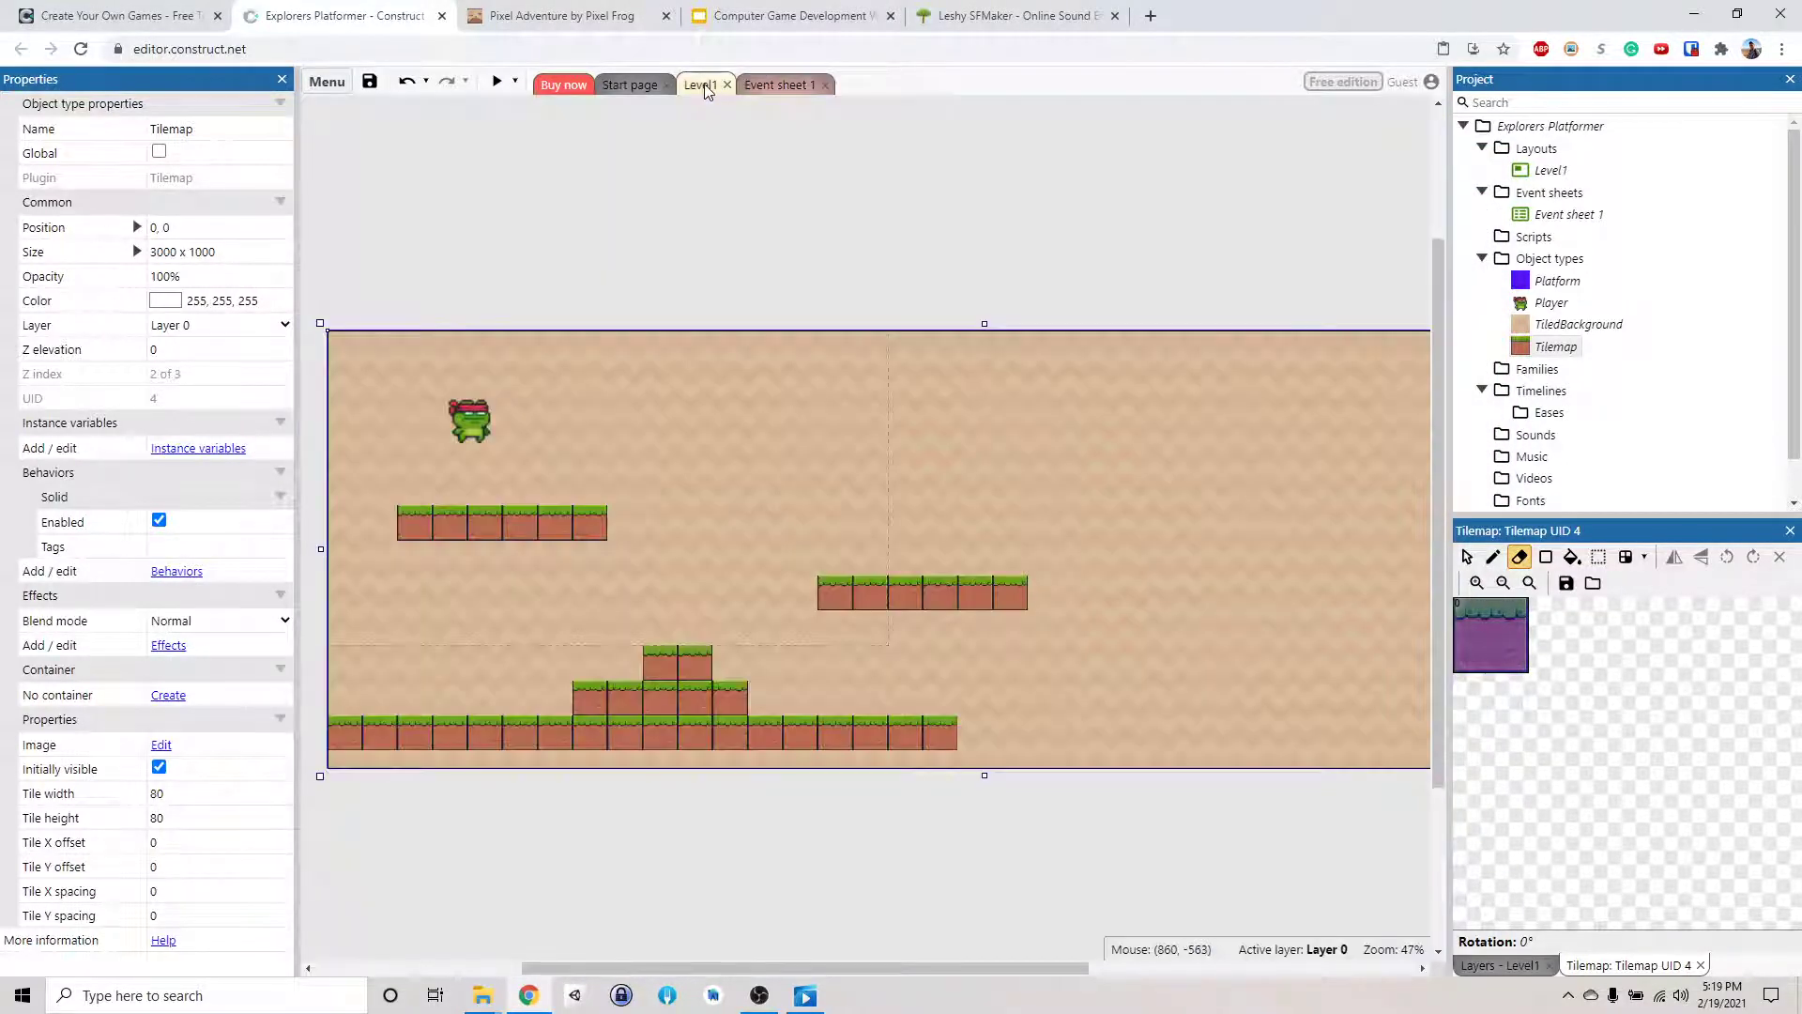